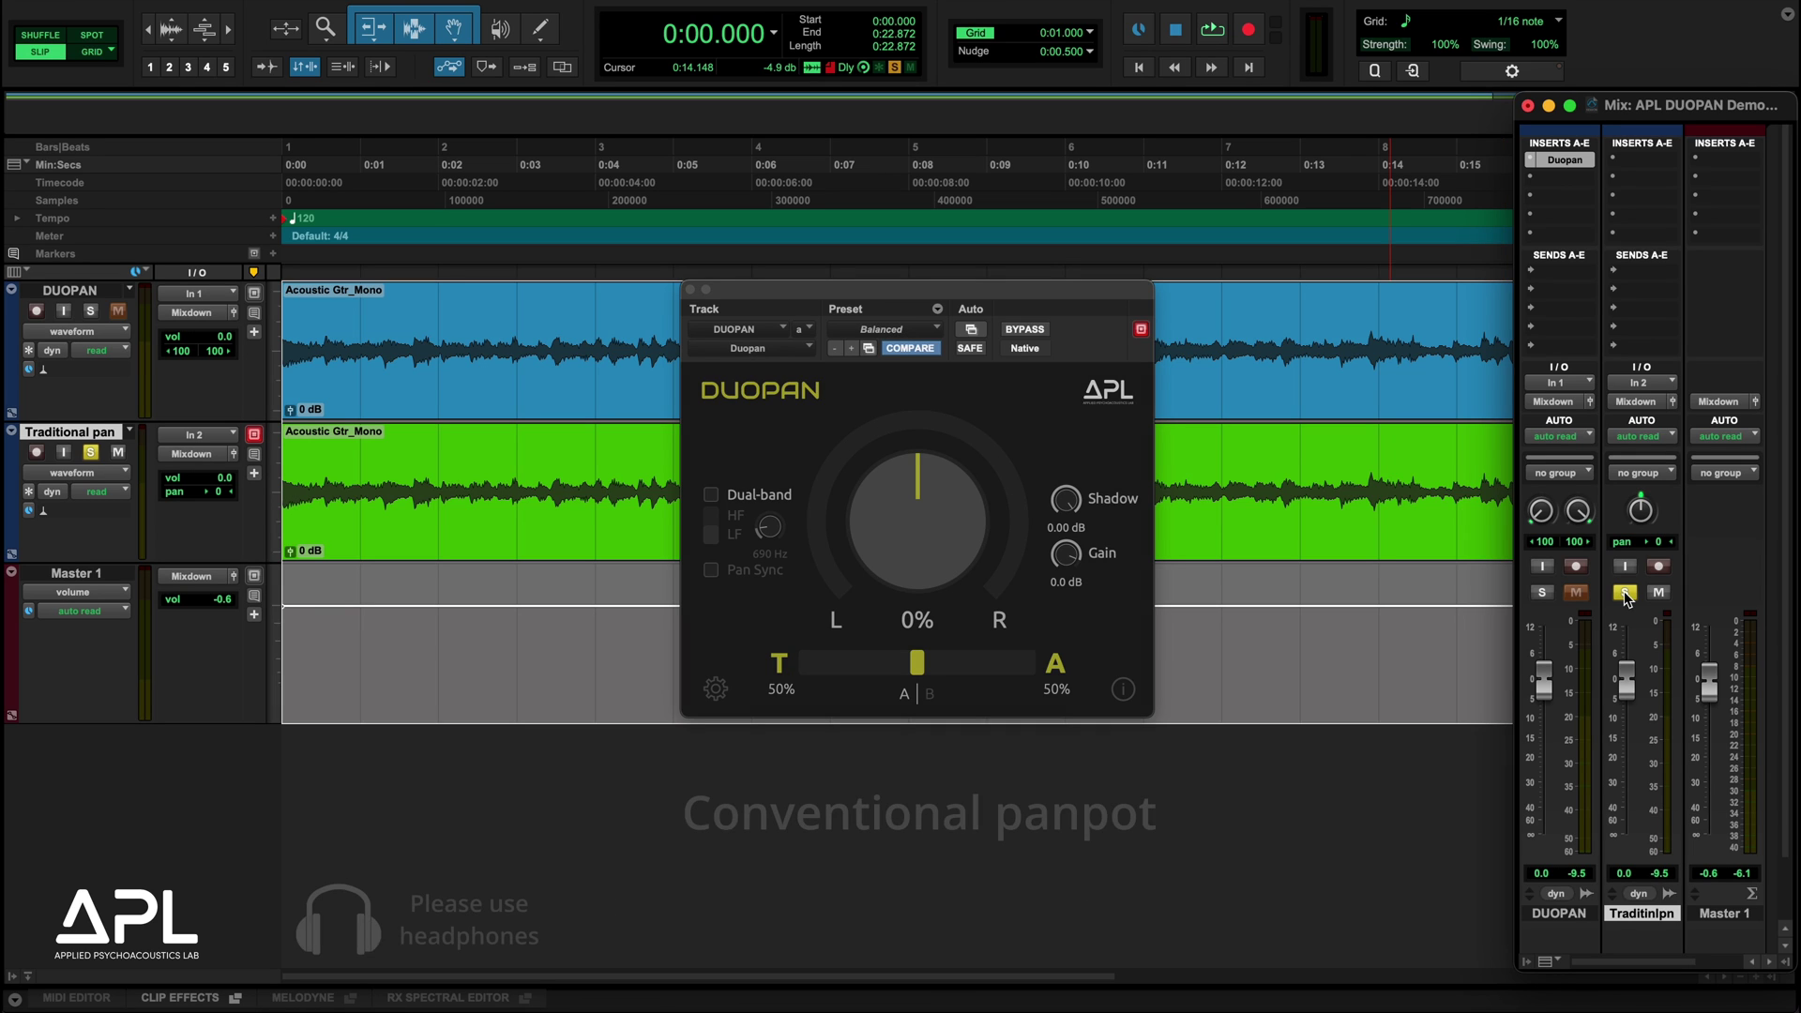
Step: Play the soloed Traditional pan track while moving its pan from centre to 100 left, and stop playback
key("space")
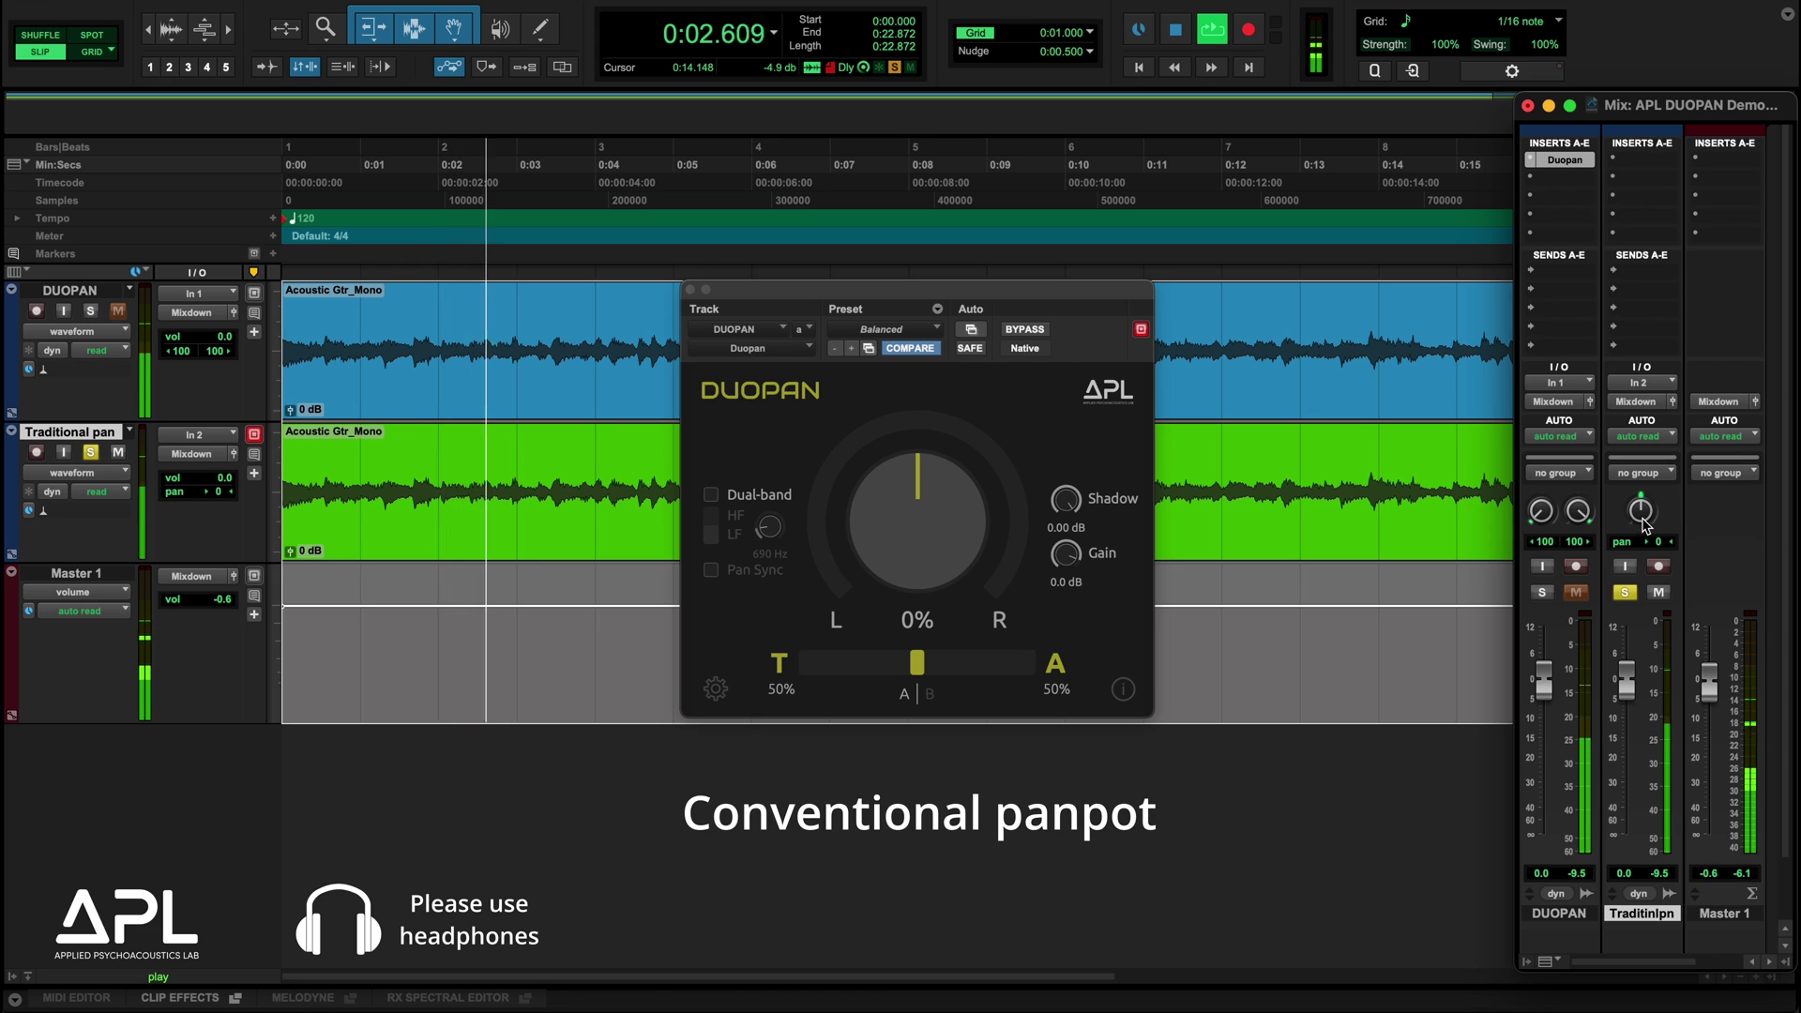
left_click_drag(1640, 514, 1663, 654)
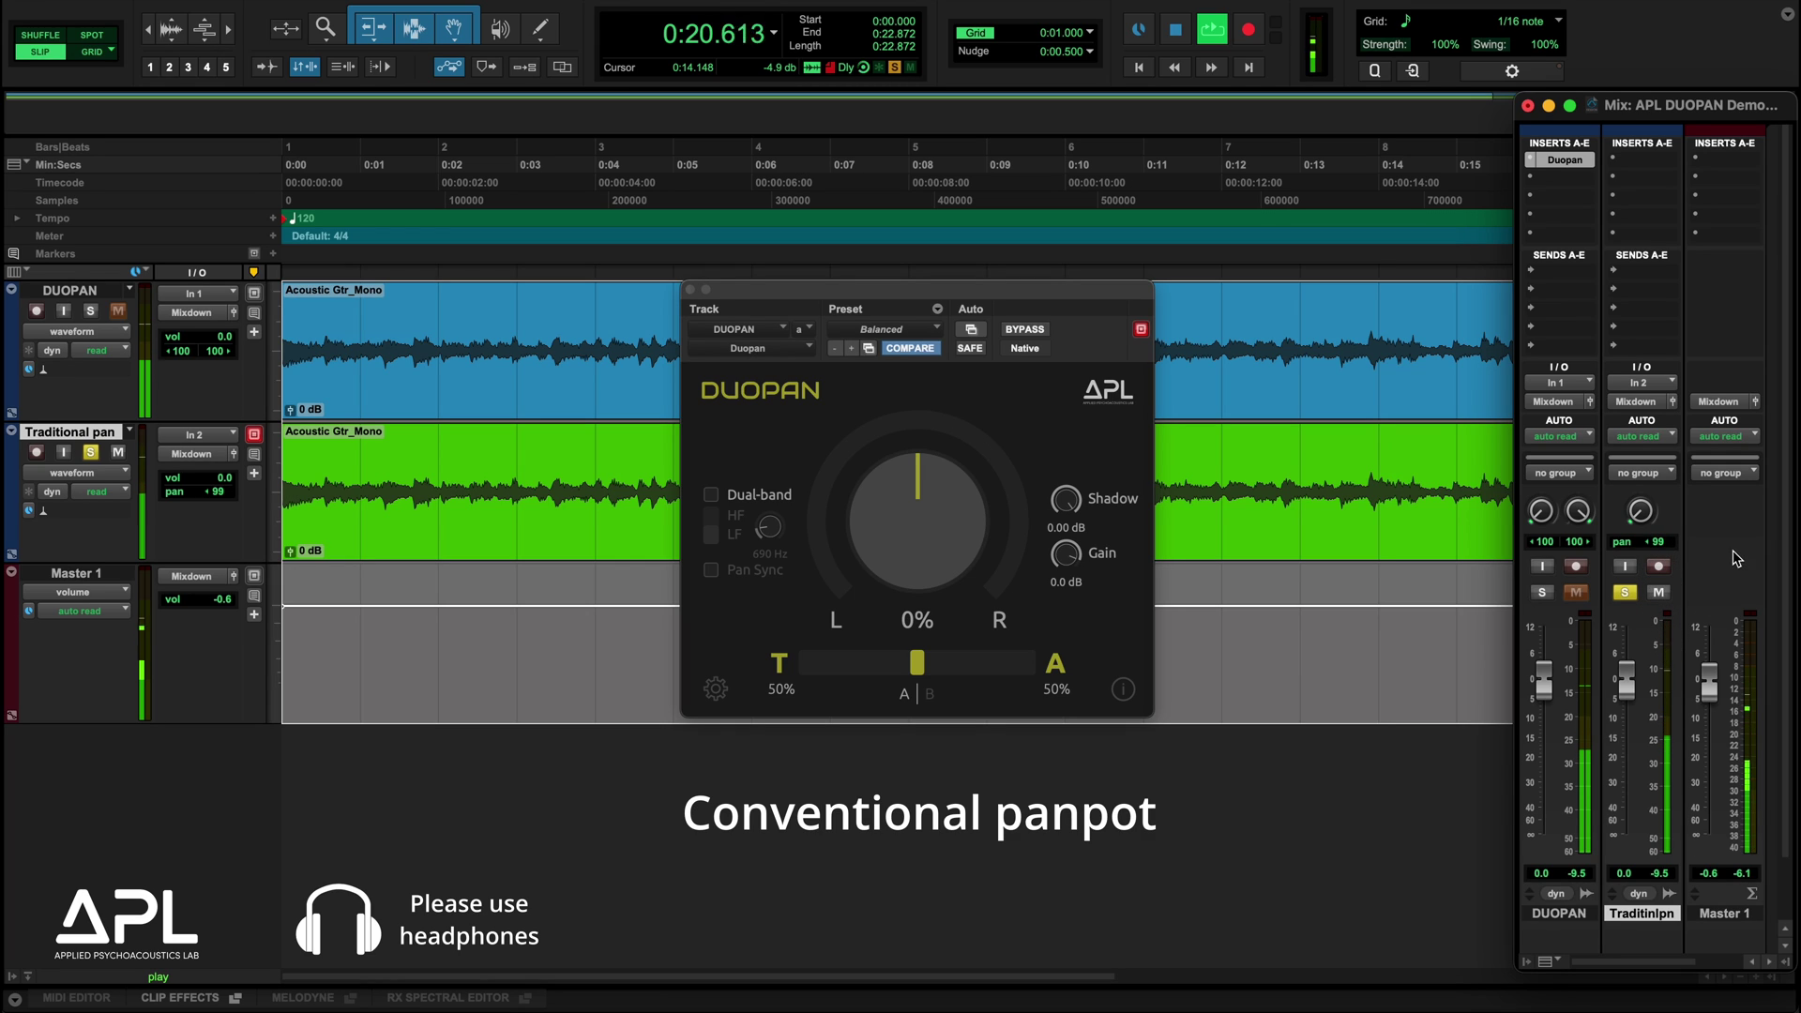
left_click_drag(1643, 521, 1653, 570)
key("space")
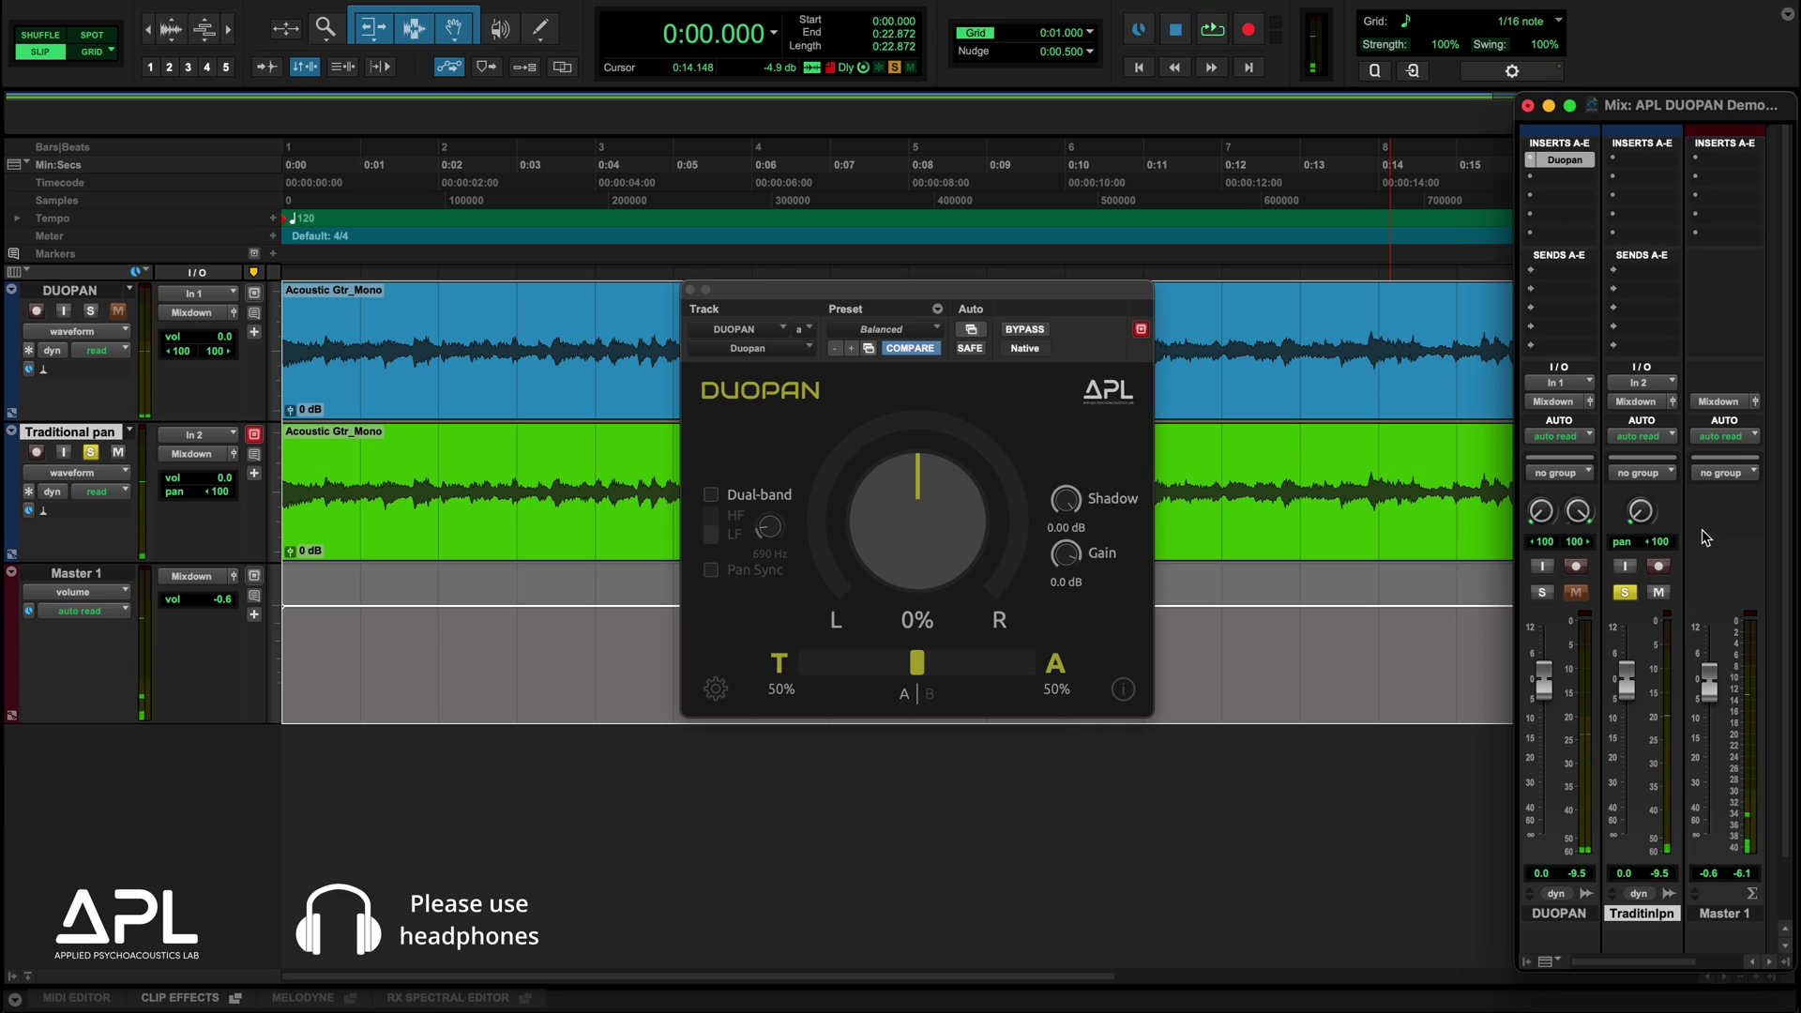
Step: Solo the DUOPAN track and play it while panning the DUOPAN plug-in to 100% left
left_click(1542, 592)
key("space")
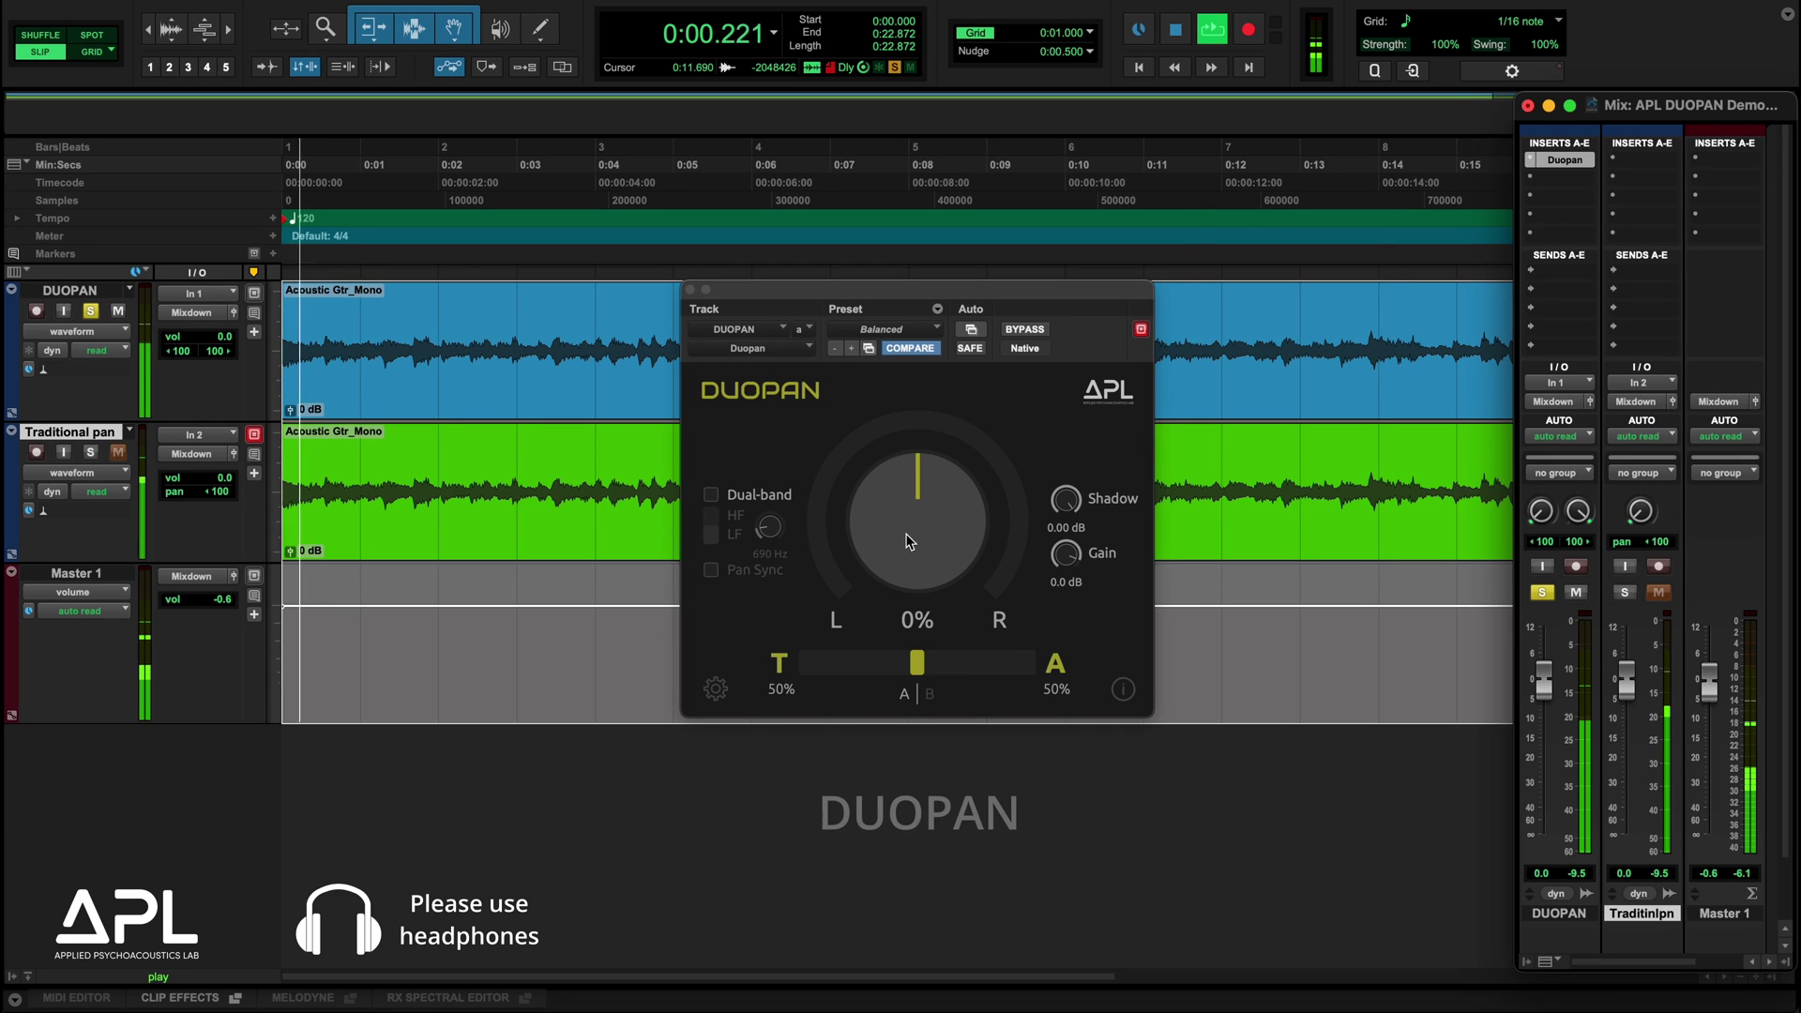
left_click_drag(908, 544, 937, 736)
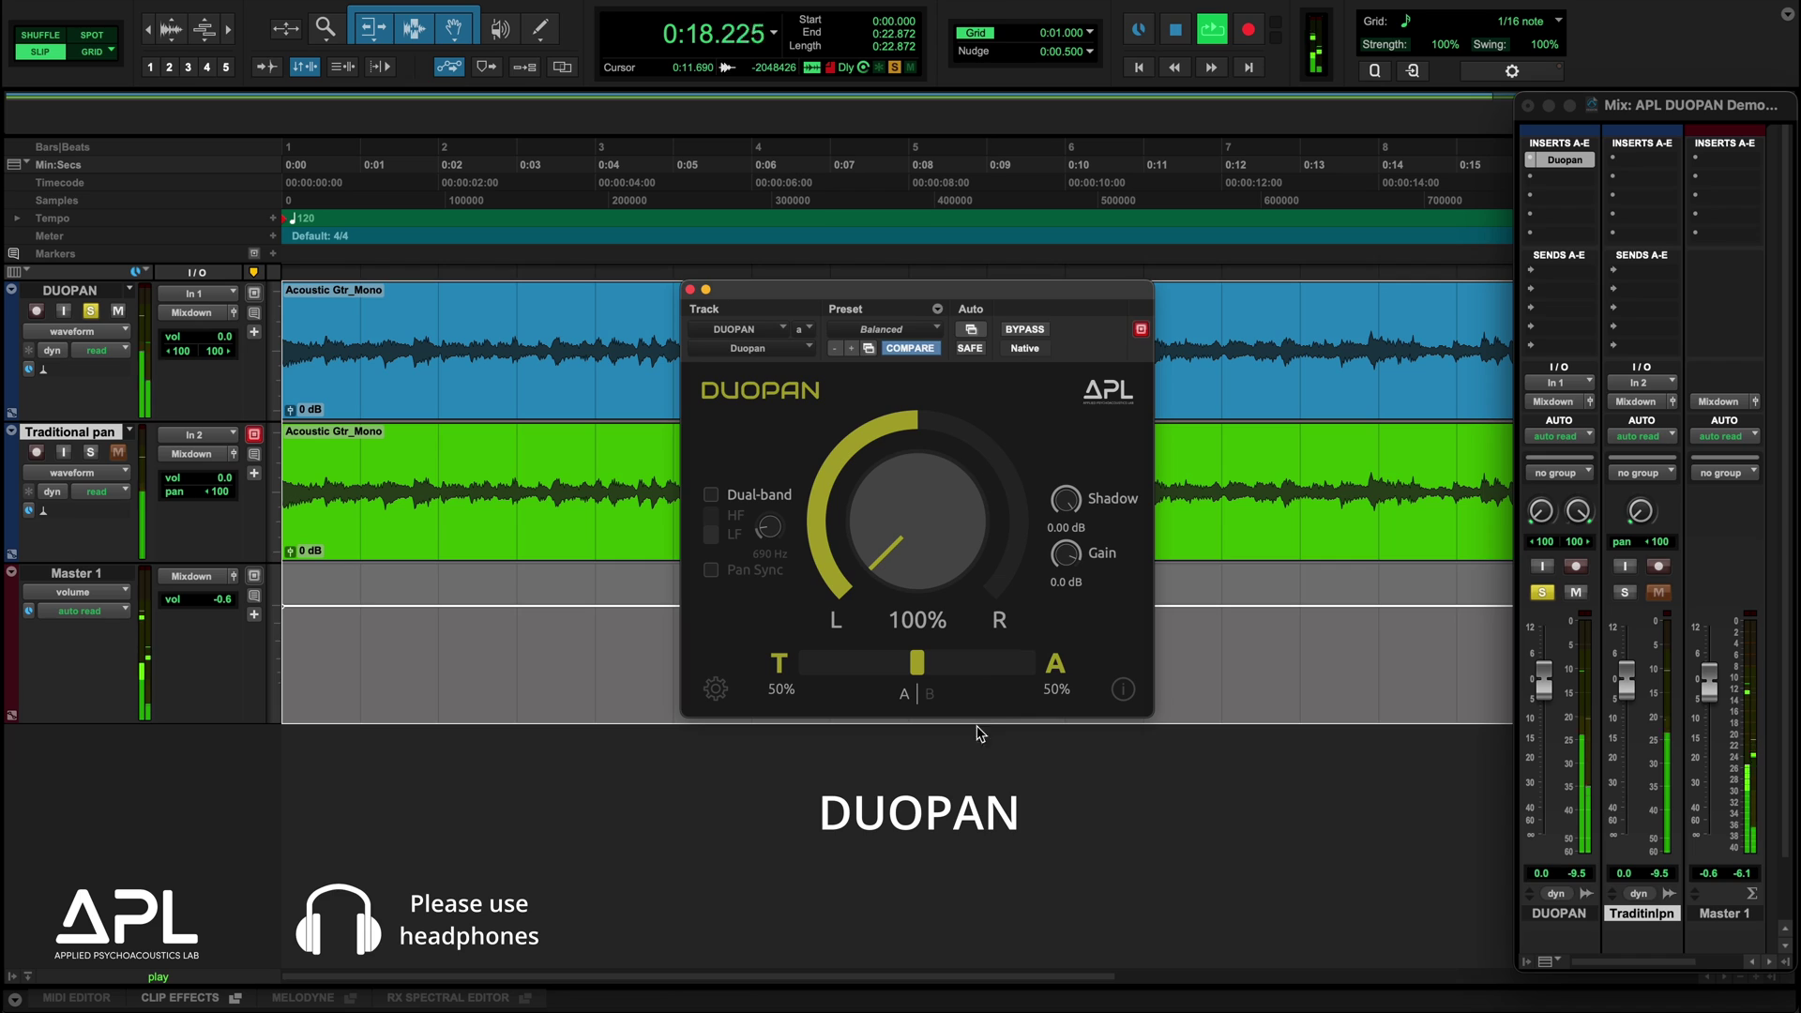
Step: Compare both hard-left panned tracks by alternating solo between Traditional pan and DUOPAN during playback
left_click(1625, 593)
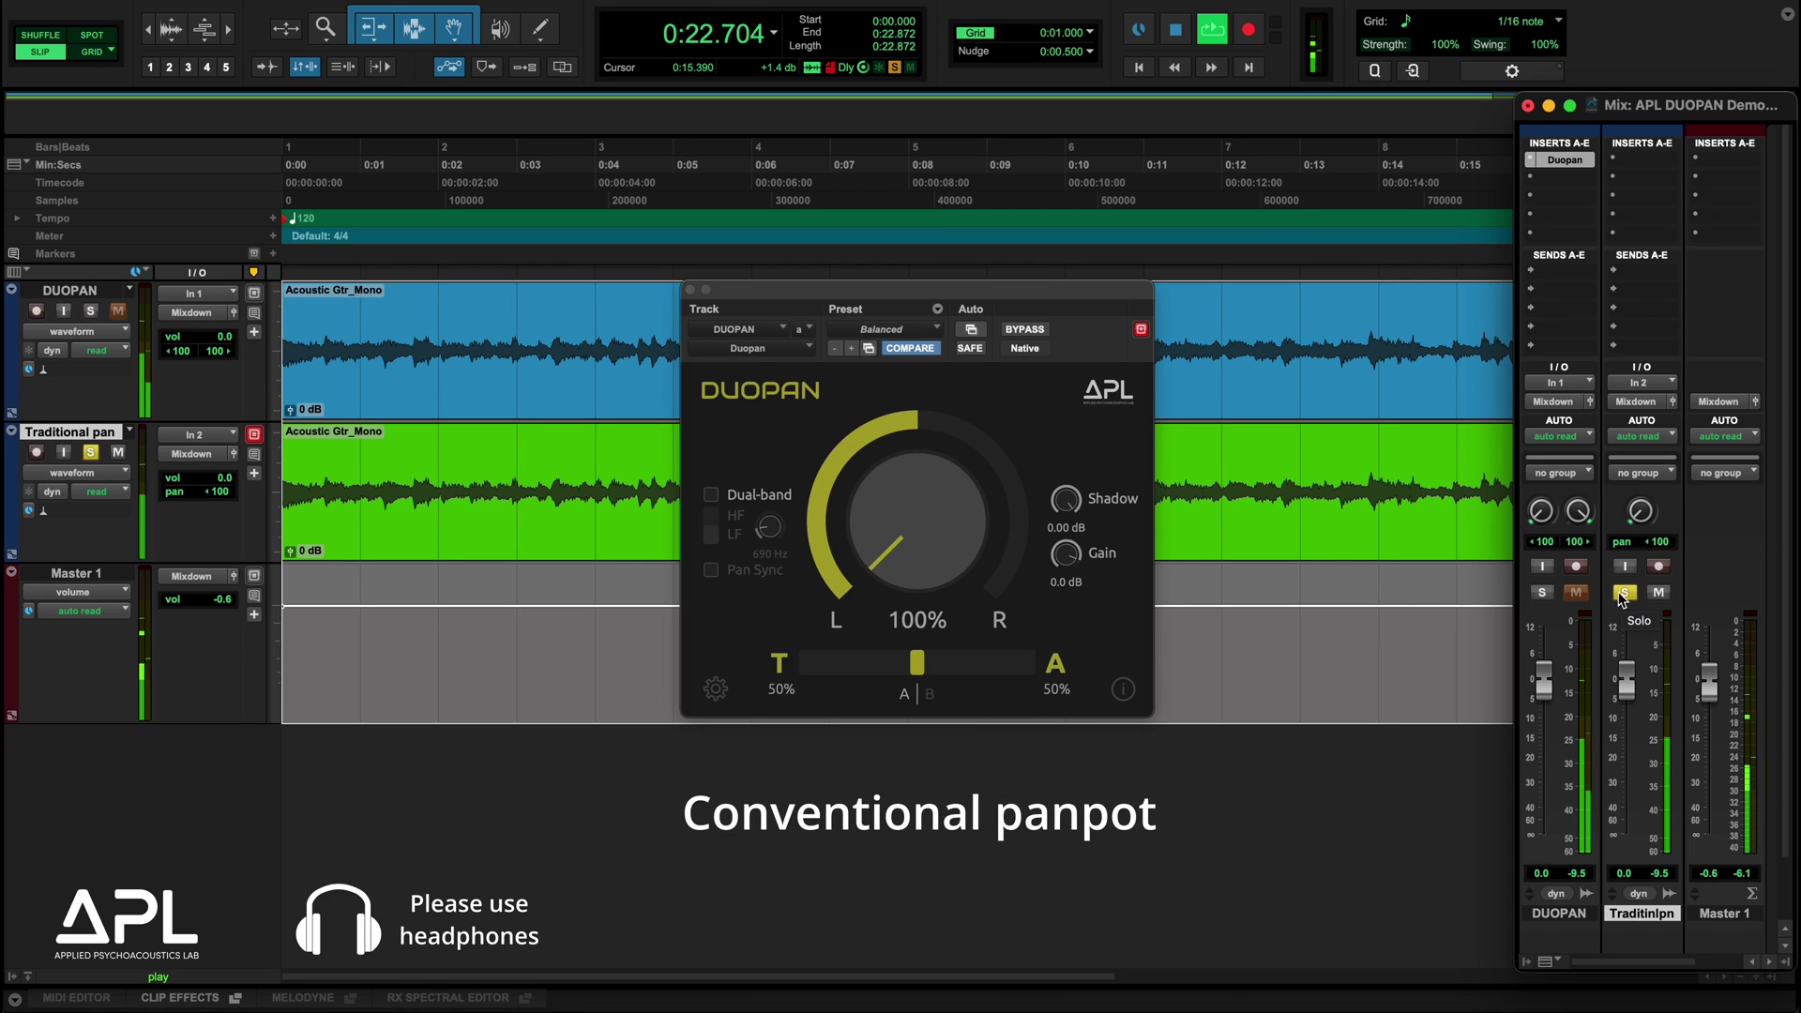
left_click(1543, 593)
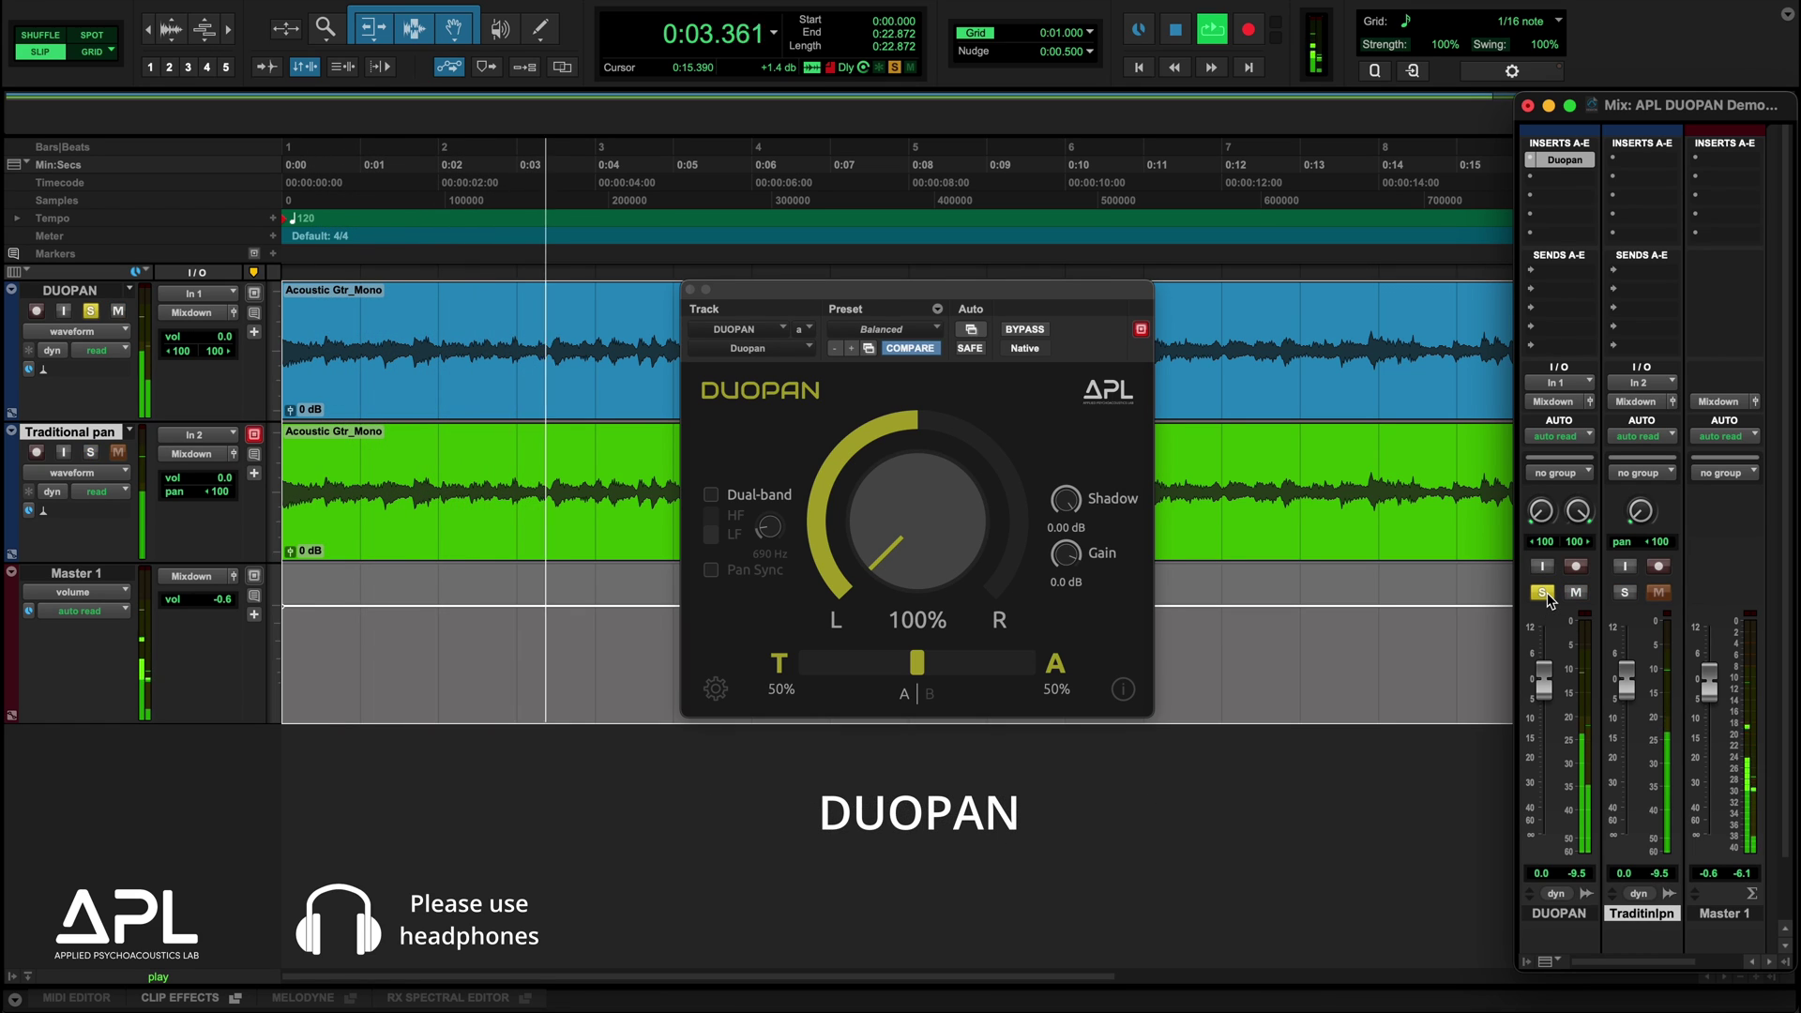
left_click(1627, 595)
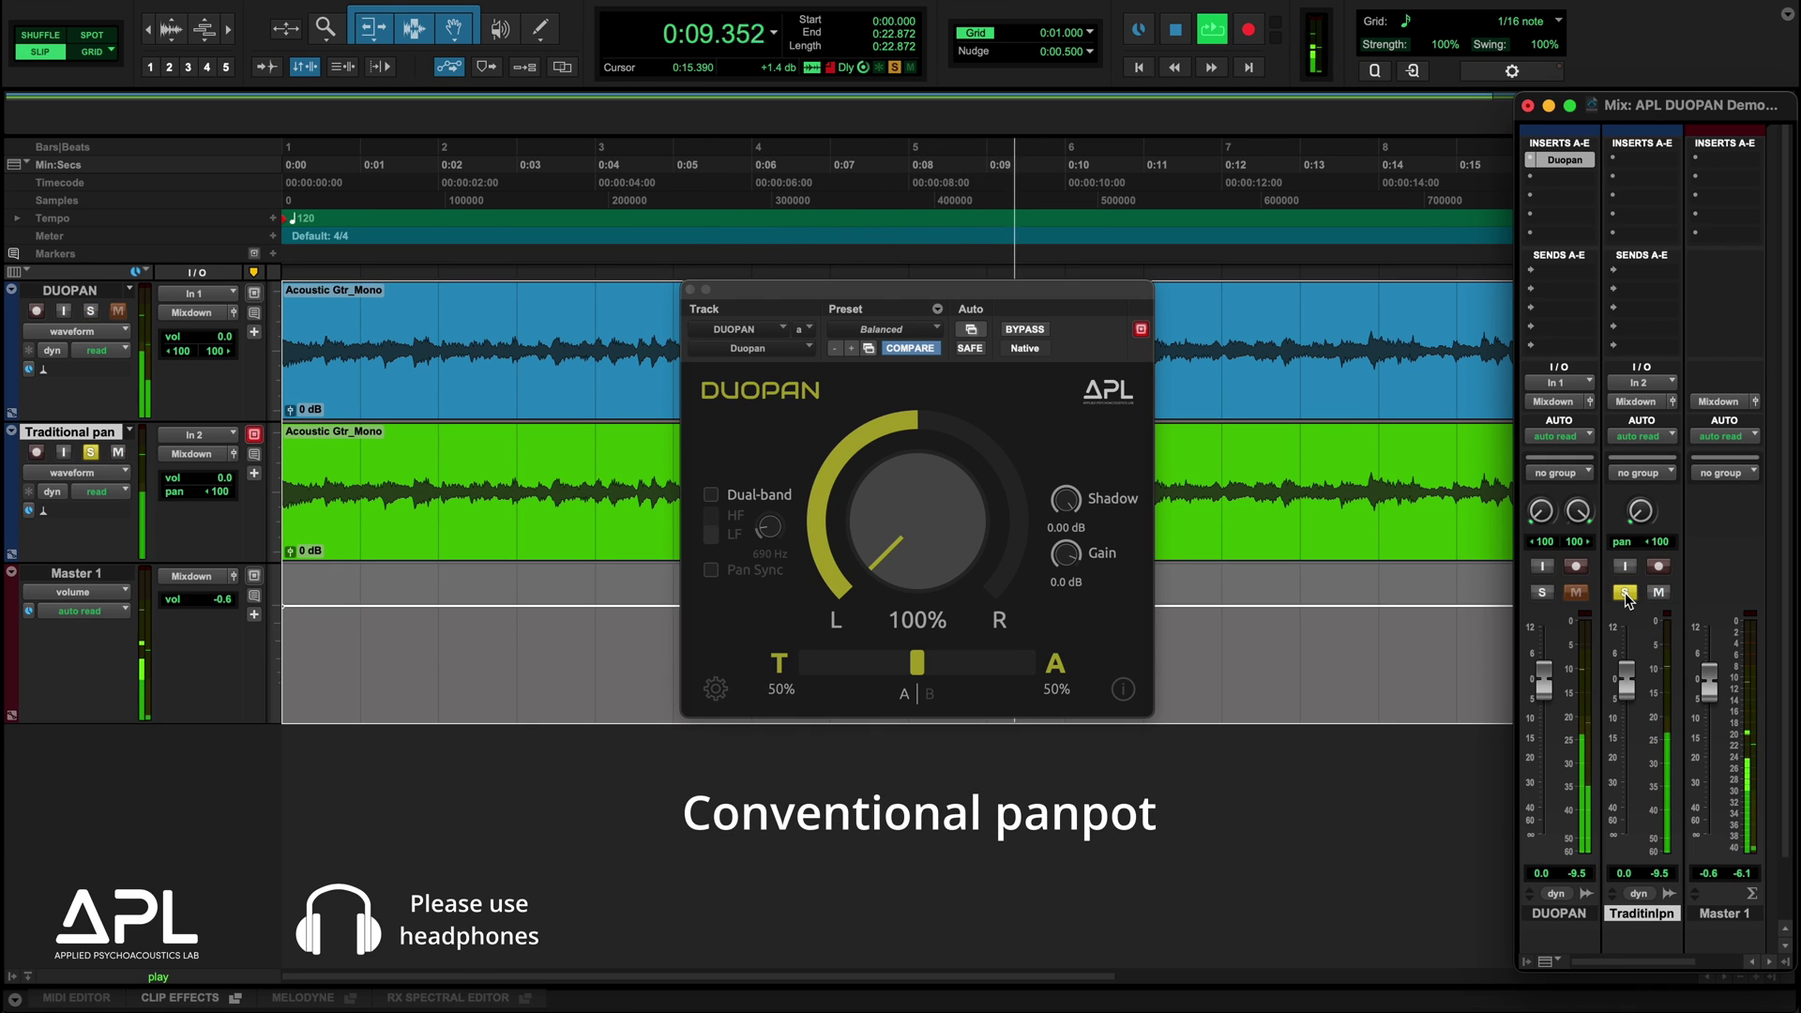
left_click(1542, 593)
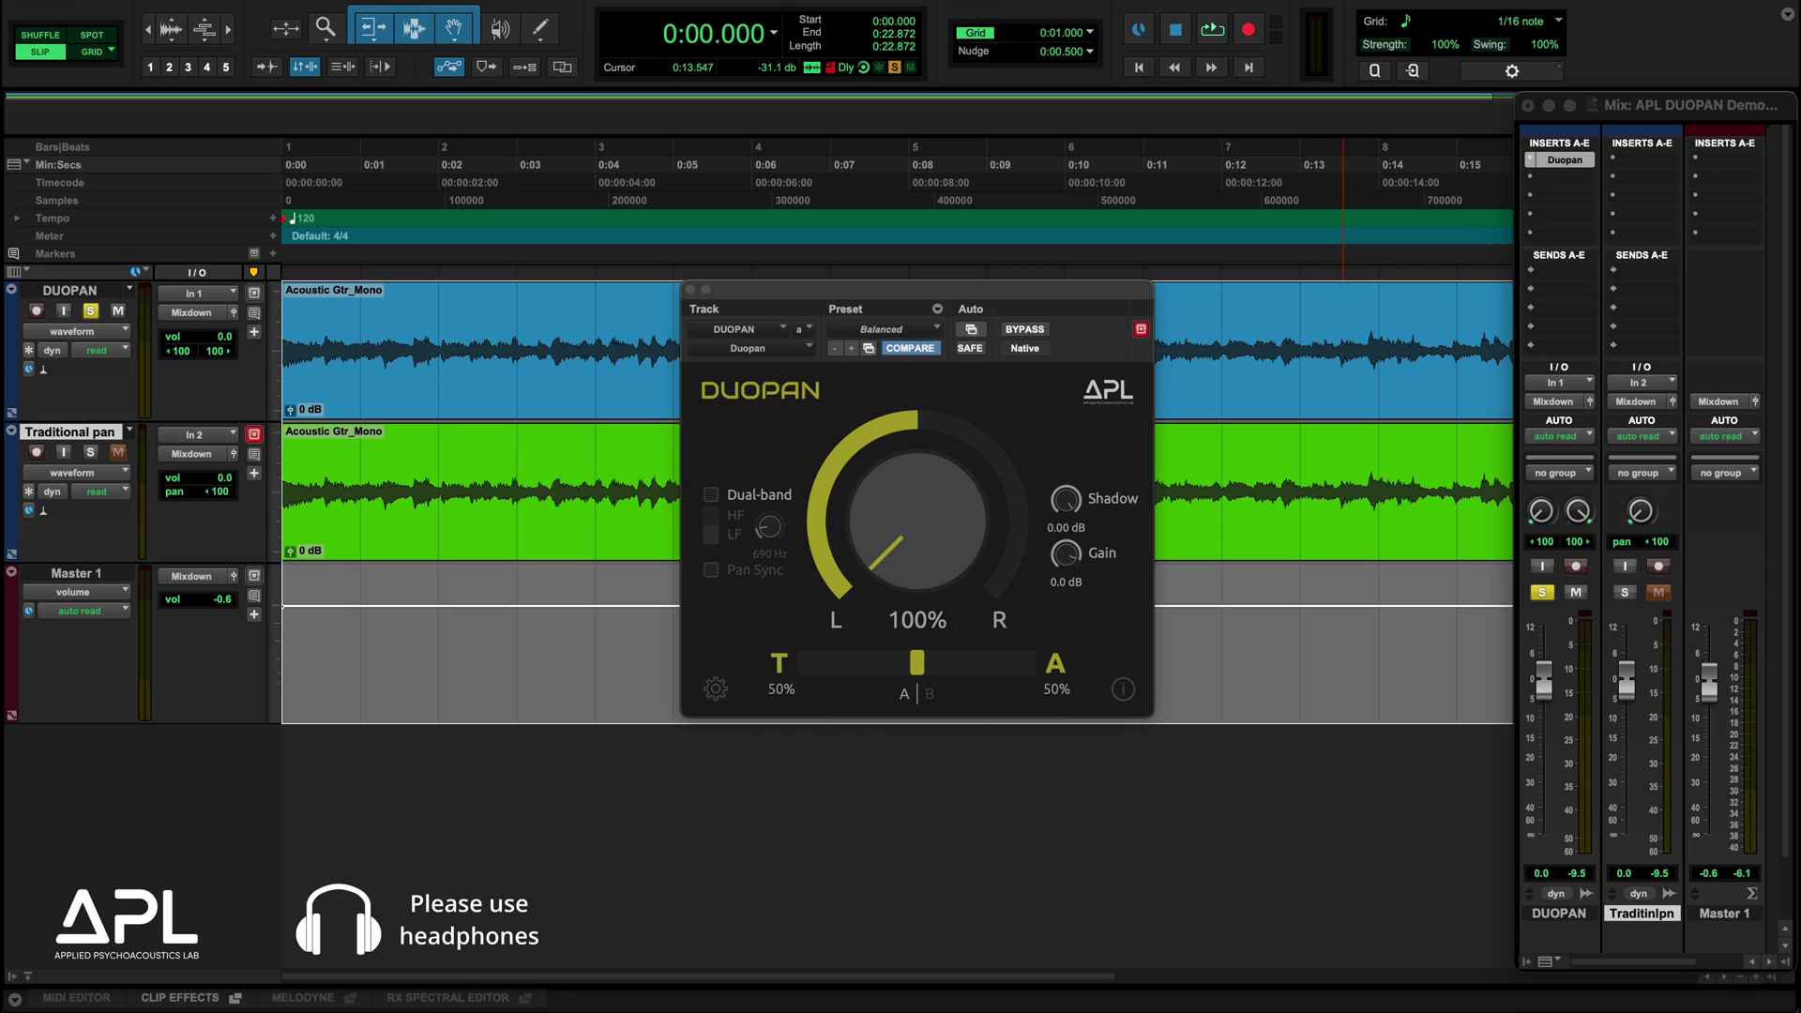
Step: Play the DUOPAN track, shift its Time/Amplitude ratio to about 68/32, and sweep the pan from hard left toward the right
left_click(1628, 110)
key("space")
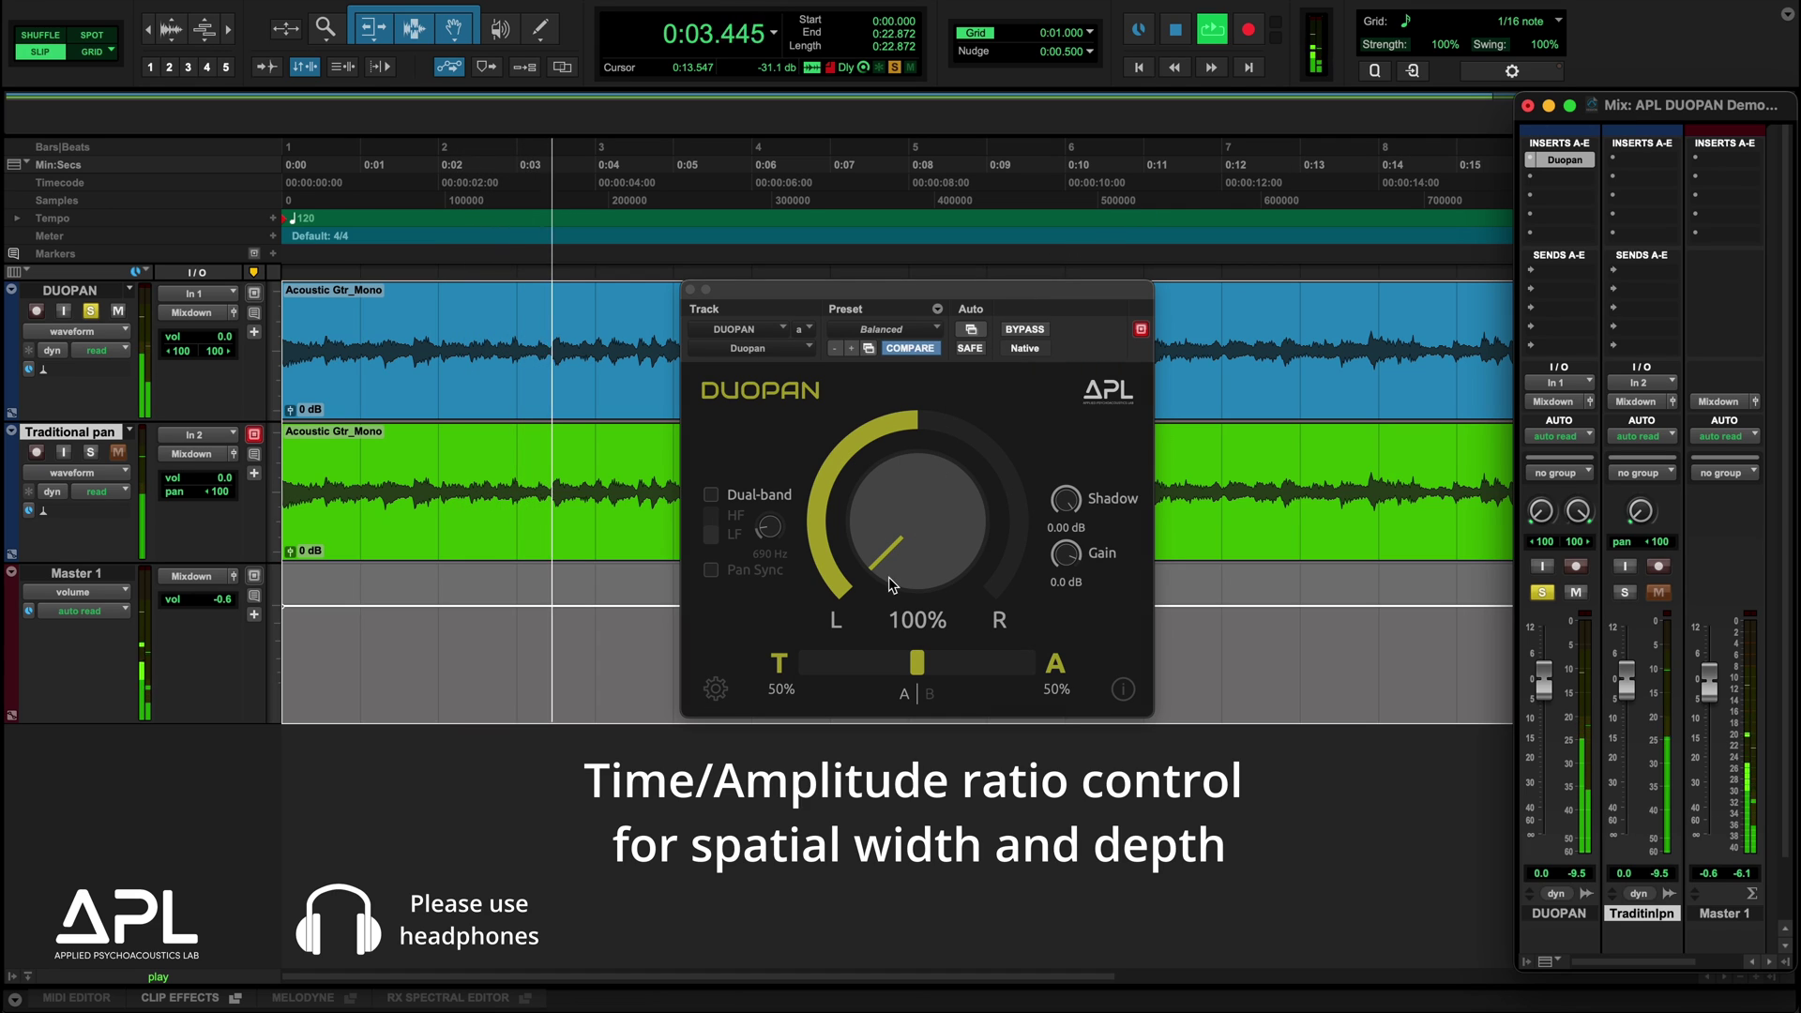
mouse_move(912, 661)
left_mouse_down()
mouse_move(813, 672)
mouse_move(1036, 682)
mouse_move(884, 672)
left_mouse_up()
mouse_move(865, 669)
left_mouse_down()
mouse_move(800, 671)
mouse_move(877, 677)
left_mouse_up()
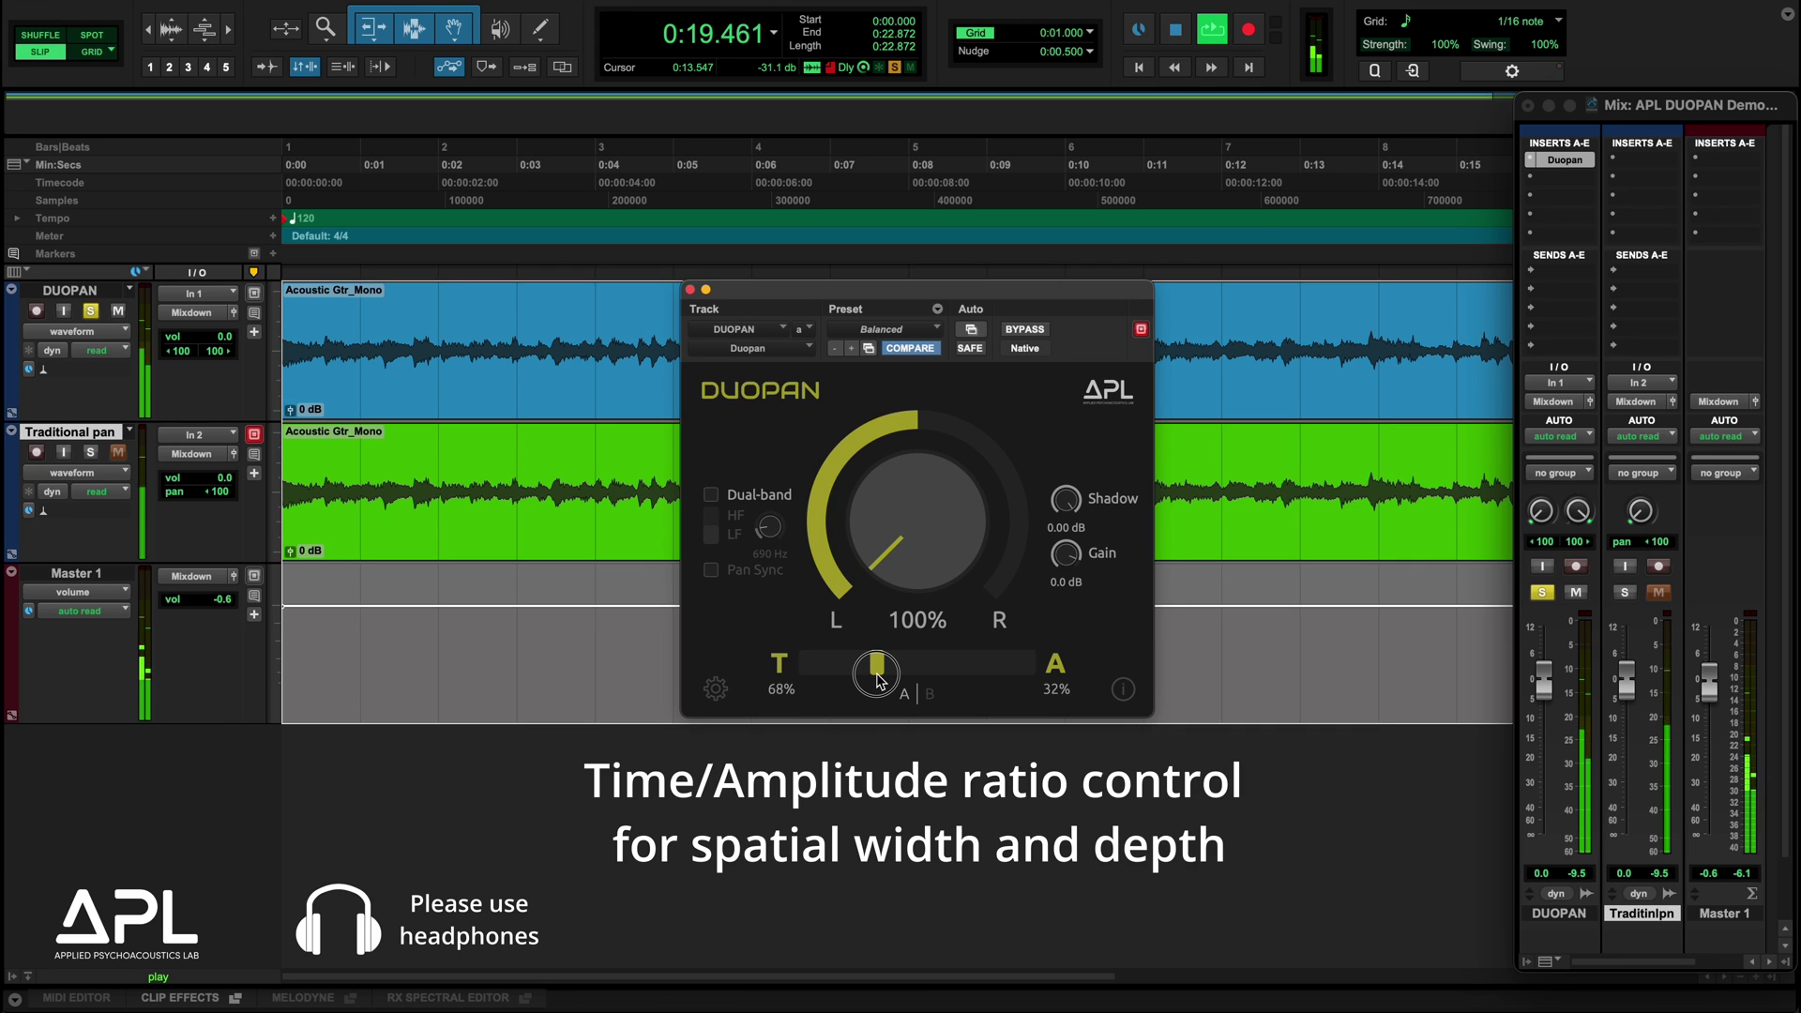
left_click_drag(896, 589, 971, 416)
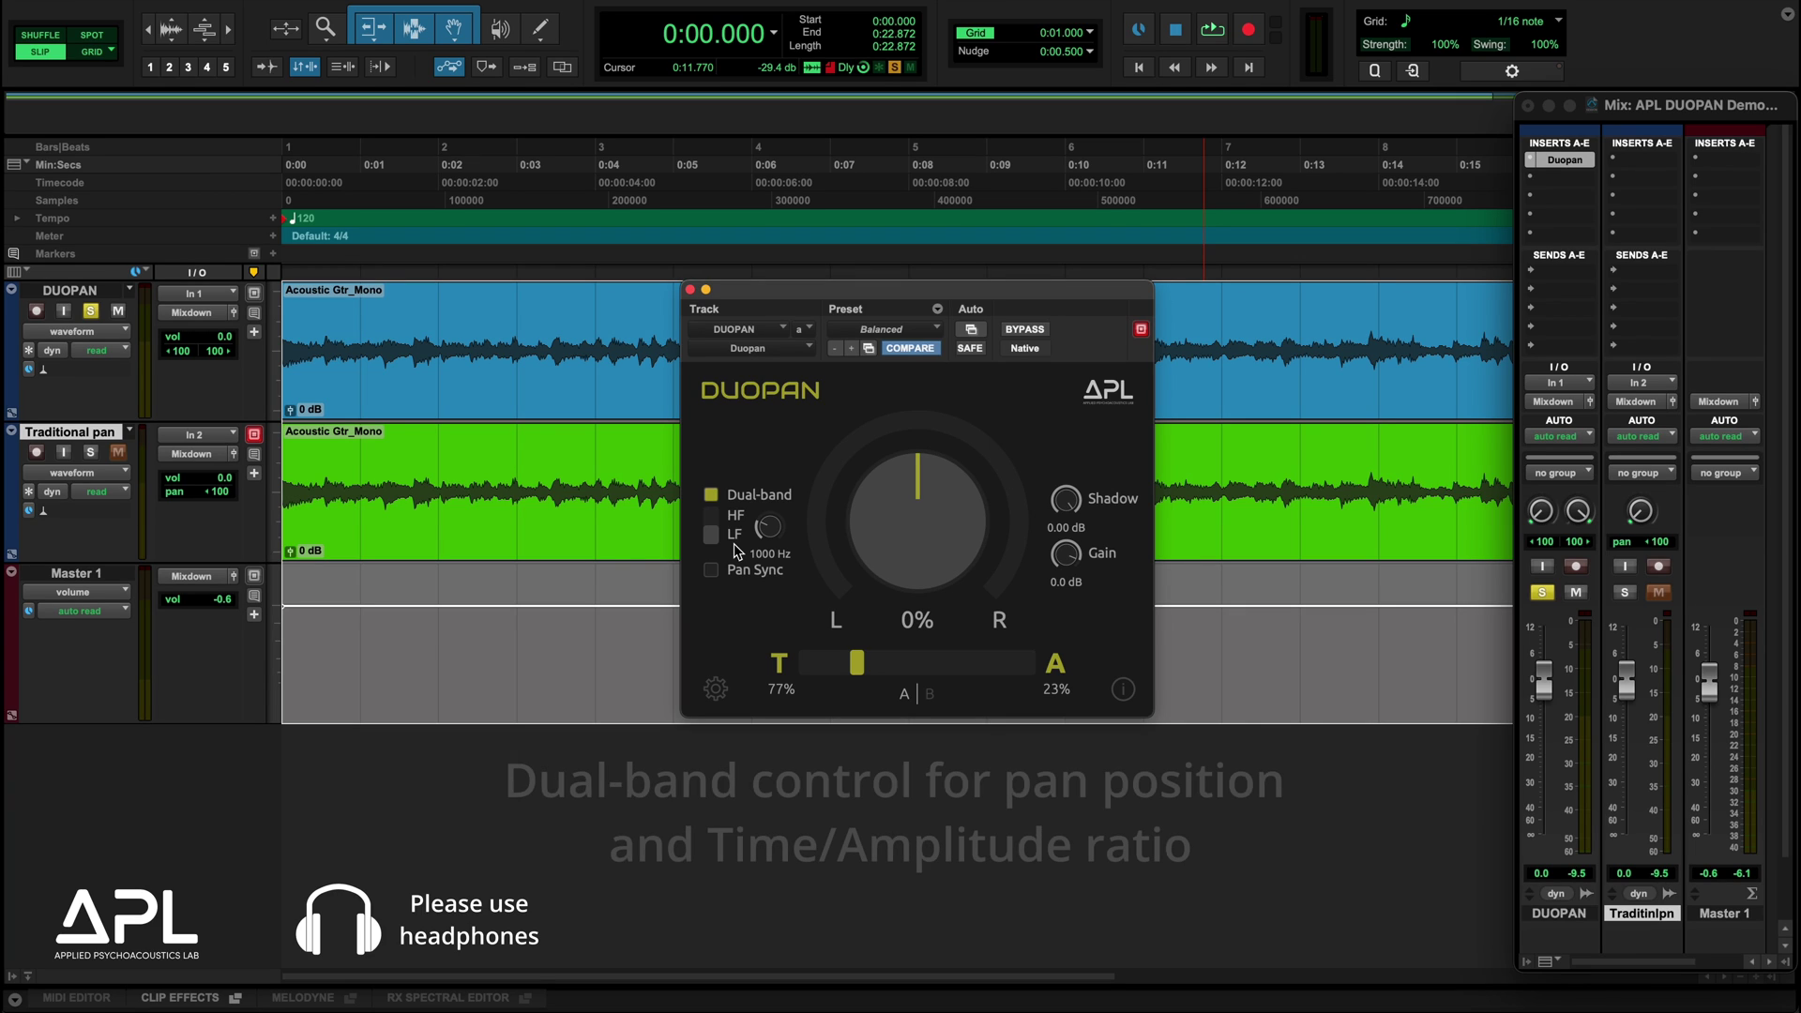
Step: Play the track, pan DUOPAN's low-frequency band about 34% left, and shift that band's ratio further toward time
key("space")
left_click_drag(886, 530, 735, 540)
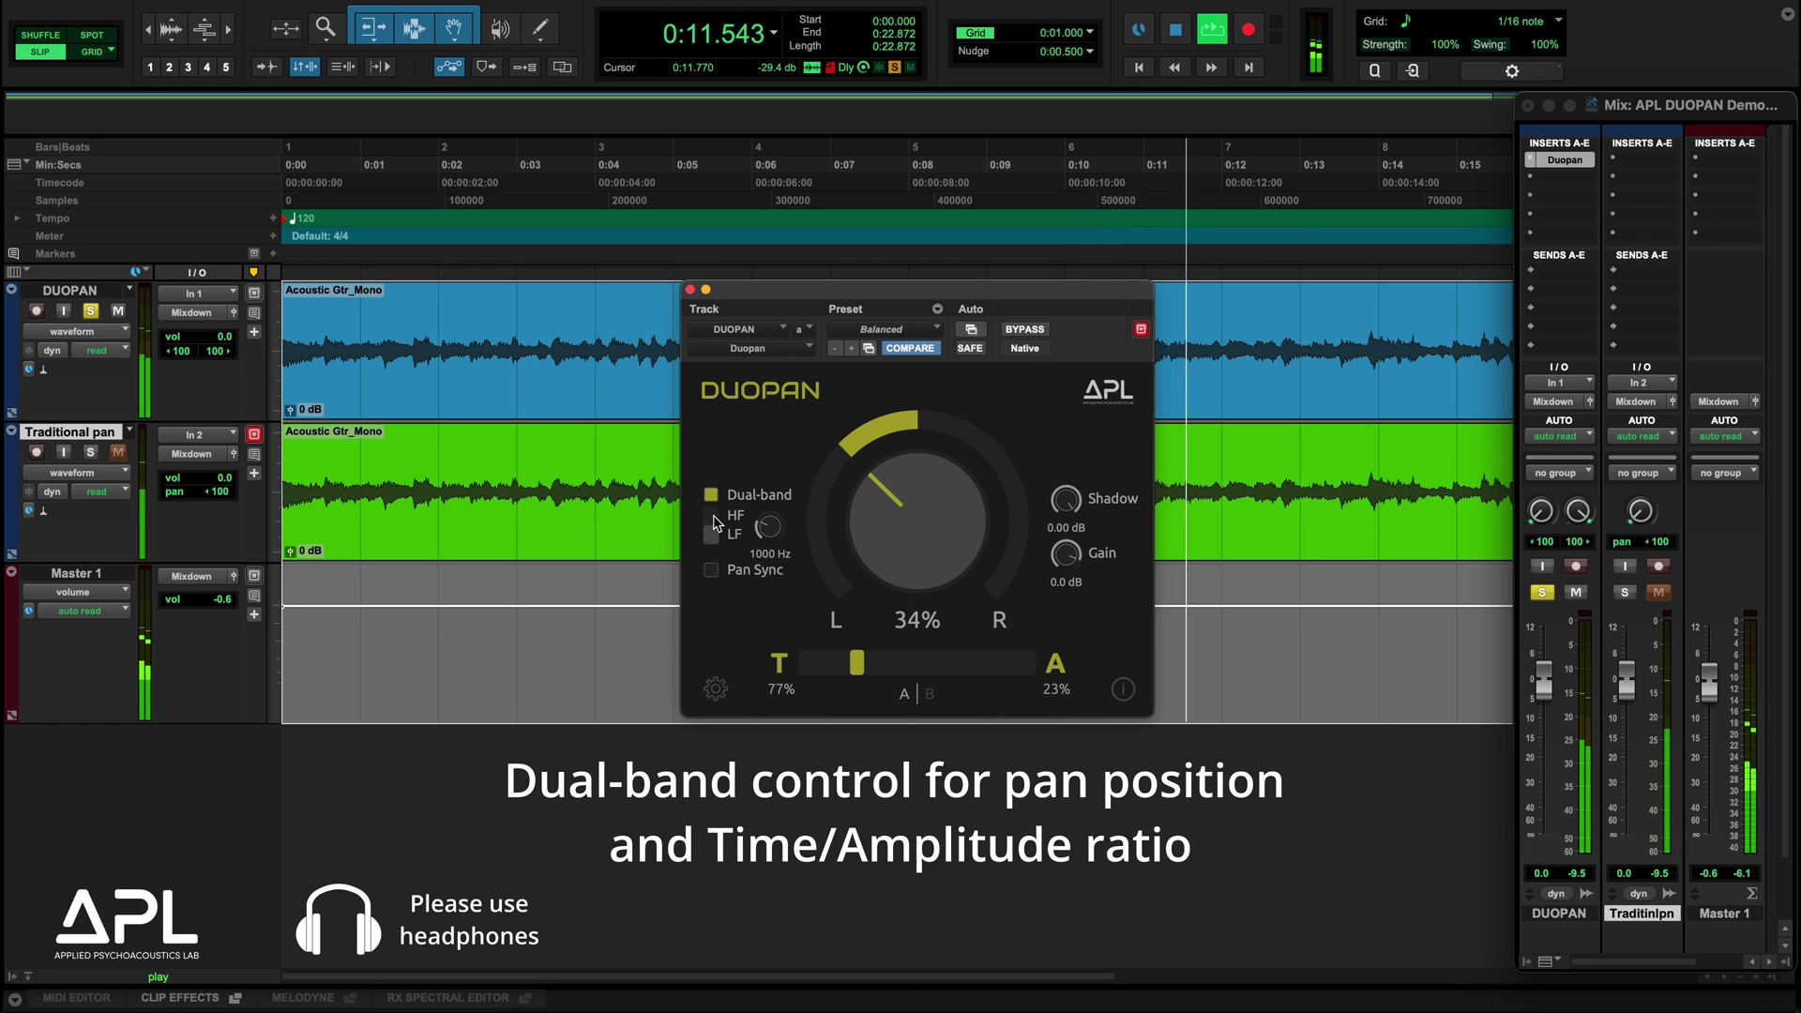
mouse_move(857, 664)
left_mouse_down()
mouse_move(1013, 671)
mouse_move(837, 680)
left_mouse_up()
Step: Pan DUOPAN's high-frequency band about 37% right and shift its Time/Amplitude ratio toward amplitude
left_click(710, 514)
left_click_drag(891, 481, 902, 469)
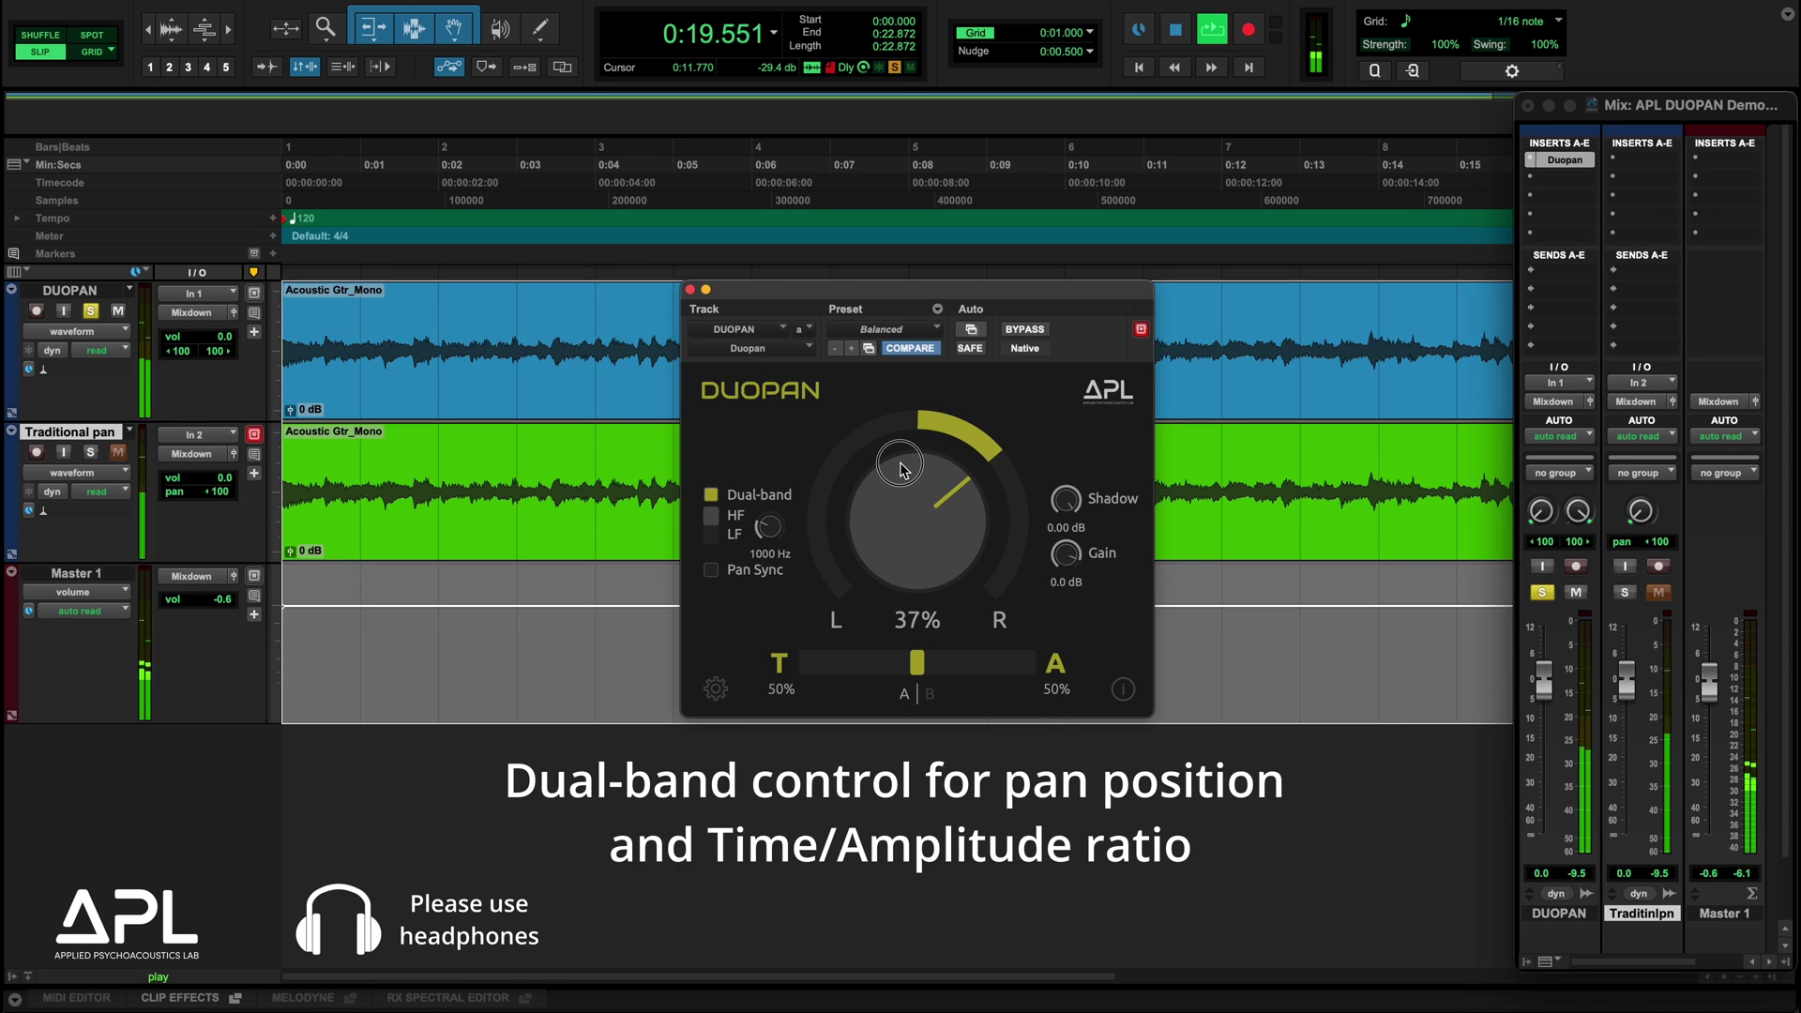
left_click_drag(925, 666, 979, 668)
Step: Audition dual-band panning by sweeping the pan, lowering the crossover frequency, and shifting the Time/Amplitude ratio toward time
key("space")
left_click_drag(928, 525, 966, 767)
mouse_move(767, 528)
left_mouse_down()
mouse_move(786, 619)
mouse_move(753, 511)
mouse_move(751, 551)
left_mouse_up()
left_click_drag(1007, 673, 847, 665)
left_click_drag(889, 548, 938, 568)
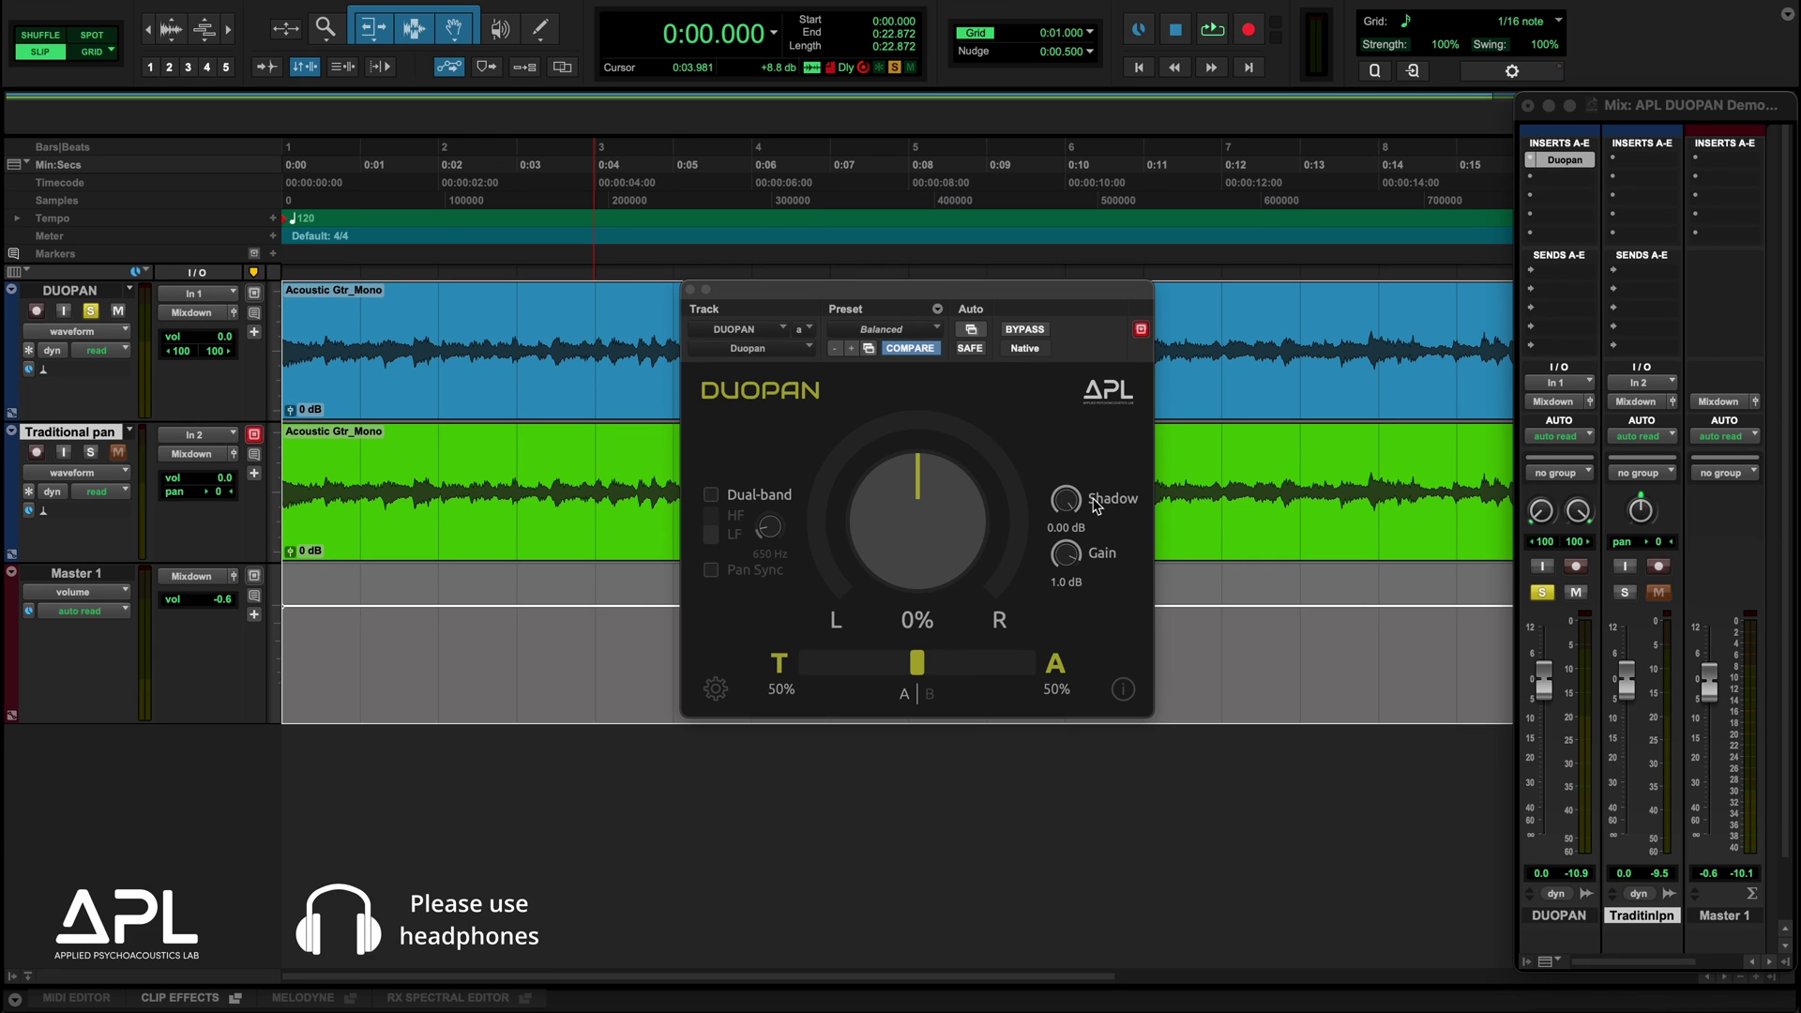
Step: Set Shadow to -8.19 dB, and with Dual-band enabled shift the HF band's Time/Amplitude ratio to about 21/79
left_click_drag(1071, 506, 1084, 704)
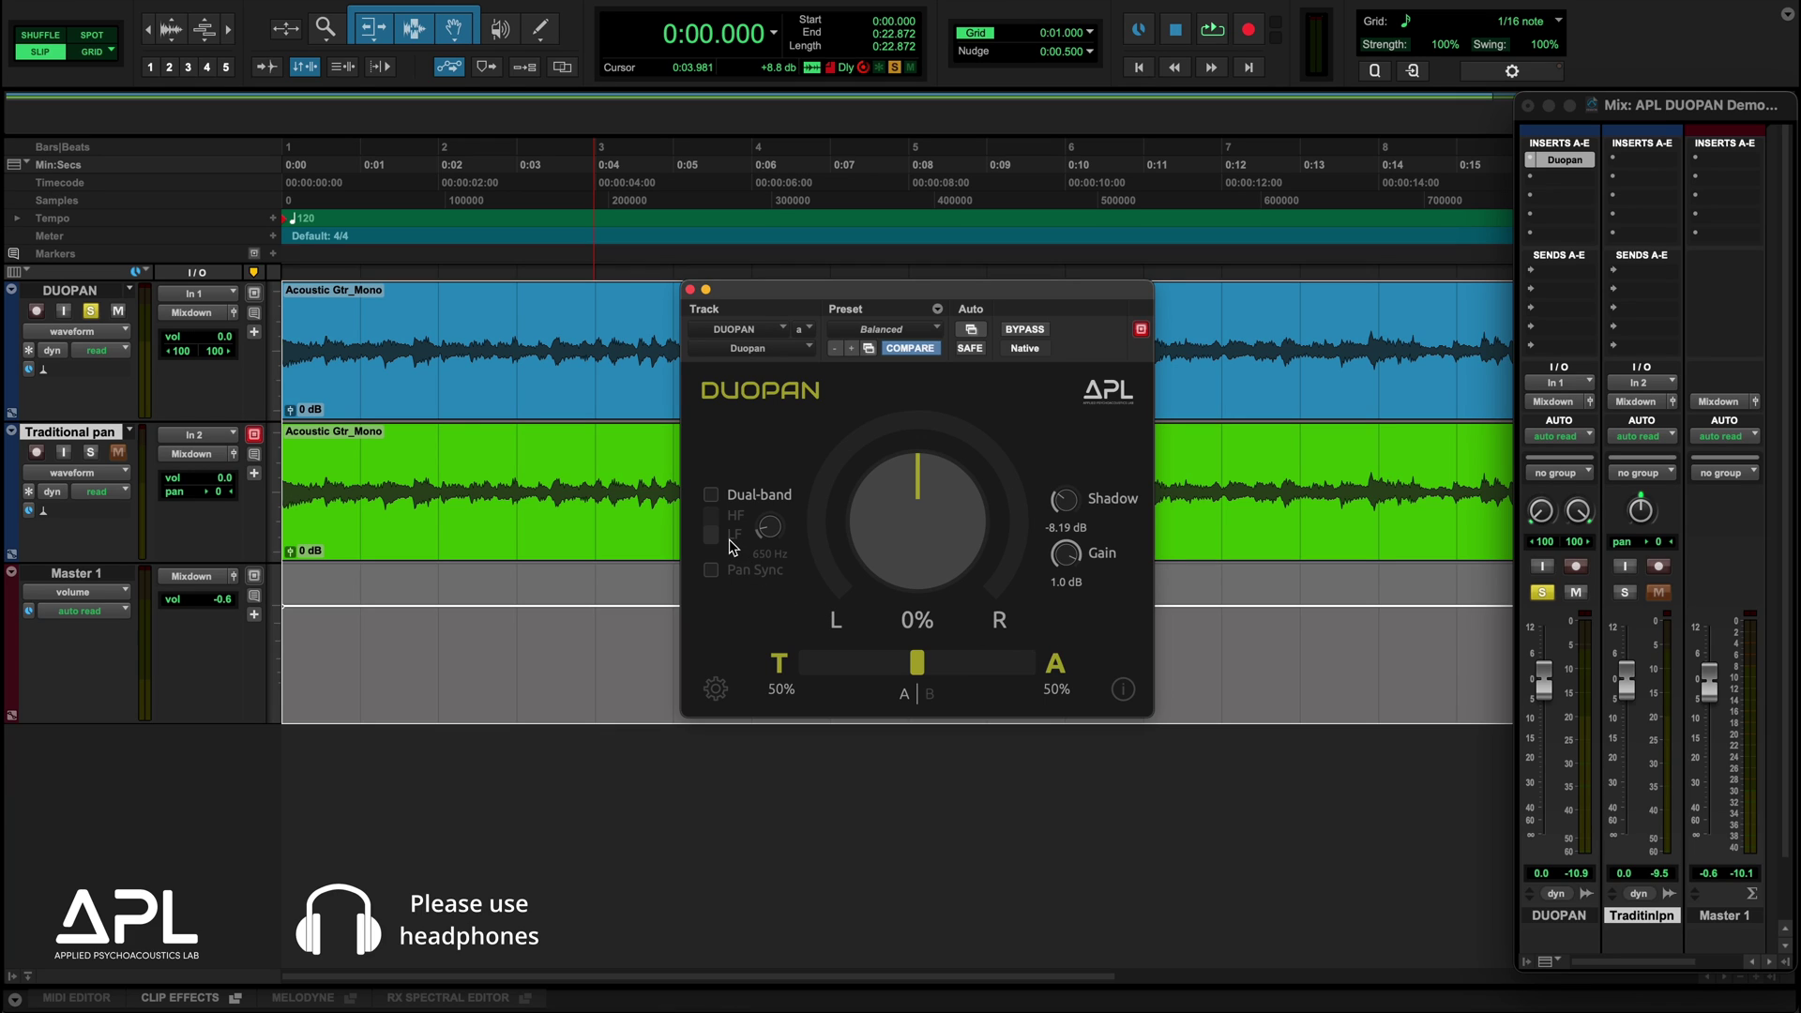
left_click(712, 495)
left_click_drag(916, 670, 976, 672)
left_click(712, 523)
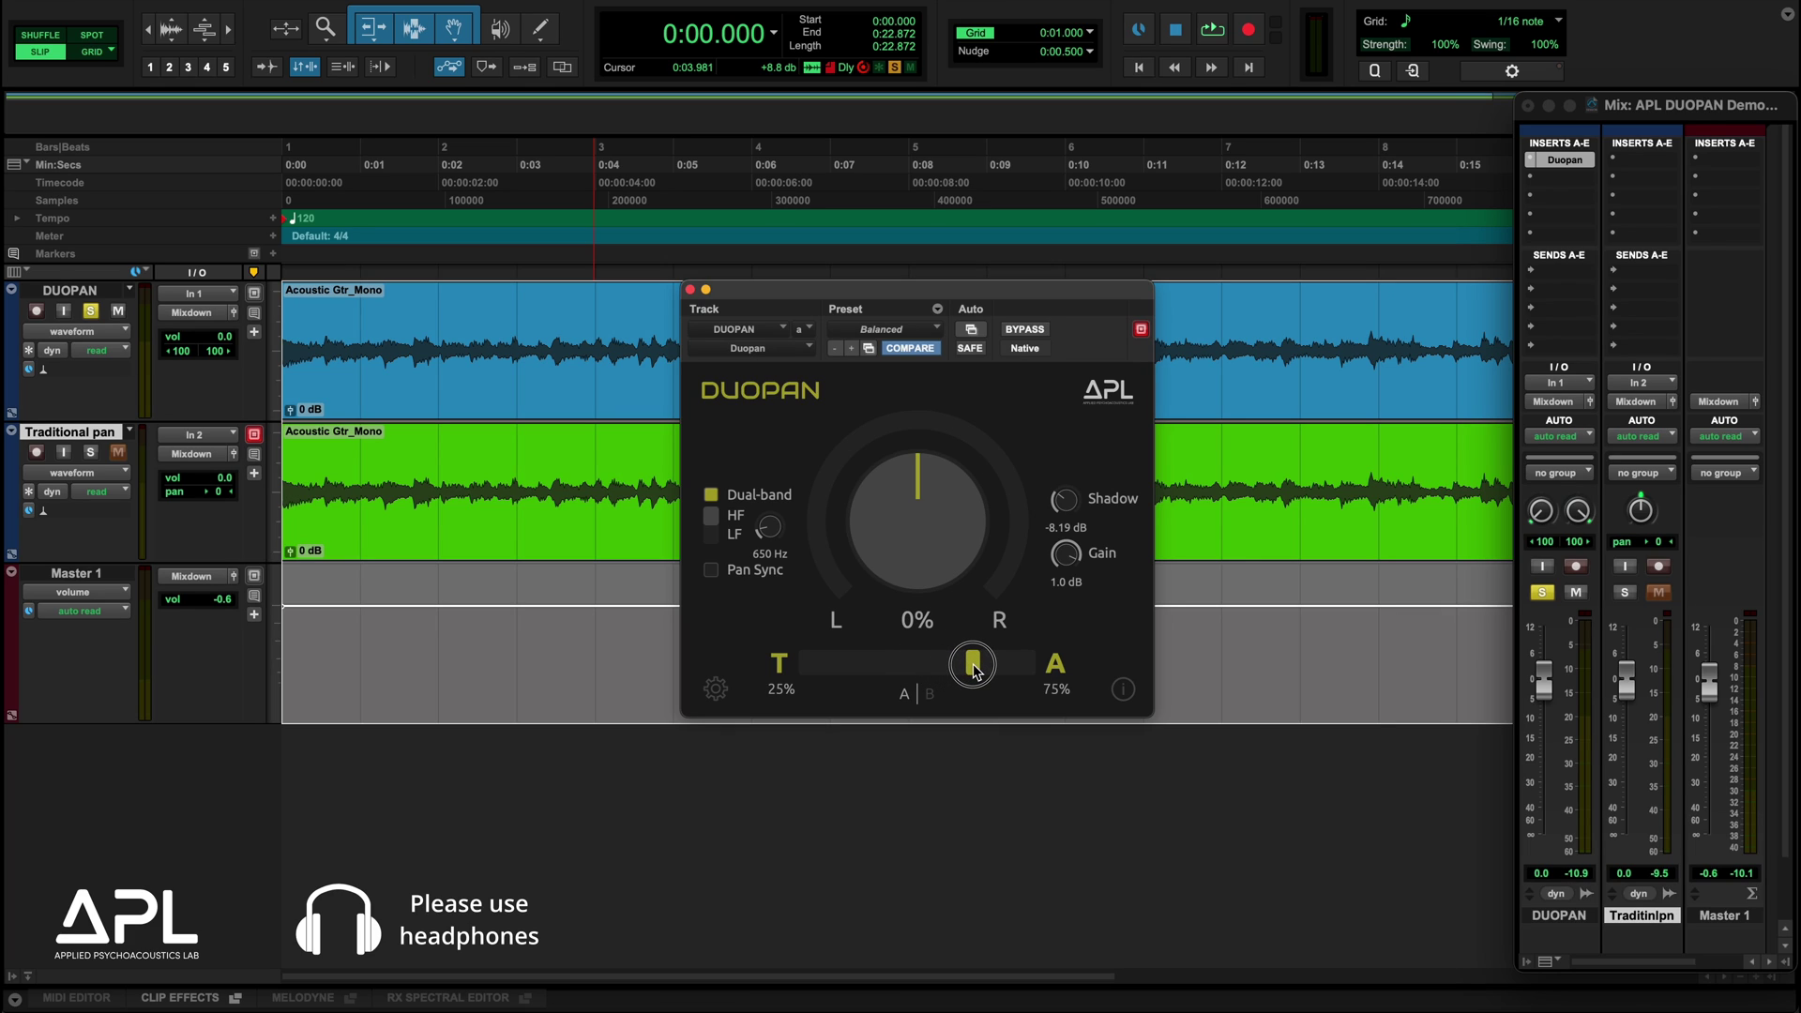
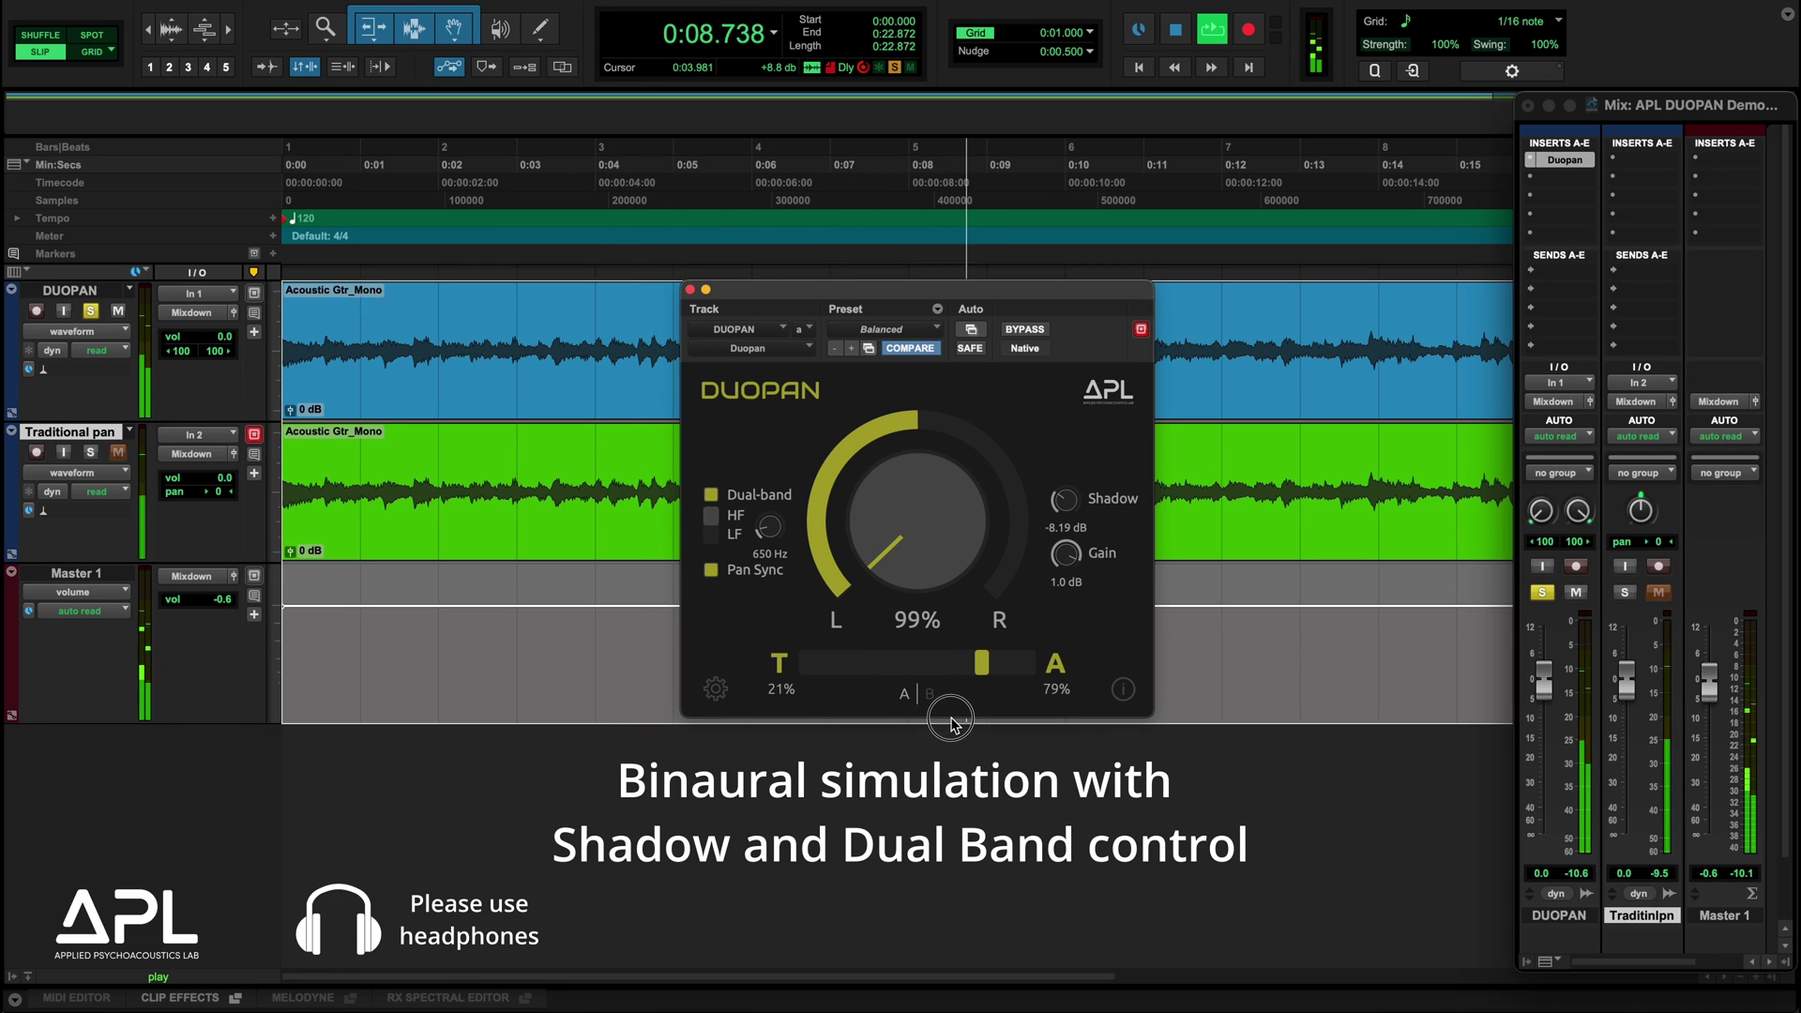
Step: Sweep DUOPAN's synced dual-band pan from hard left across to 50% right during playback
left_click_drag(945, 710, 900, 486)
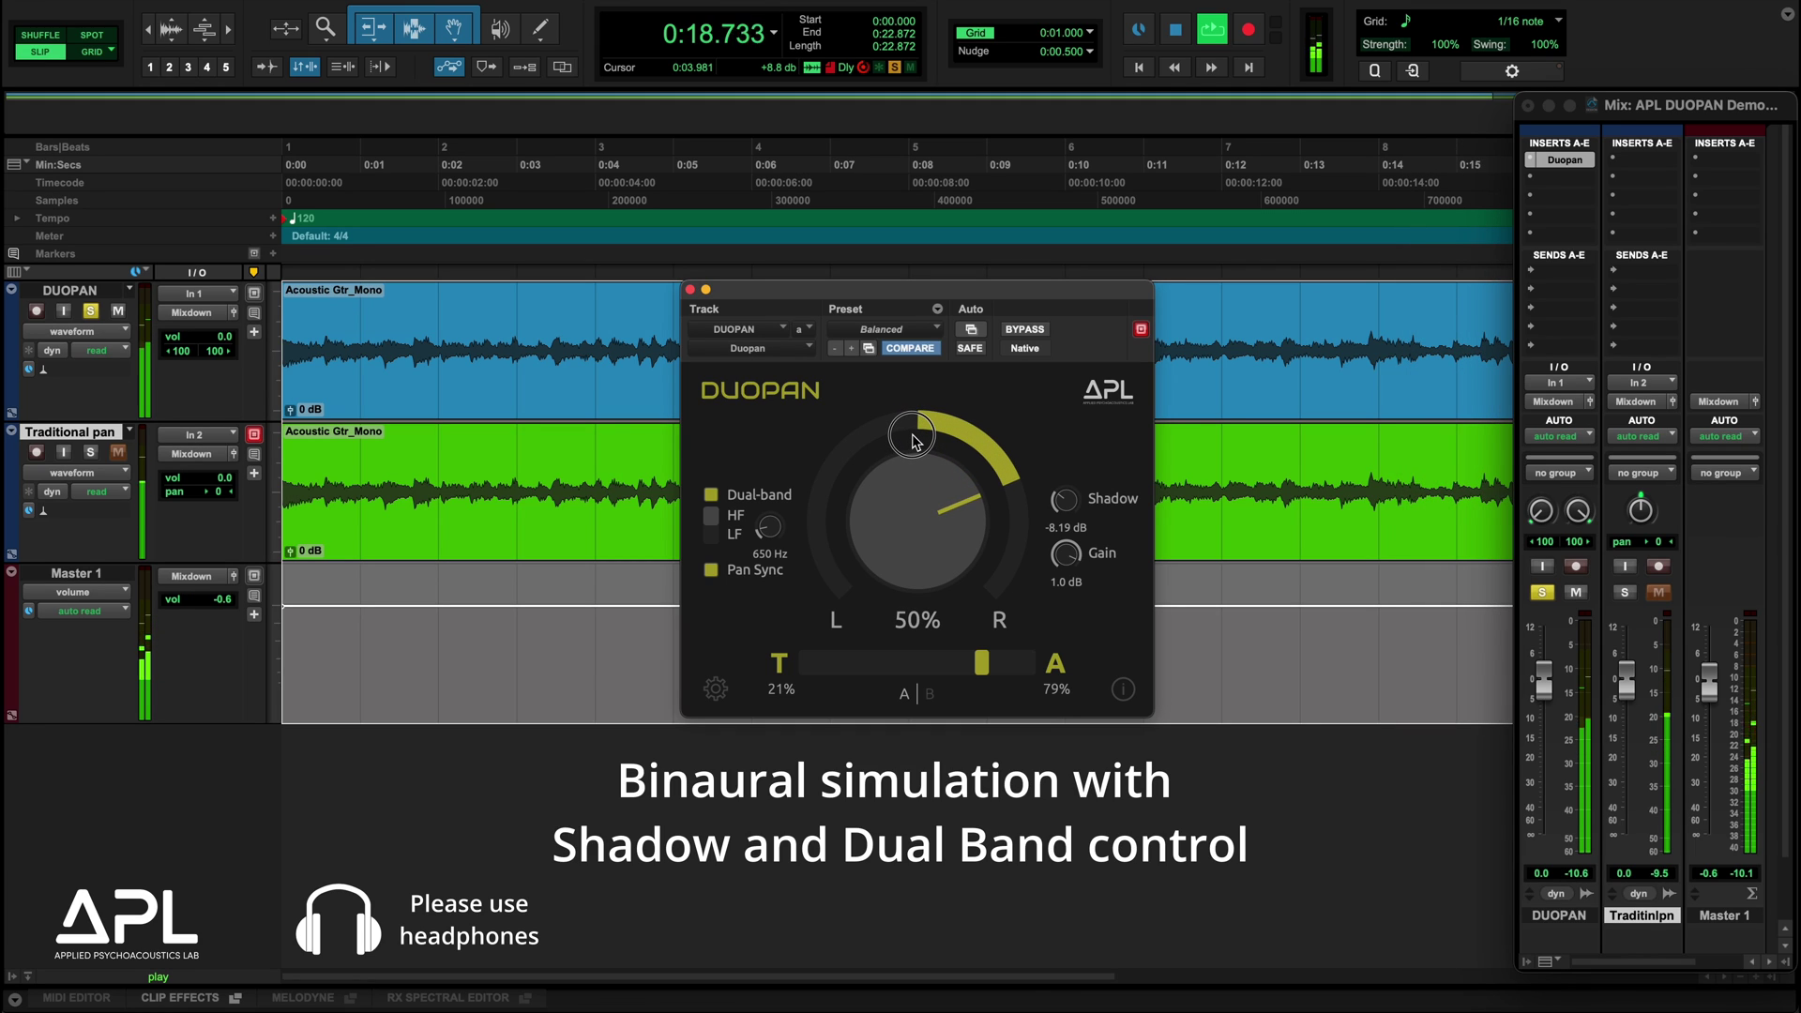
left_click_drag(914, 439, 912, 447)
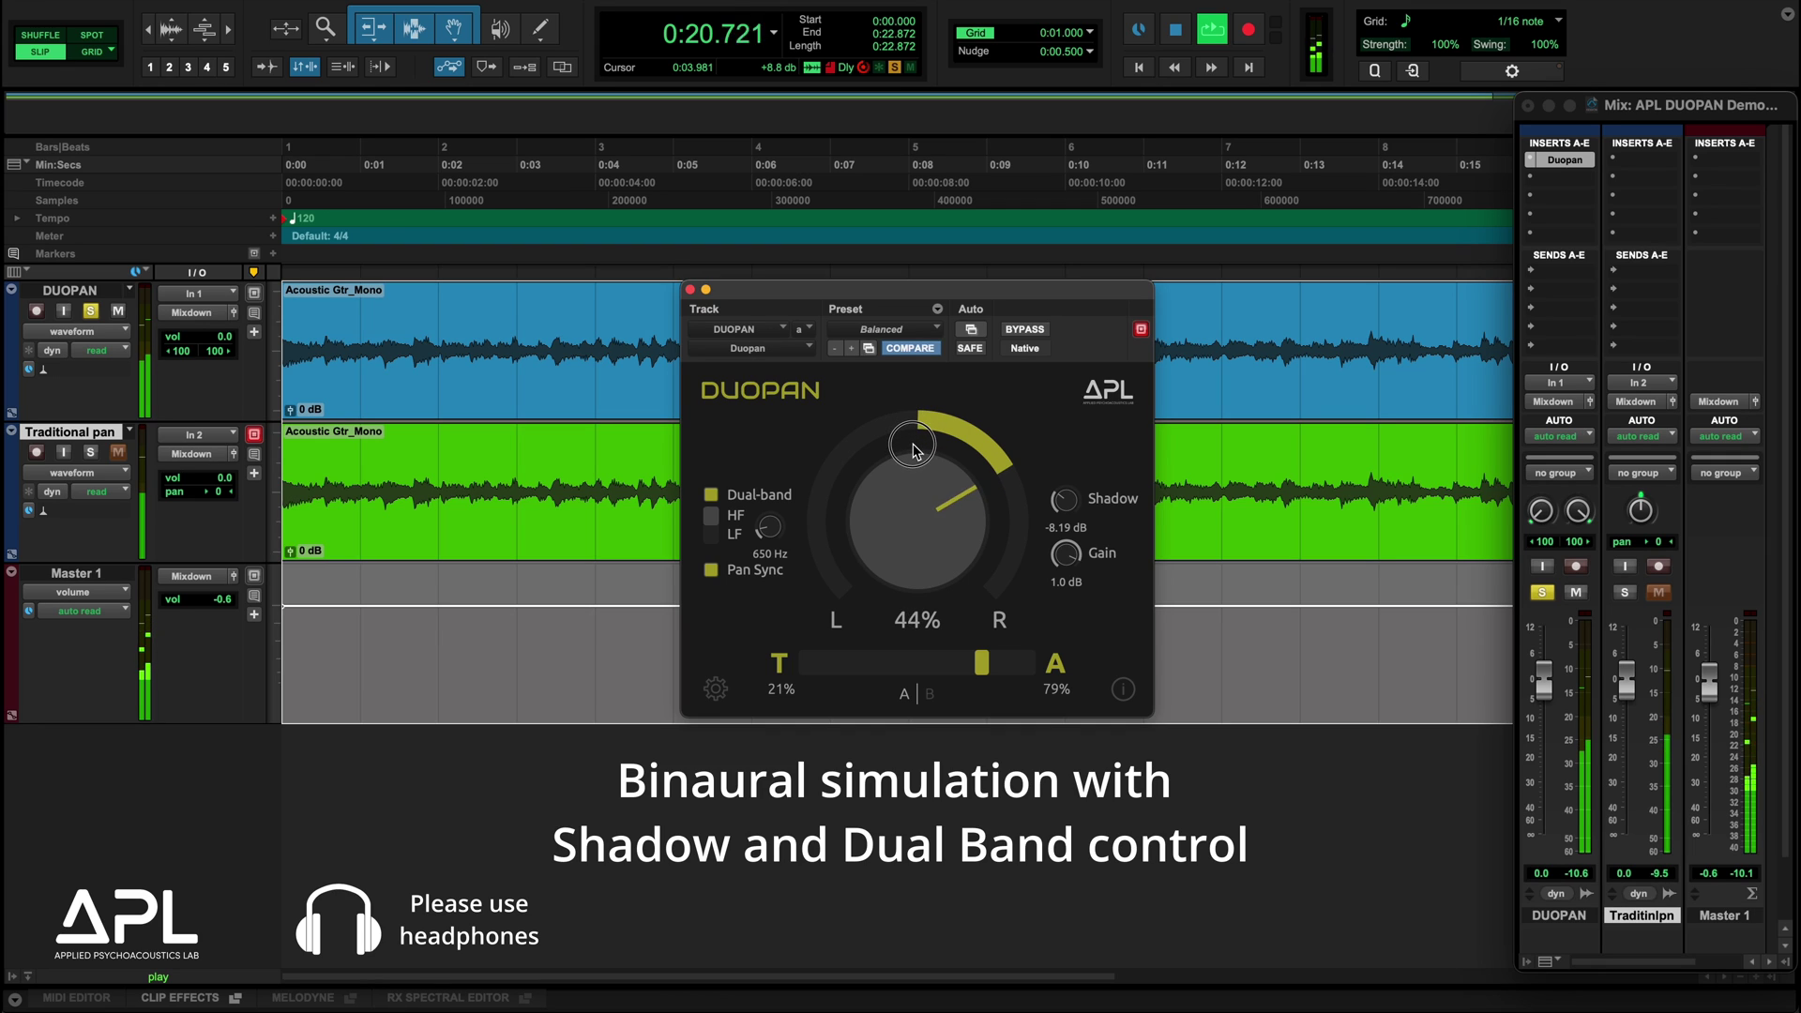
left_click_drag(917, 388, 936, 458)
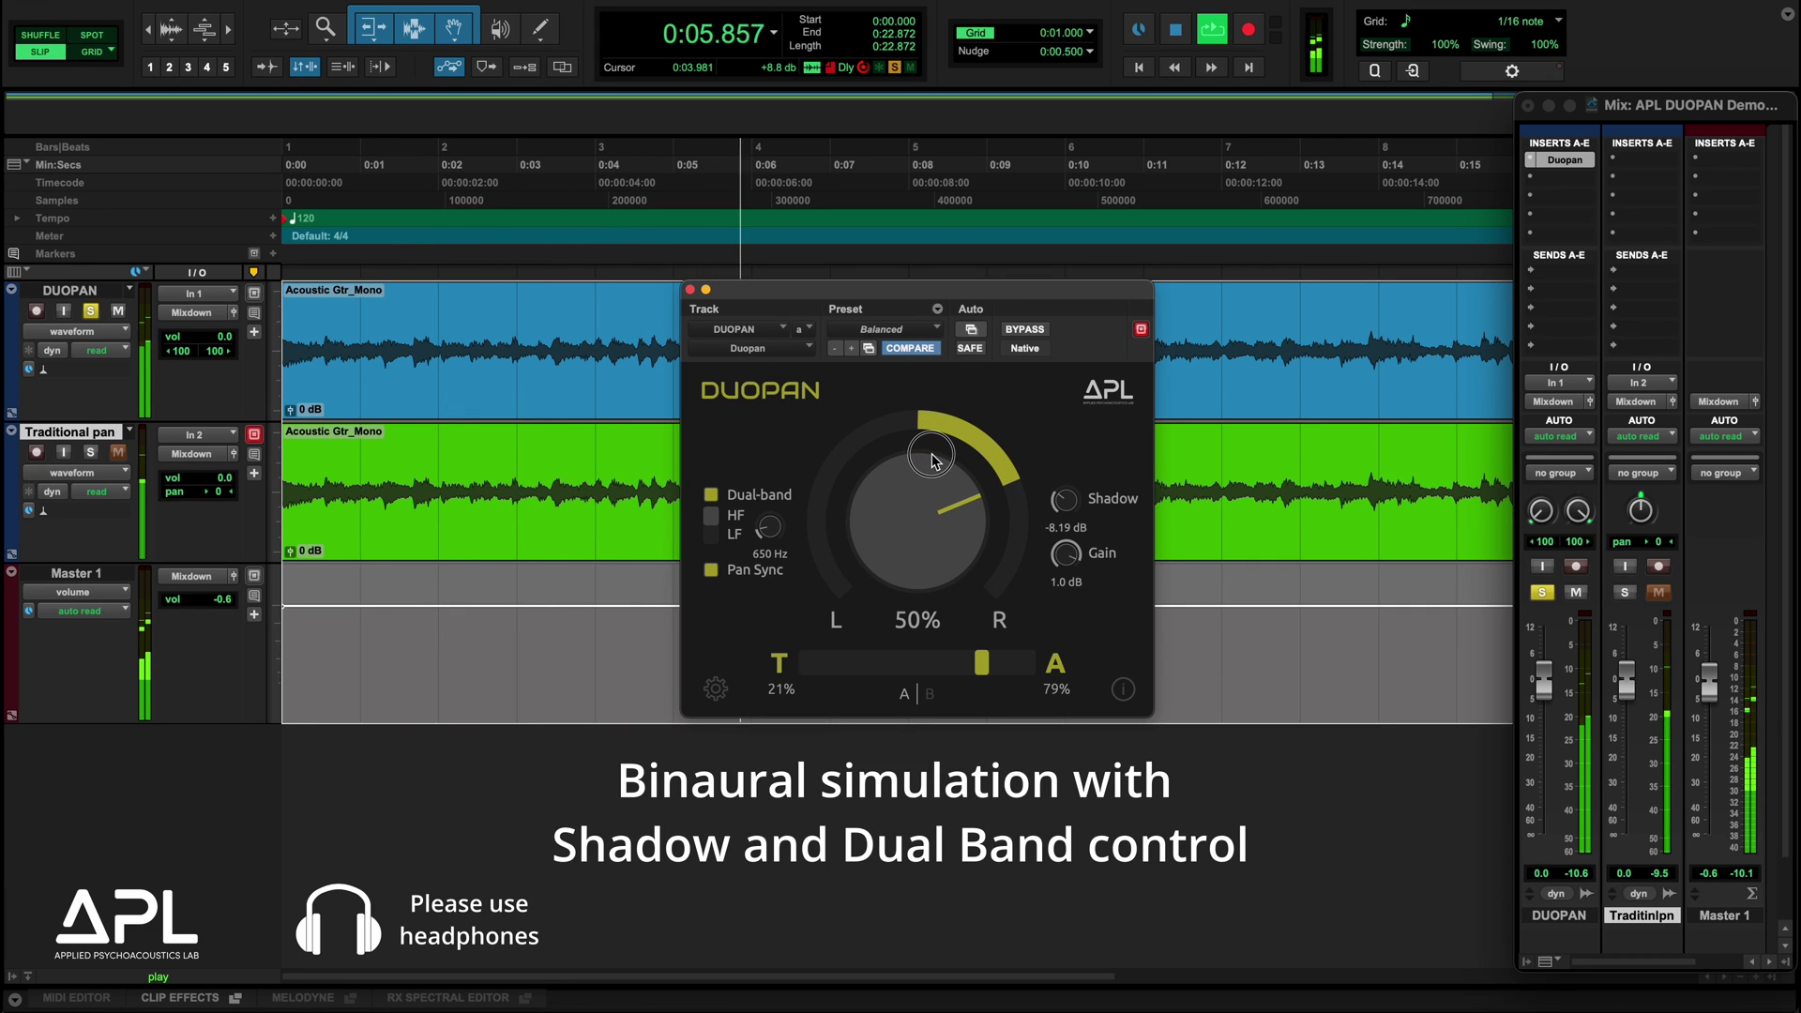
Step: Solo the Traditional pan track, pan it to 51 right, and compare it with DUOPAN by alternating solos
left_click(1626, 592)
left_click_drag(1642, 521, 1651, 481)
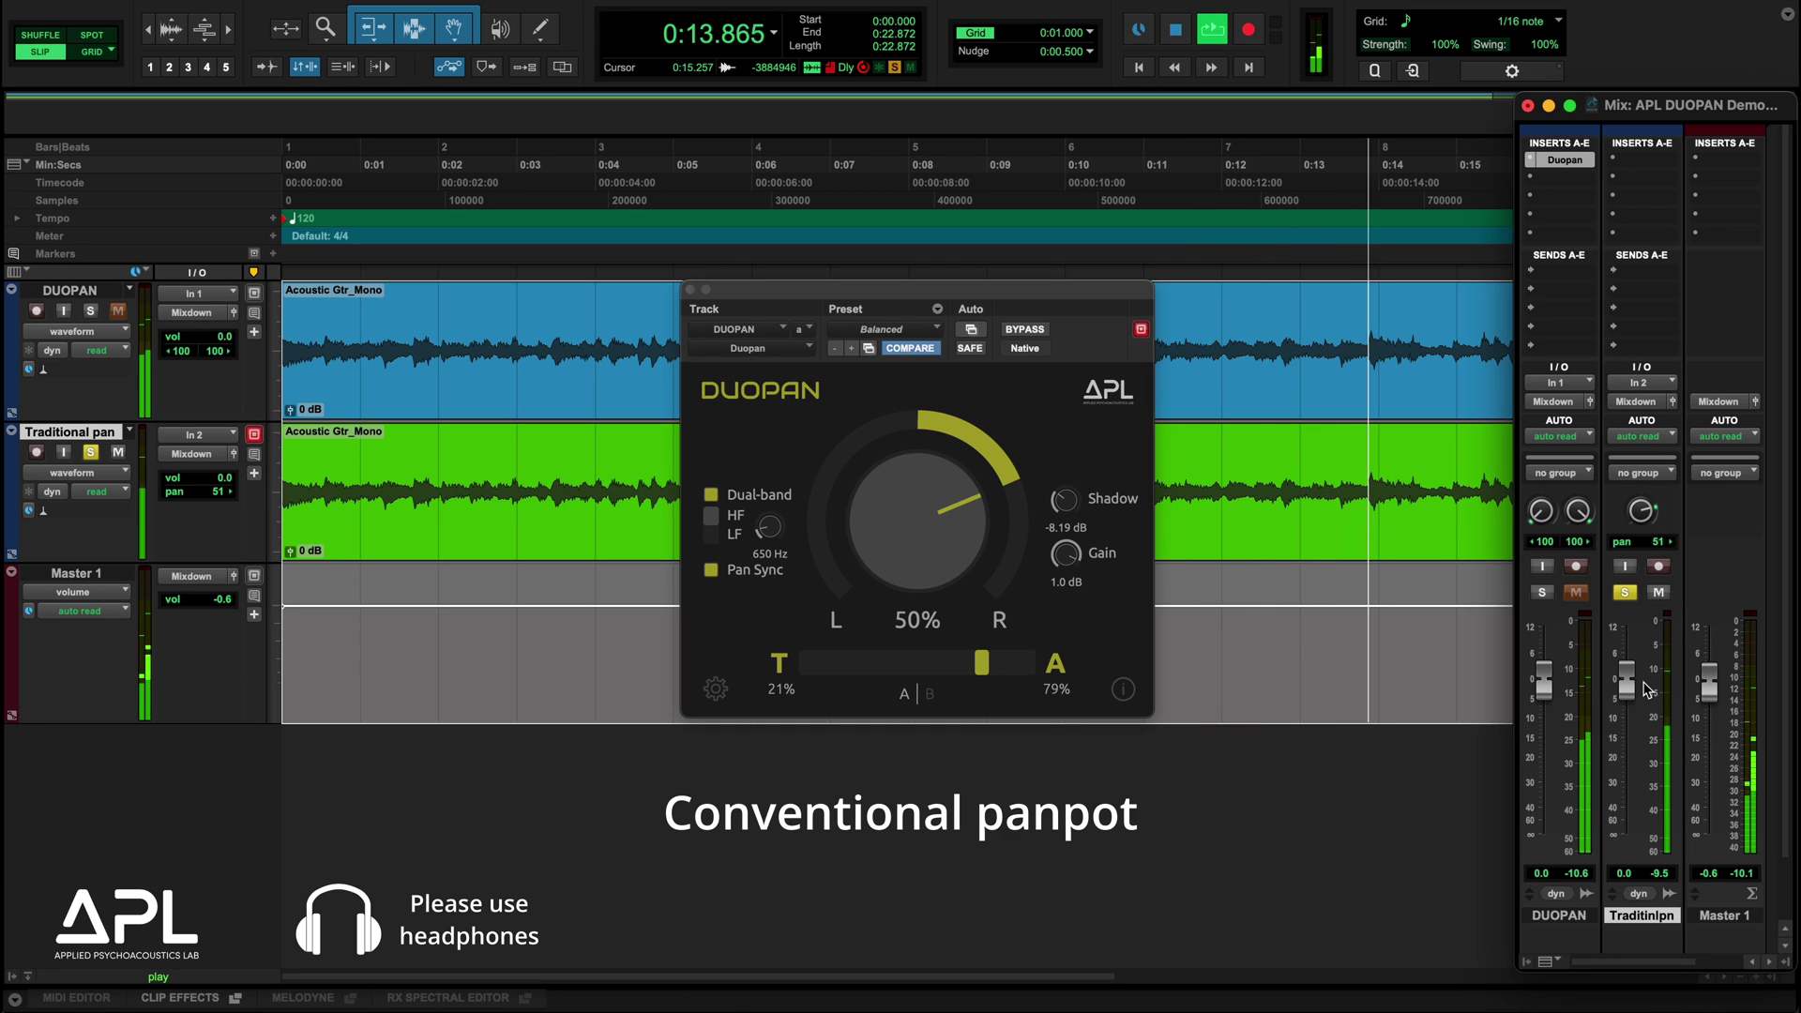
left_click(1541, 593)
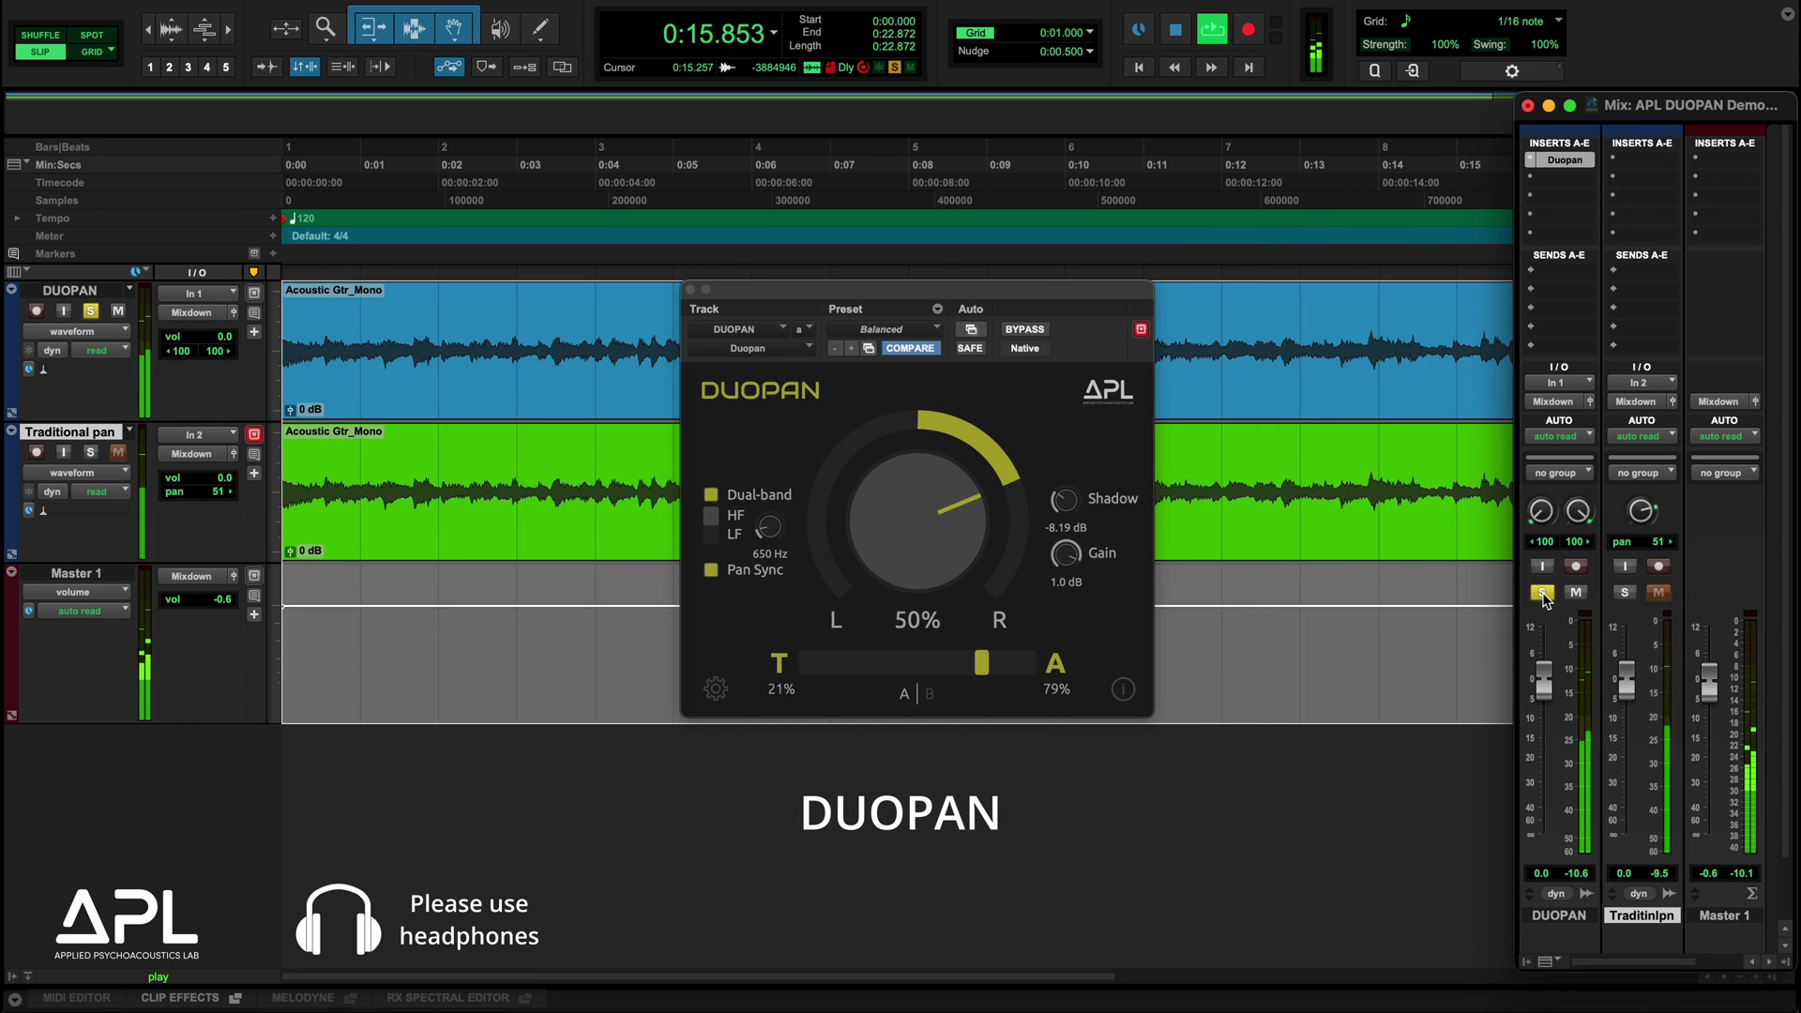
left_click(1625, 593)
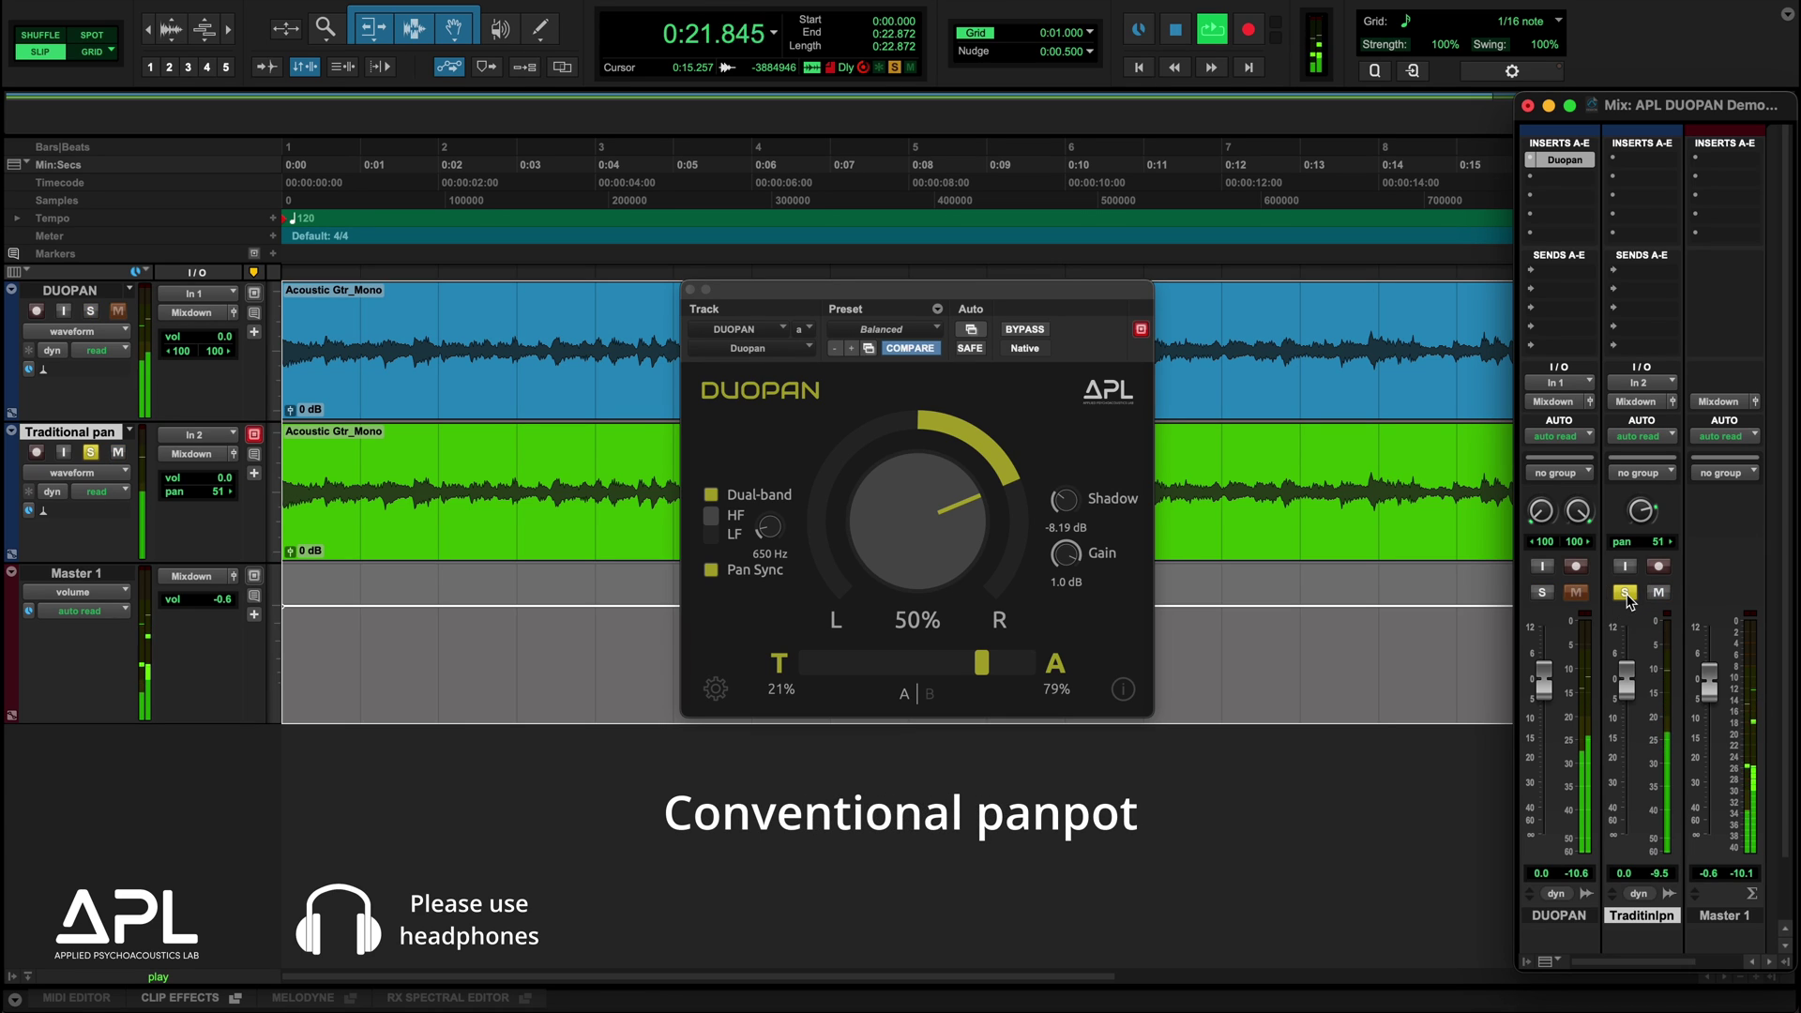
left_click(1544, 593)
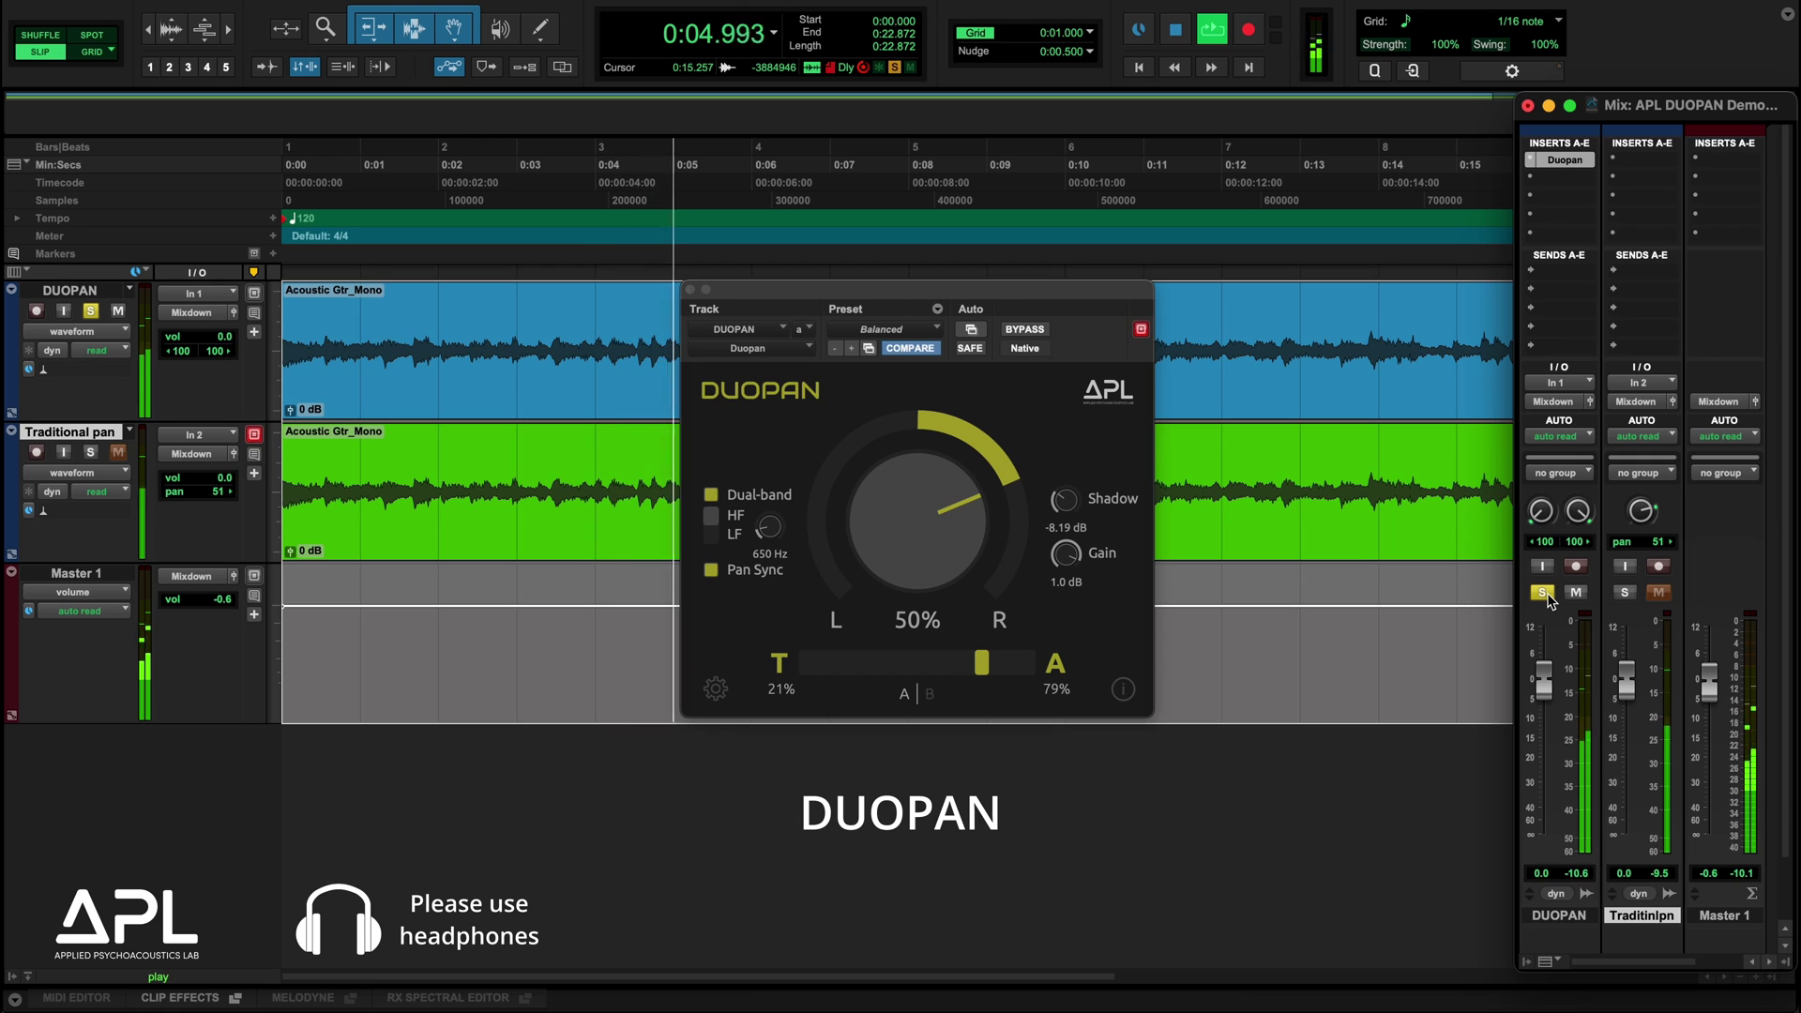
Step: Pan the Traditional pan track to 100 right, set DUOPAN's pan to 100% right, and solo DUOPAN
left_click(1626, 593)
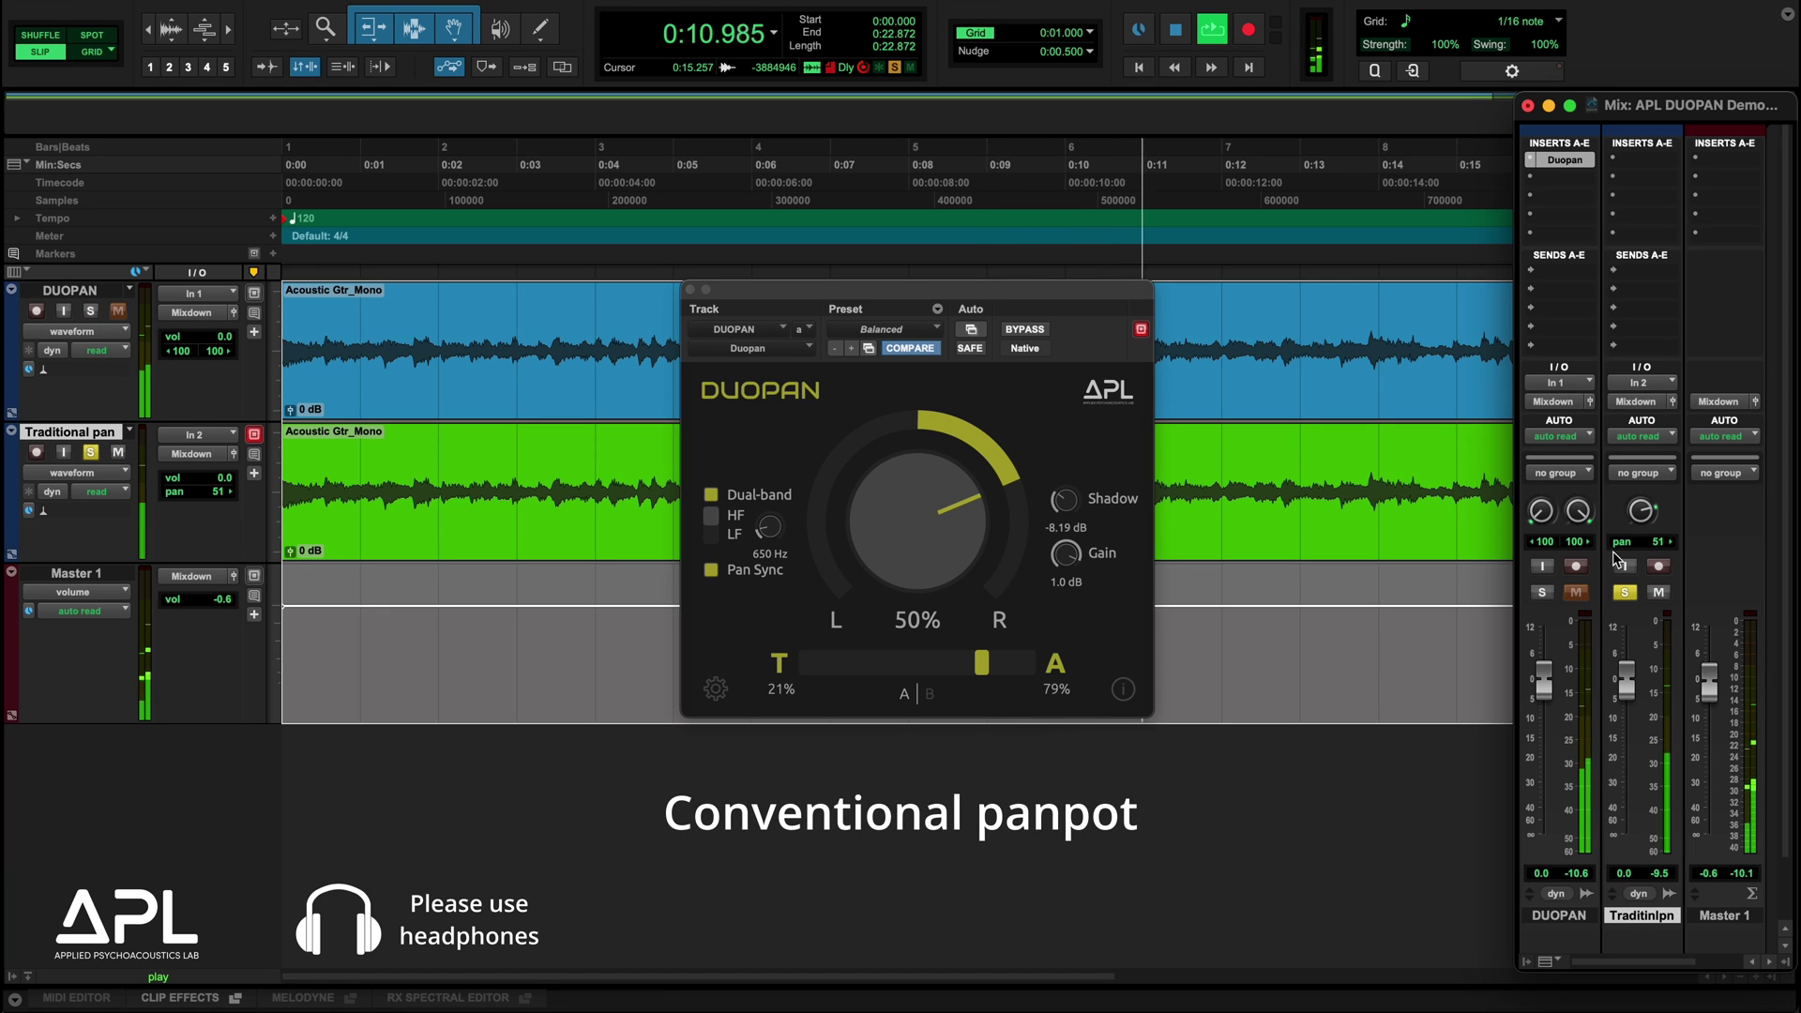
left_click_drag(1640, 513, 1639, 417)
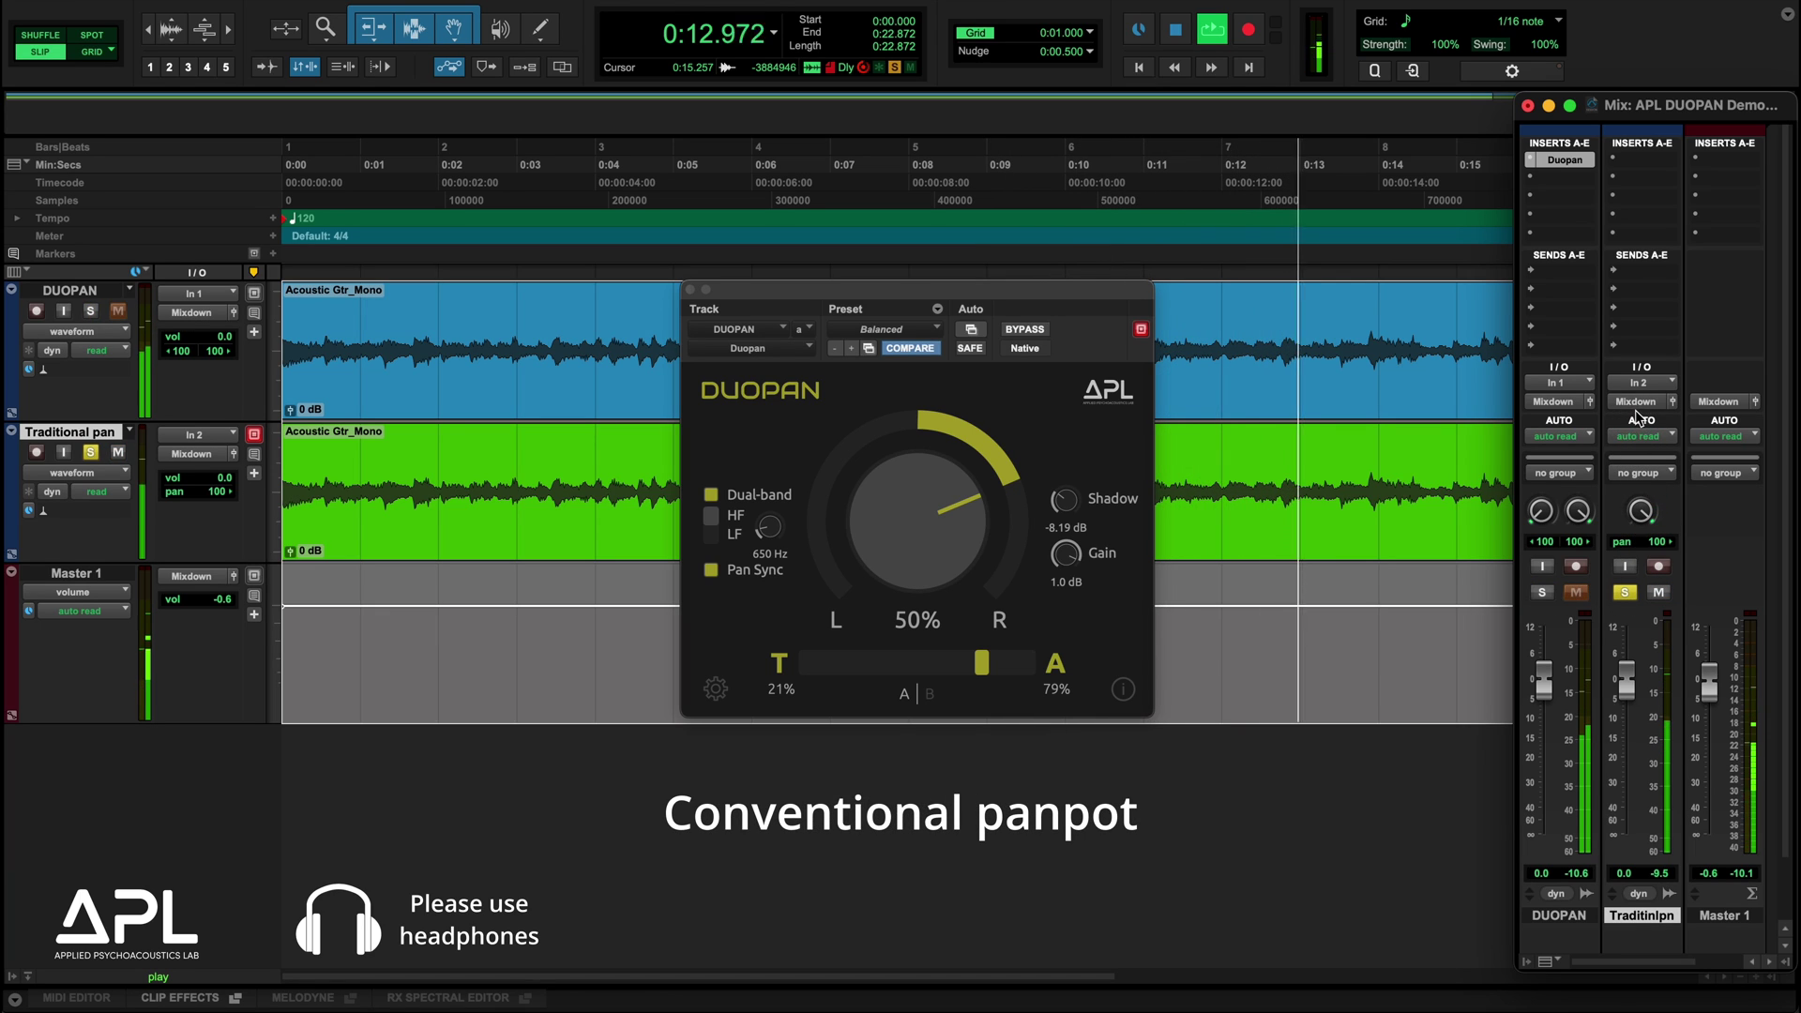
left_click_drag(943, 511, 946, 484)
left_click(1543, 593)
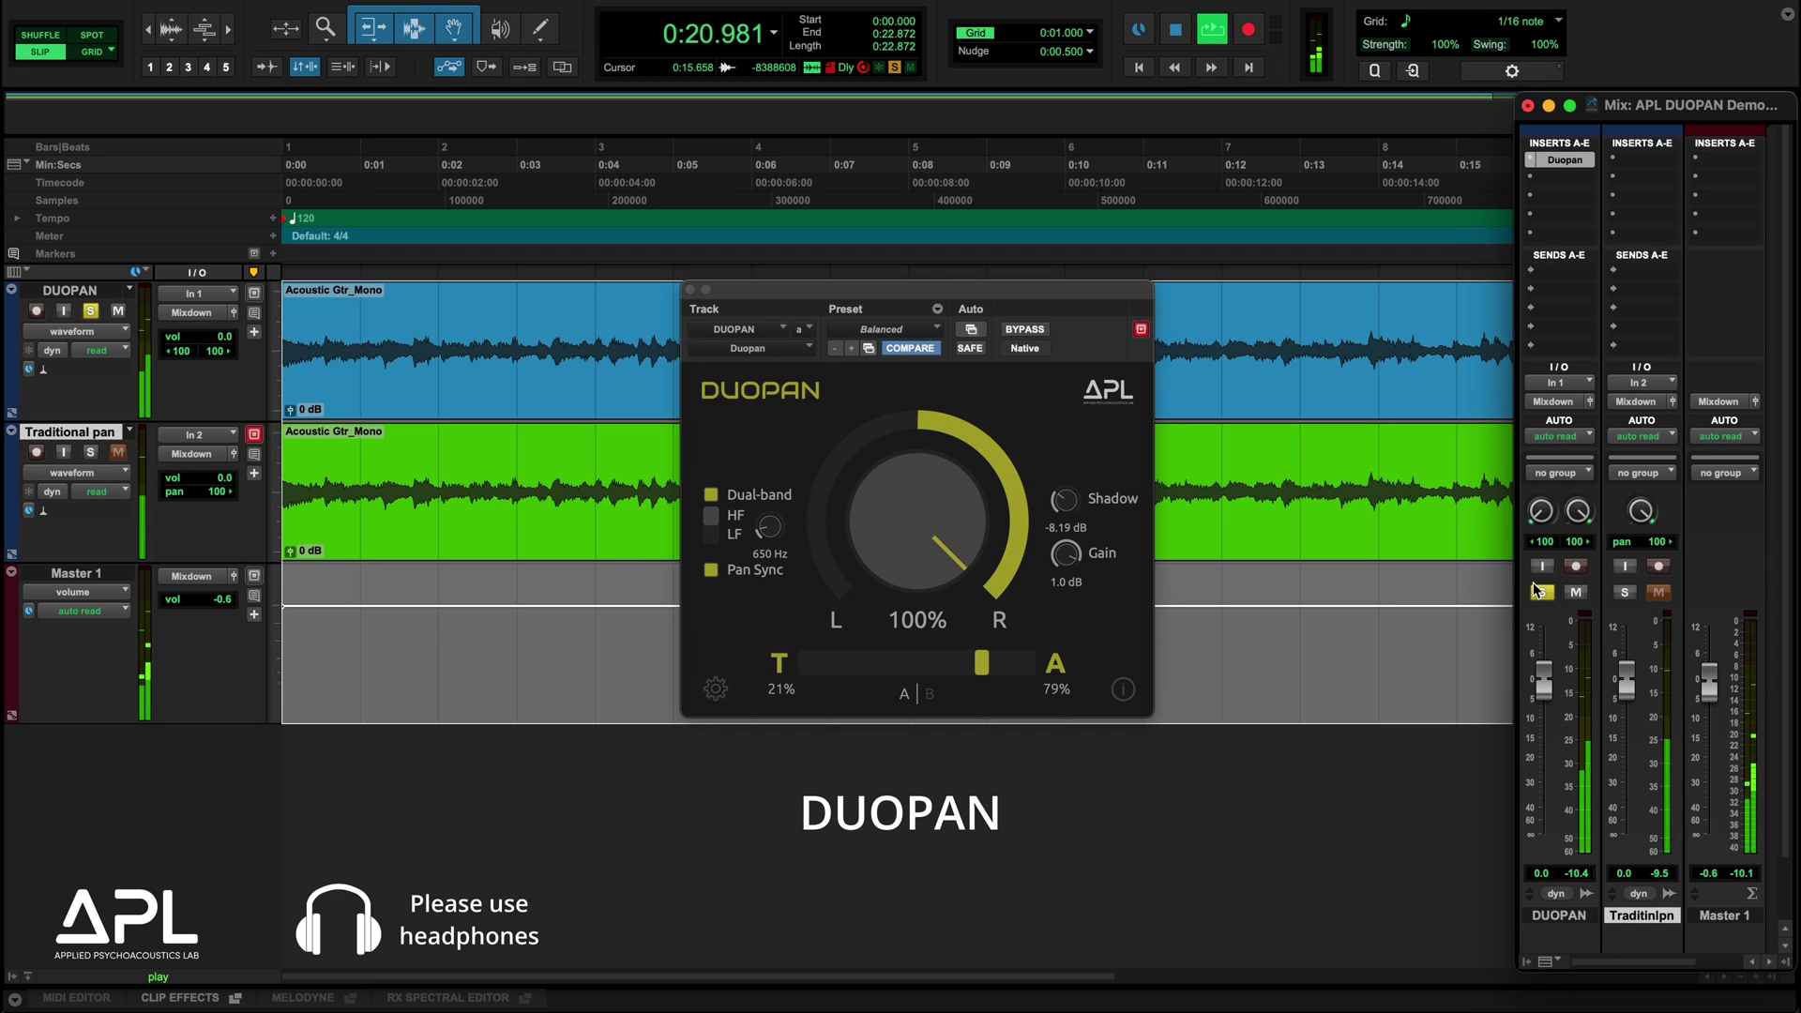
Step: Compare DUOPAN at a 30/70 Time/Amplitude ratio with the Traditional pan track, and sweep DUOPAN's pan from hard right toward the left
left_click_drag(982, 654, 961, 659)
left_click(1625, 592)
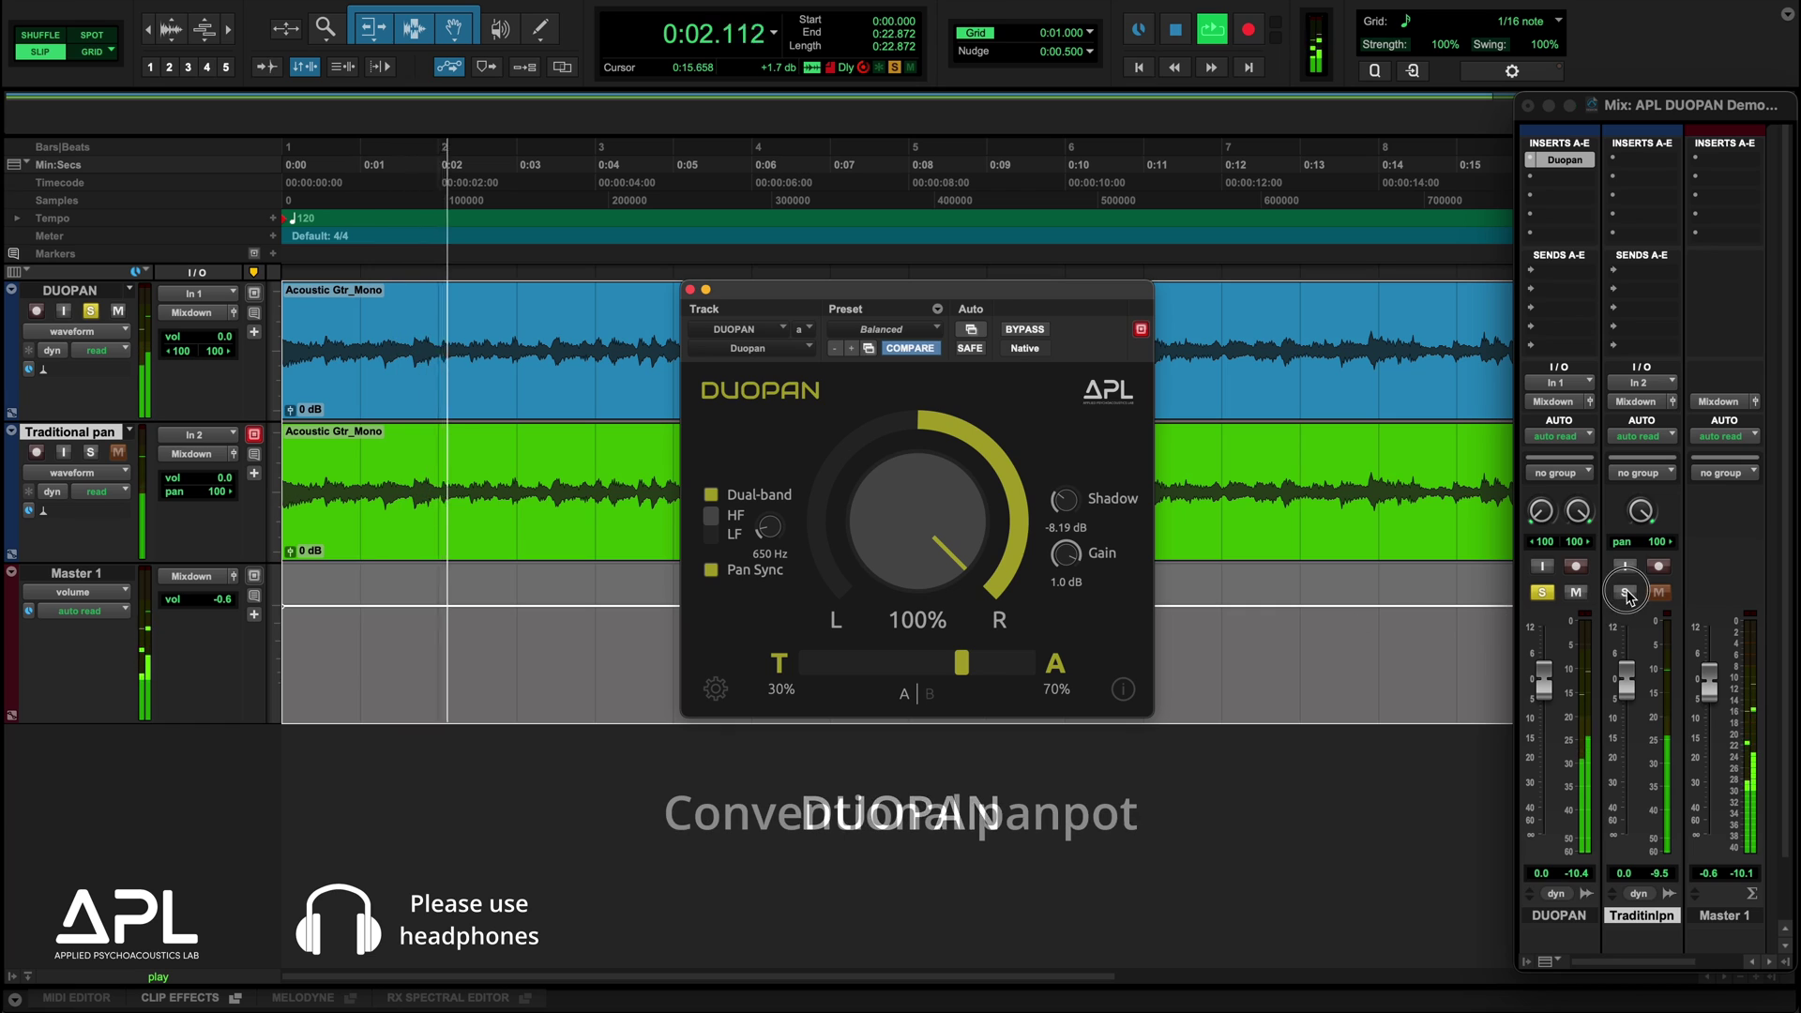
left_click(1542, 594)
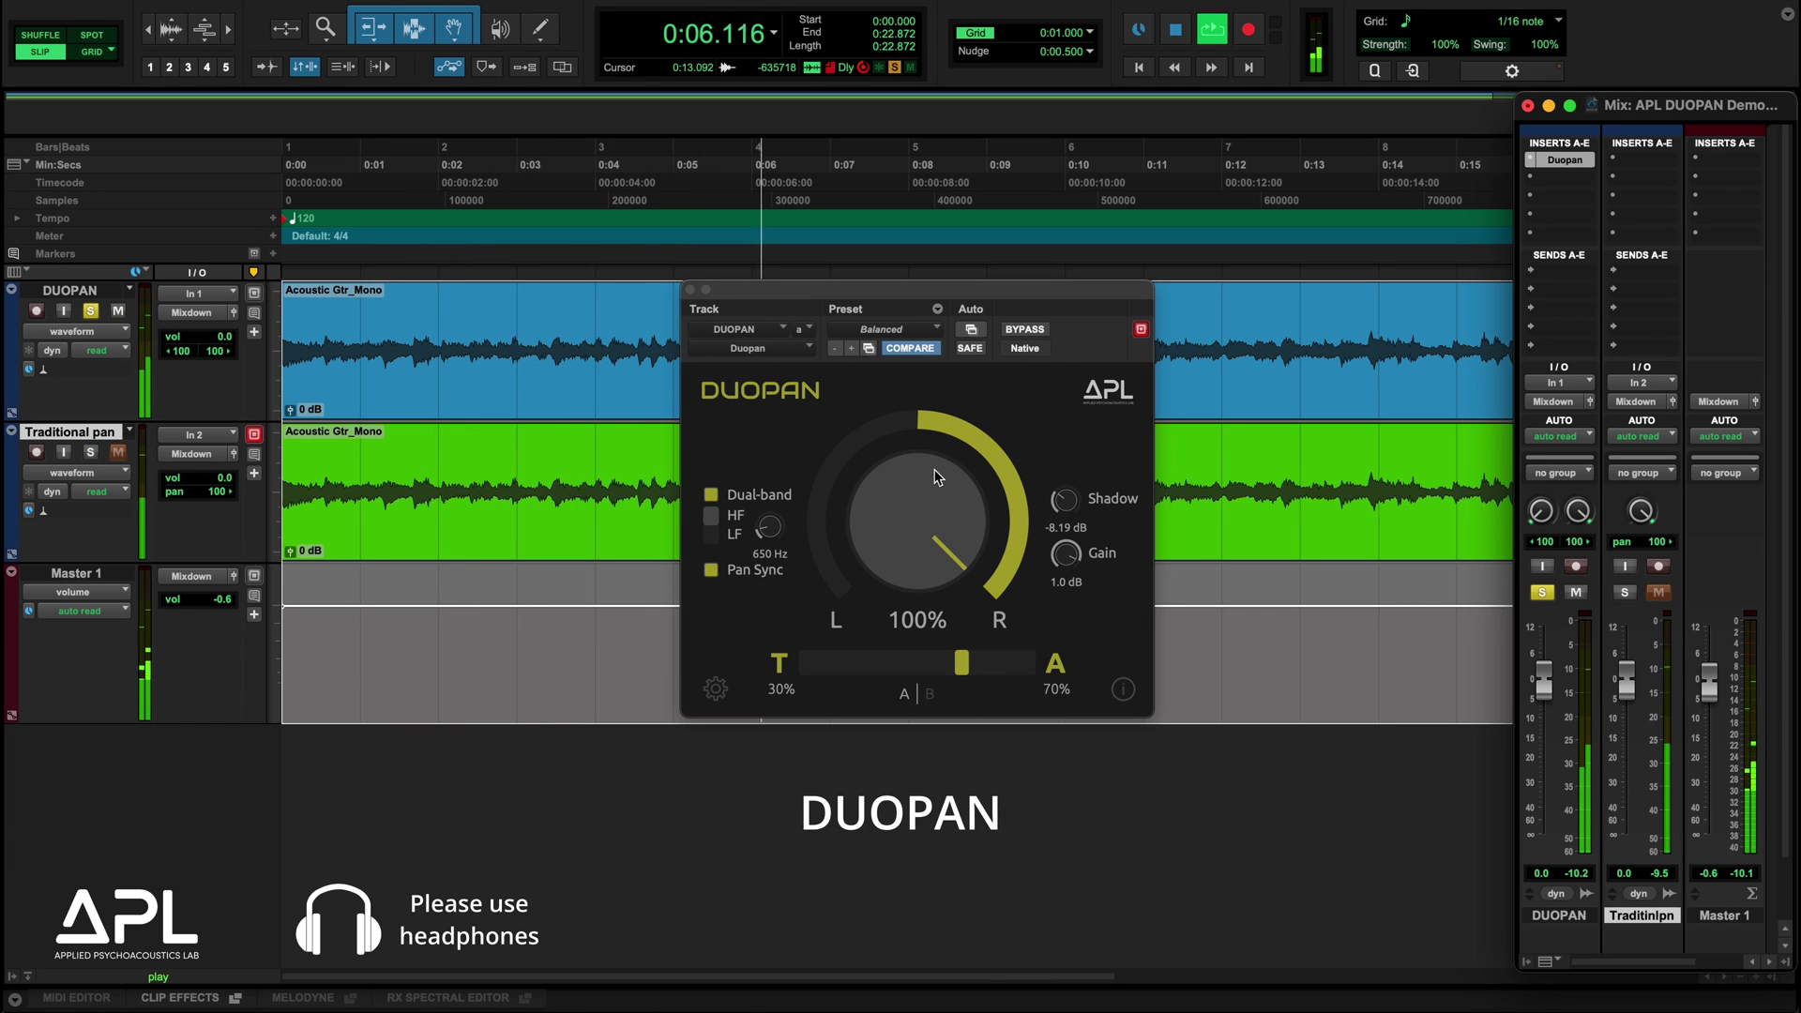
left_click_drag(935, 477, 1013, 772)
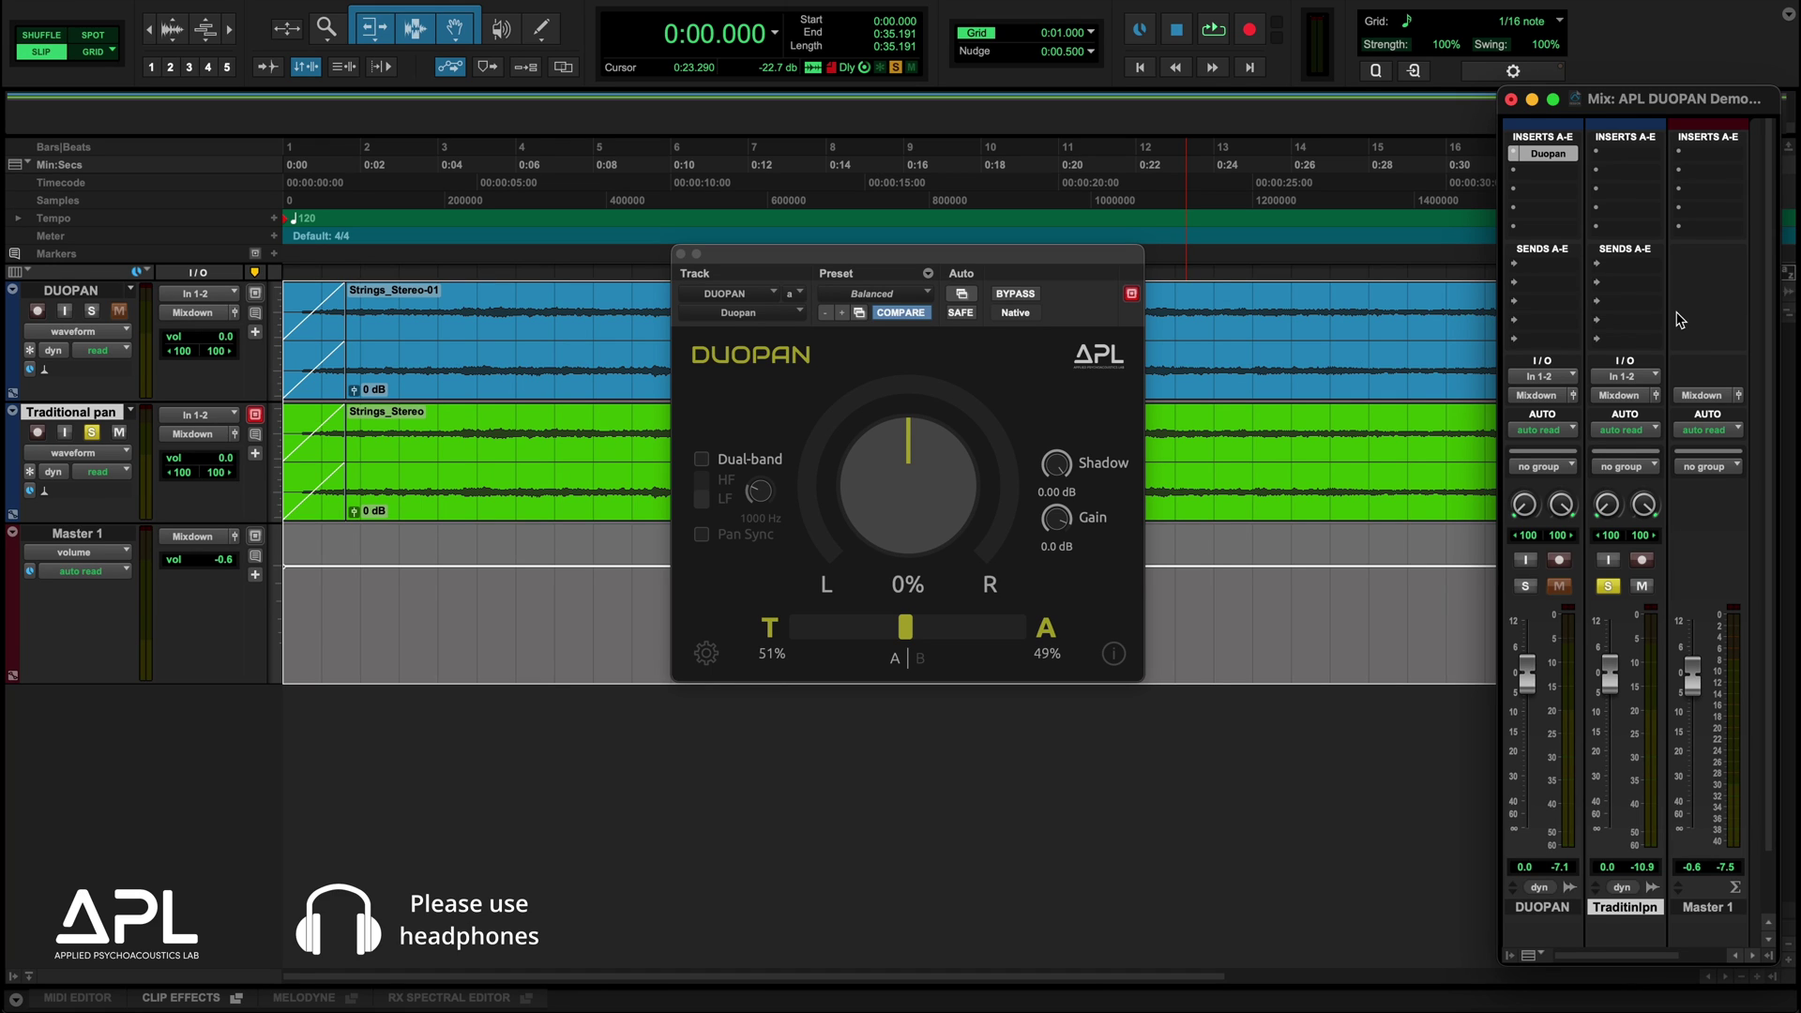
Step: Play the stereo strings on the Traditional pan track and move its left-channel pan to 69 right
key("space")
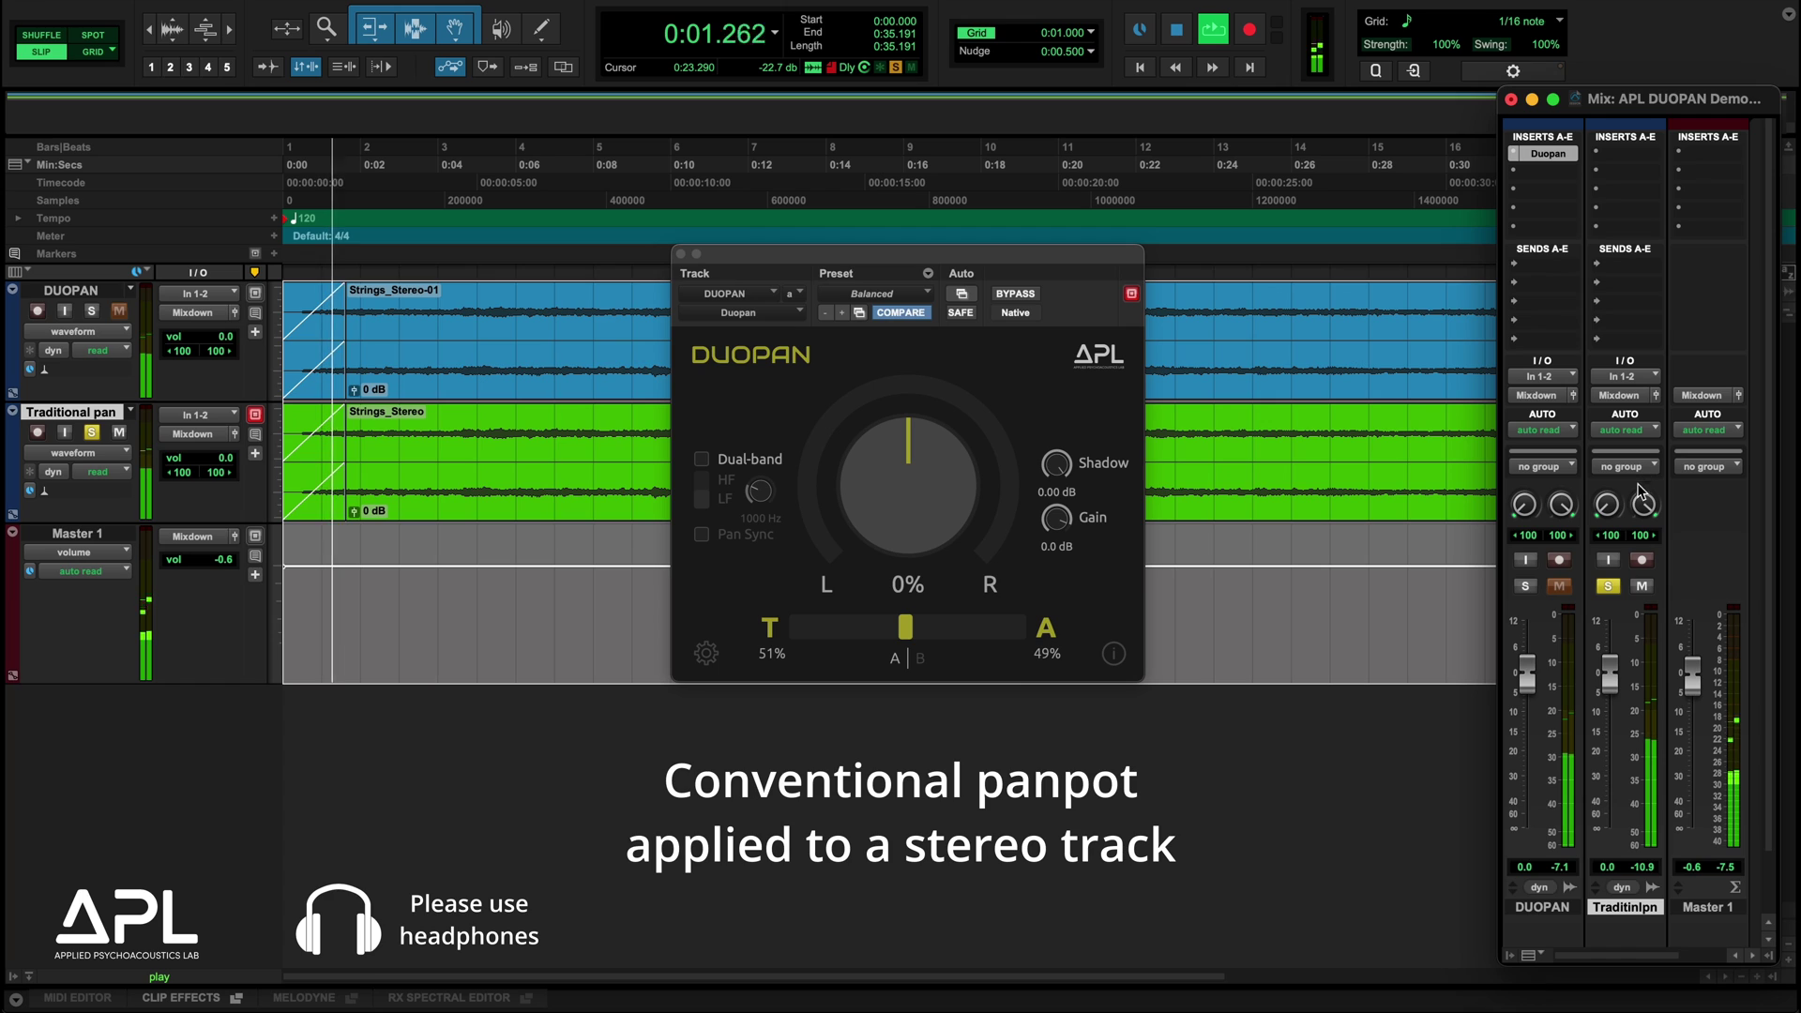
left_click_drag(1606, 505, 1634, 403)
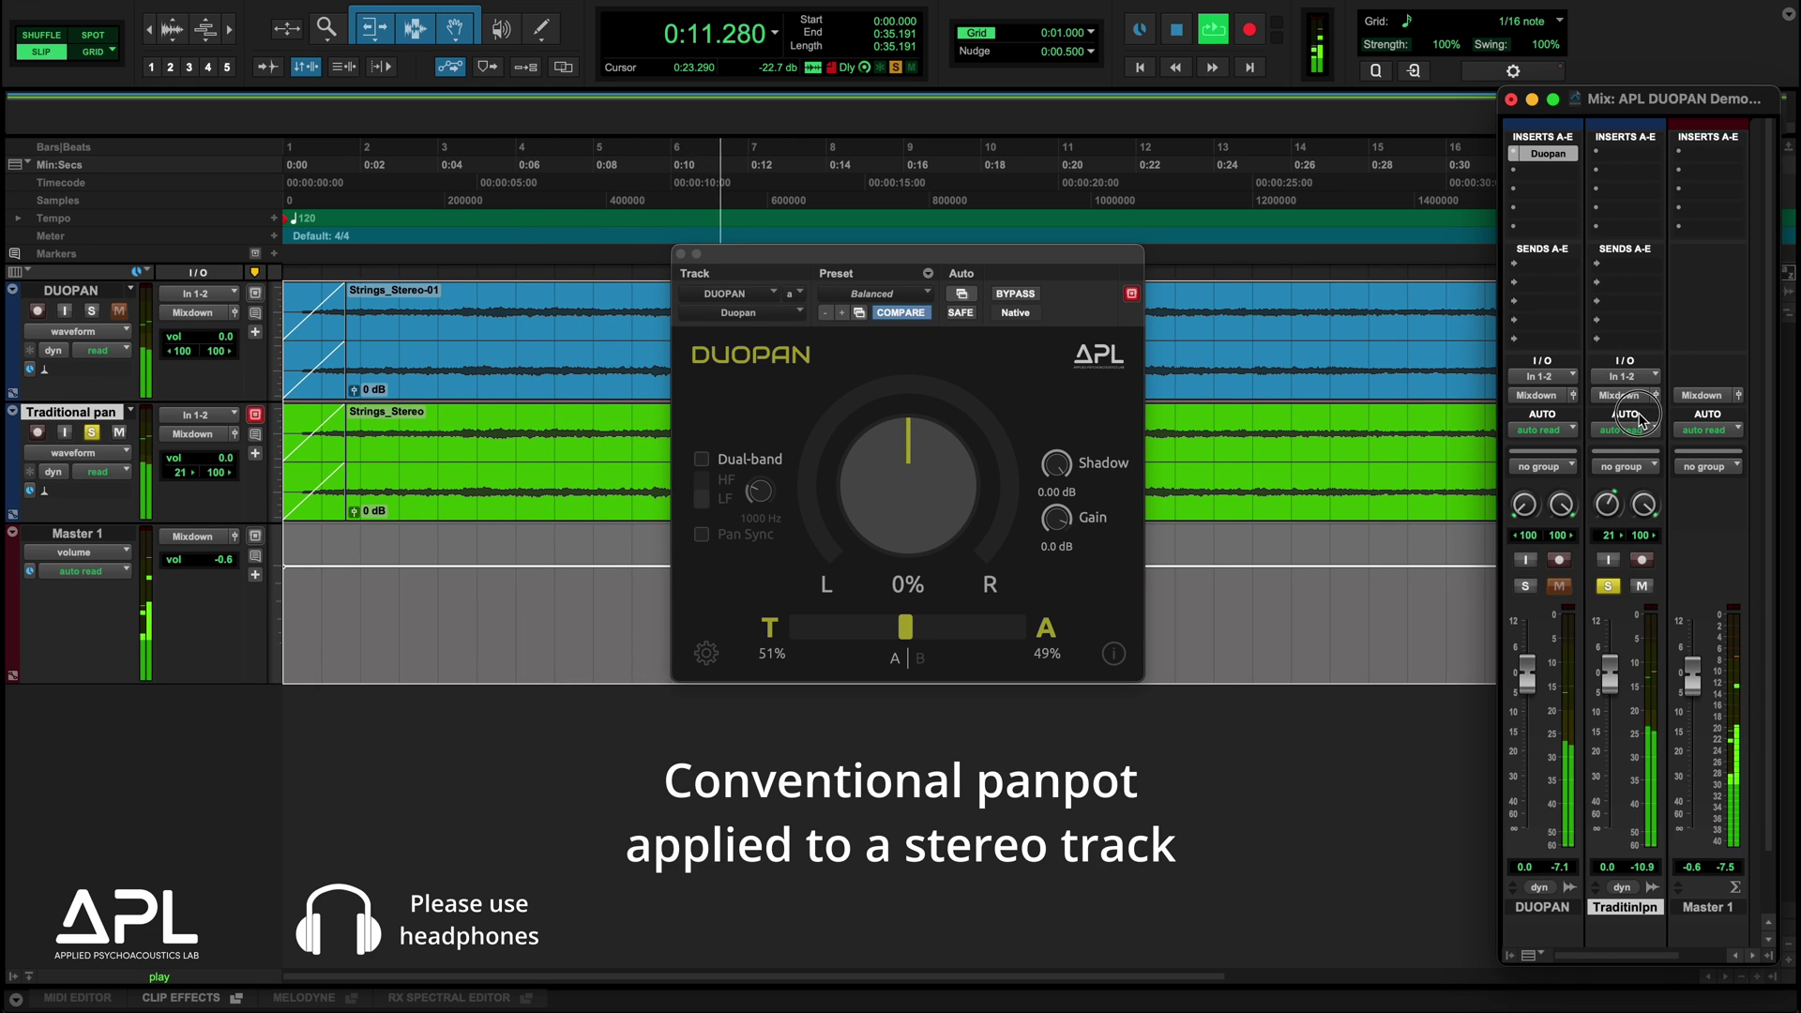
left_click_drag(1639, 429, 1636, 377)
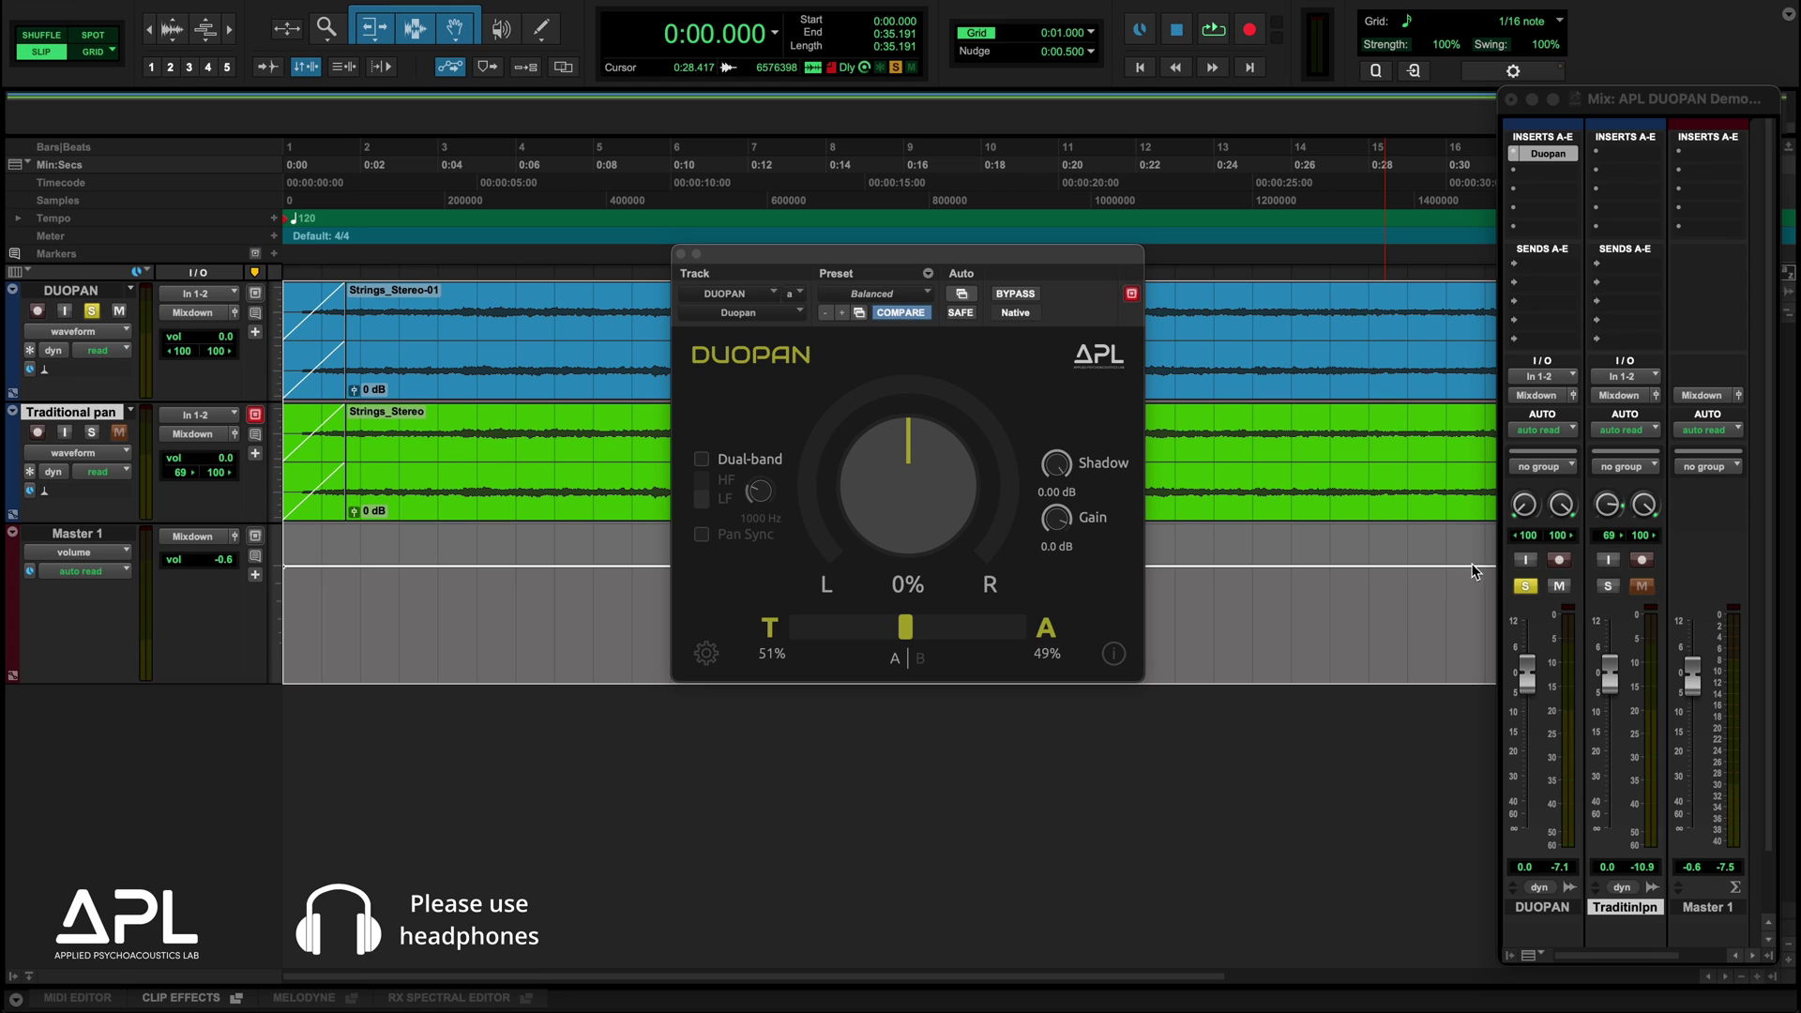
Step: Play the stereo strings through DUOPAN, sweeping its pan to 98% left and back, and set the Time/Amplitude ratio to 90/10
left_click(1616, 113)
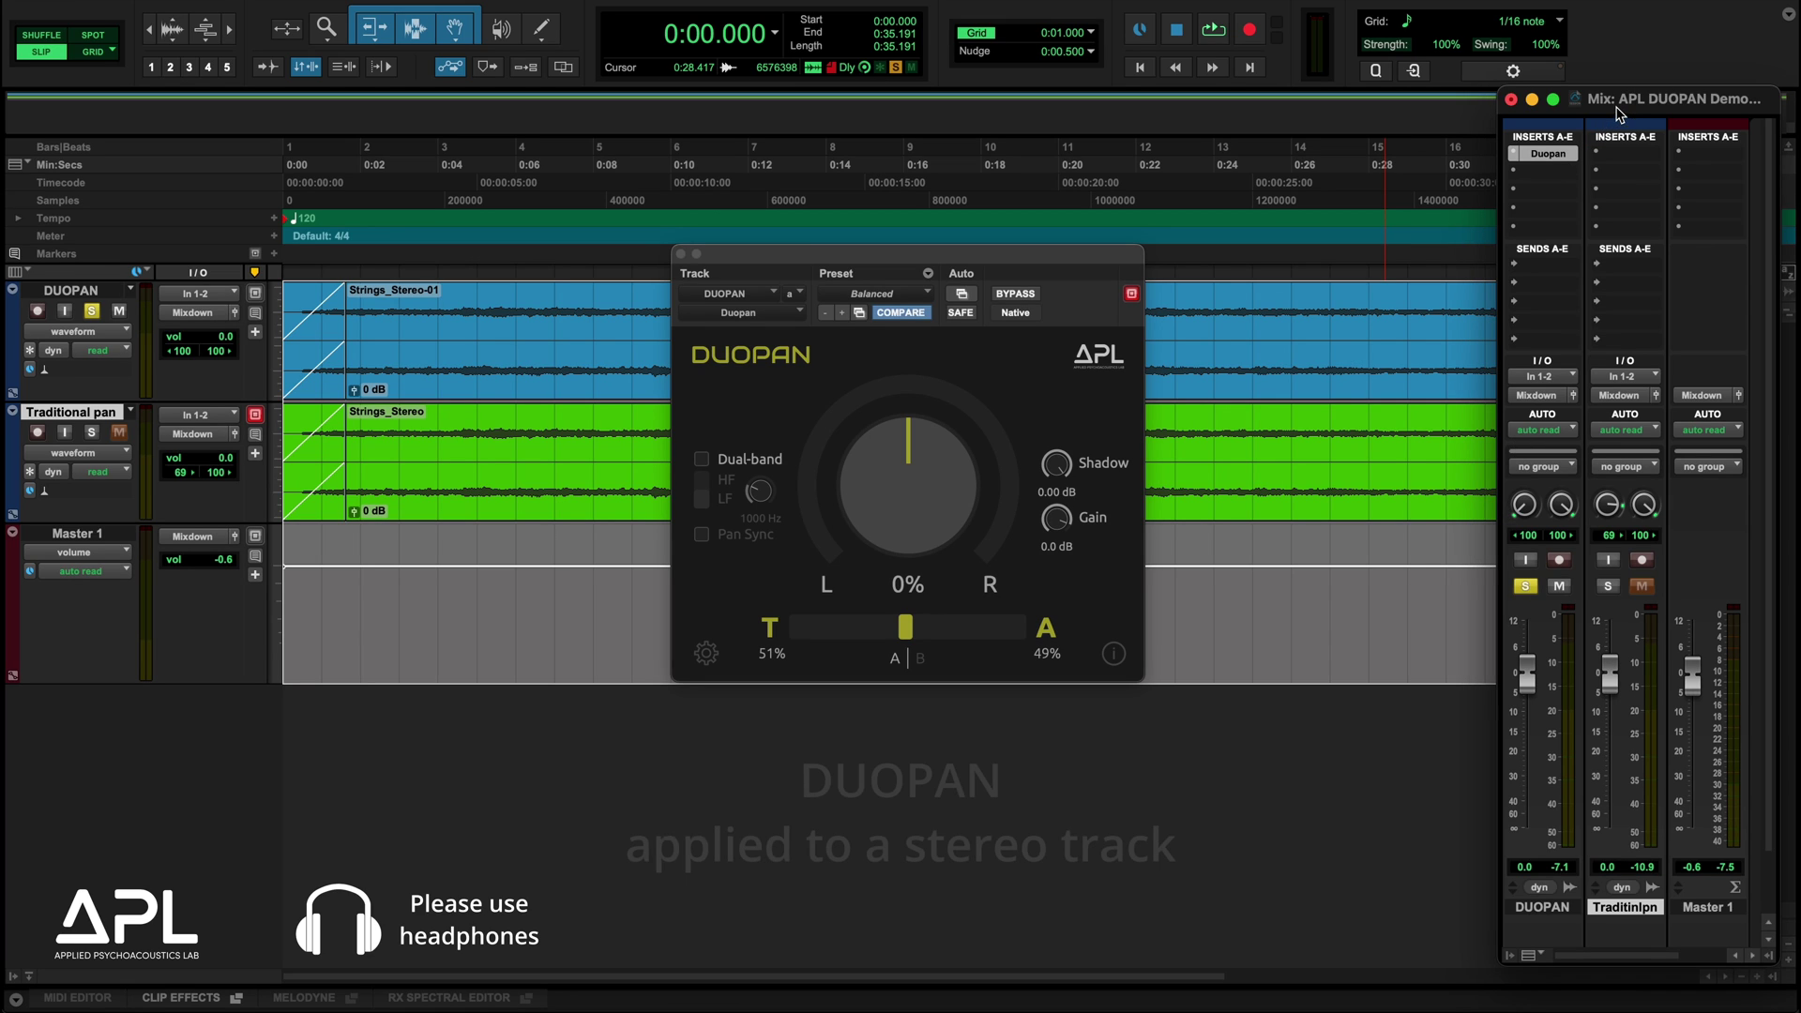
key("space")
left_click_drag(913, 476, 819, 624)
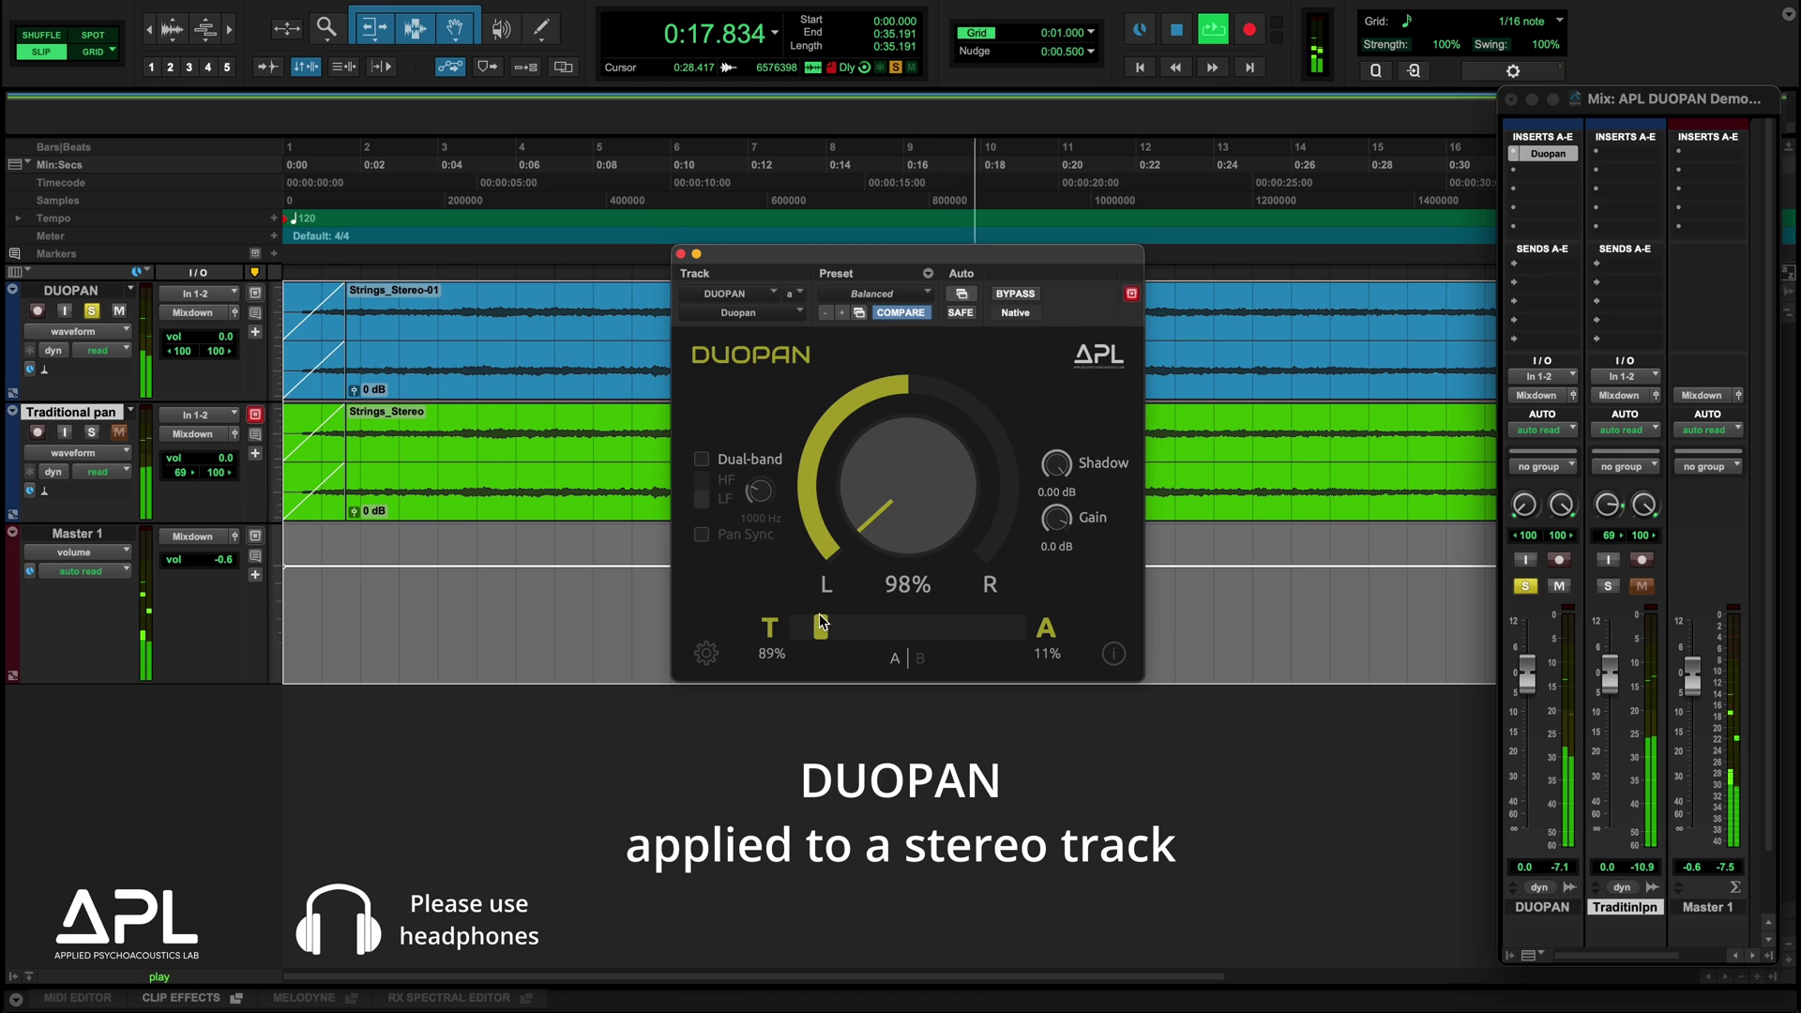
left_click_drag(830, 553, 900, 307)
key("space")
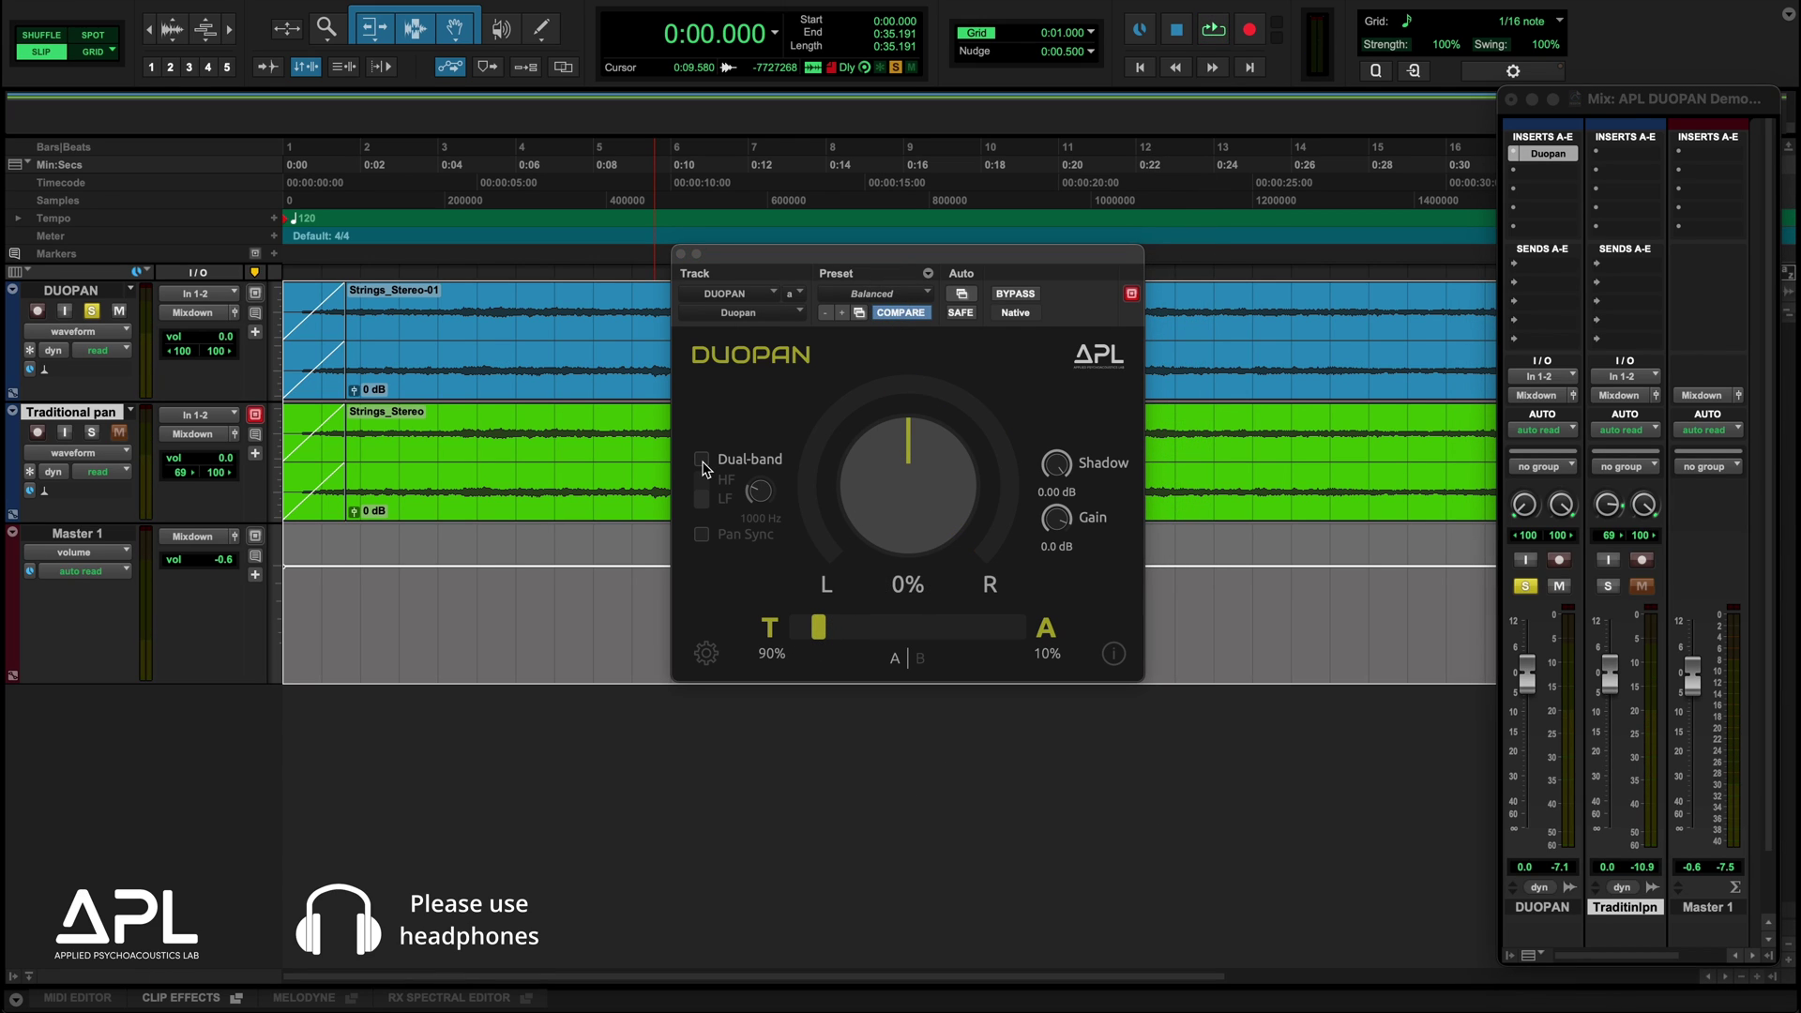
Step: Enable Dual-band, set the LF band's Time/Amplitude ratio to 82/18, and sweep its pan between 97% left and 88% right during playback
left_click(702, 460)
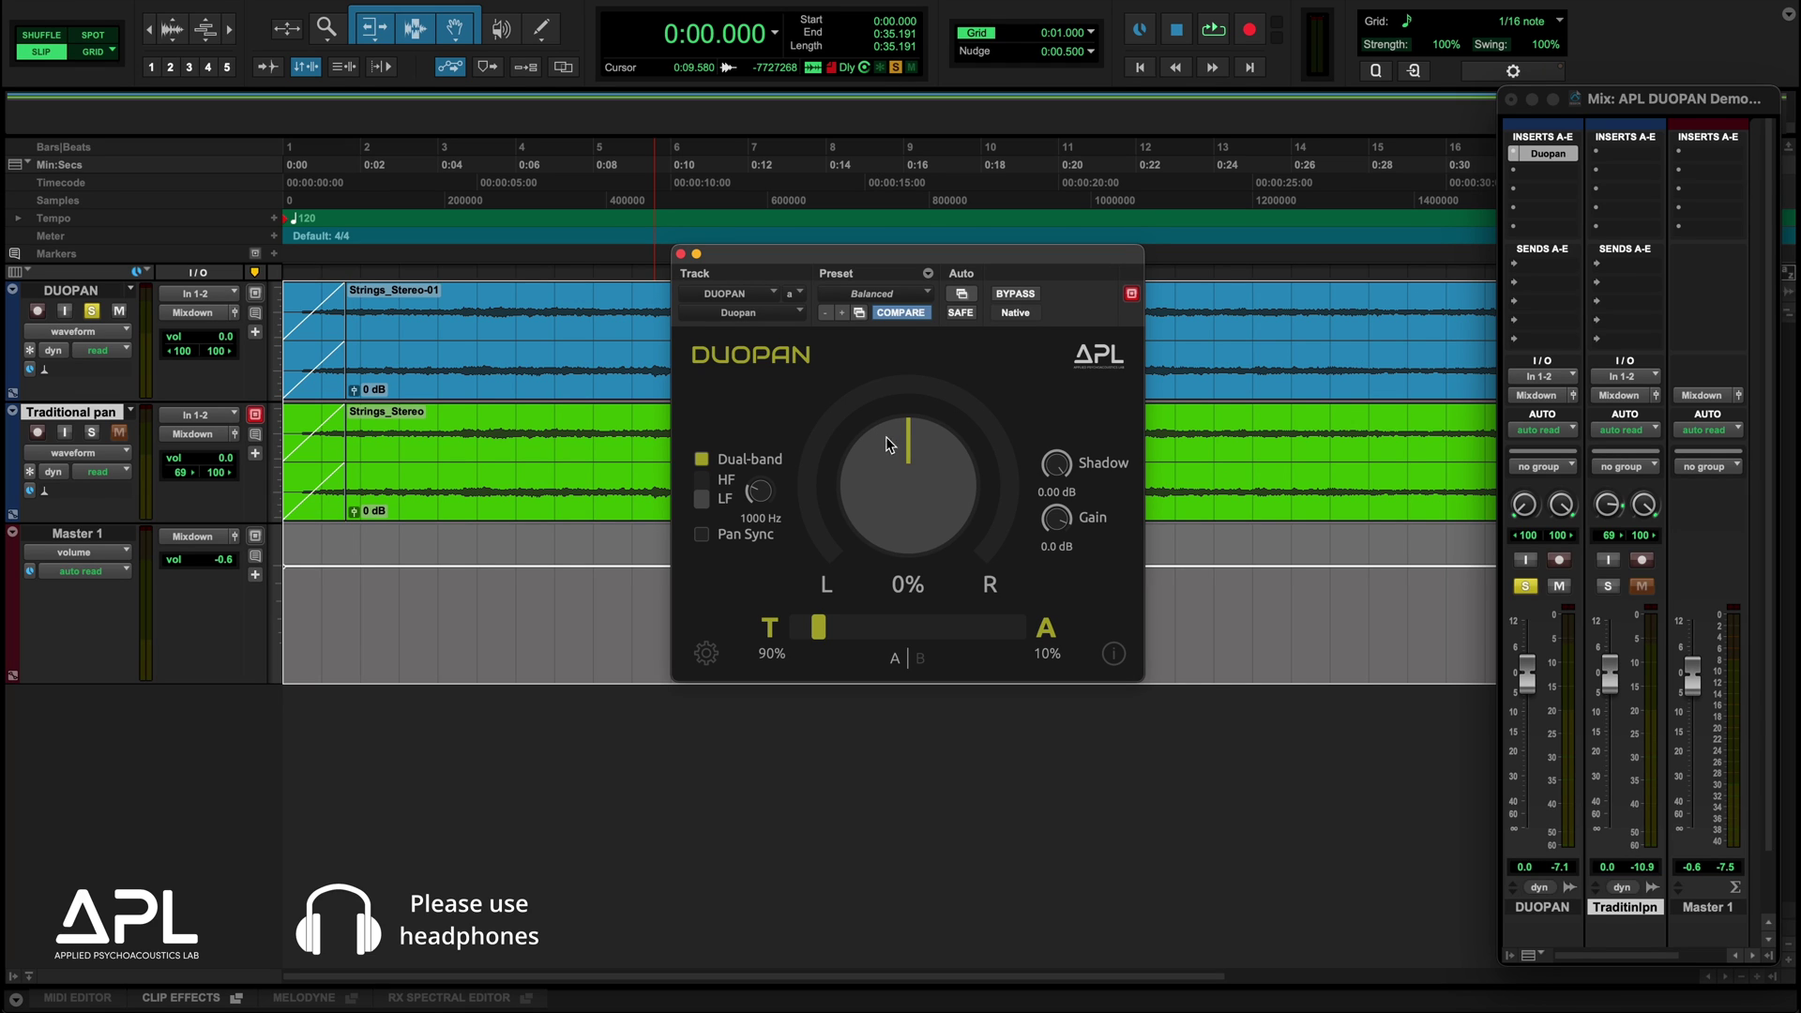
key("space")
left_click_drag(933, 472, 957, 643)
mouse_move(819, 628)
left_mouse_down()
mouse_move(931, 647)
mouse_move(834, 649)
left_mouse_up()
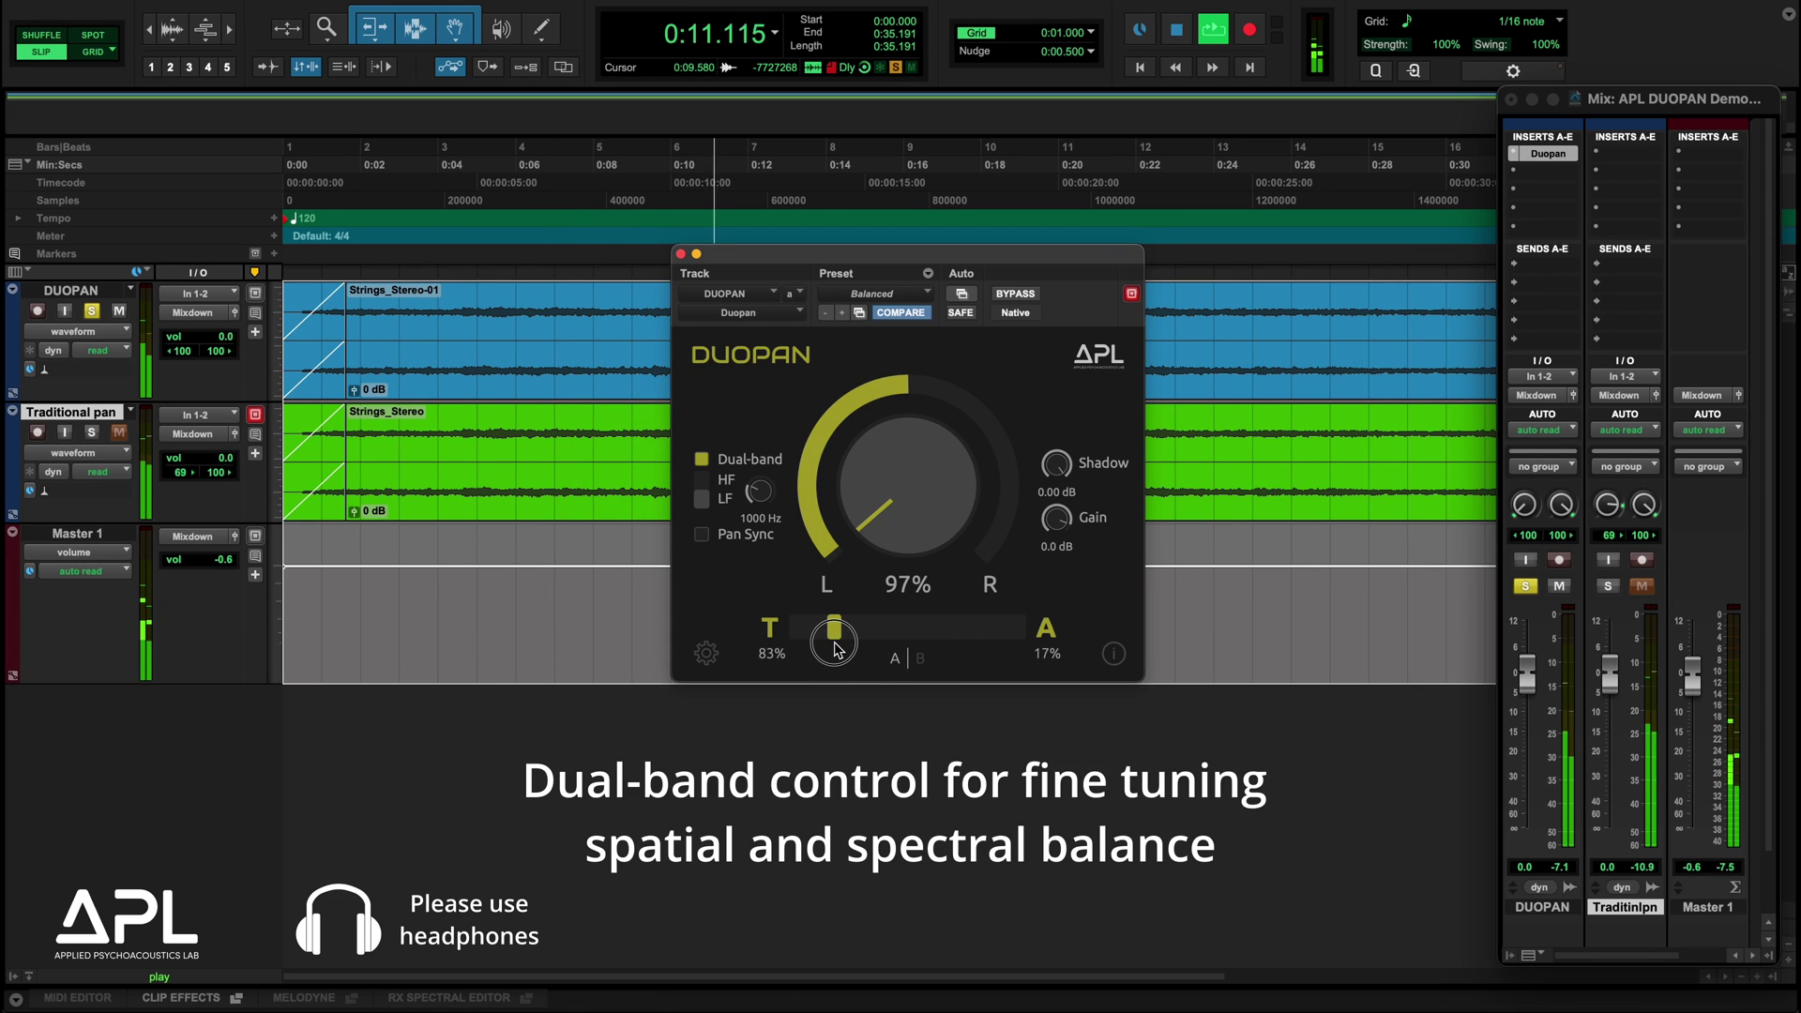
left_click_drag(884, 525, 943, 293)
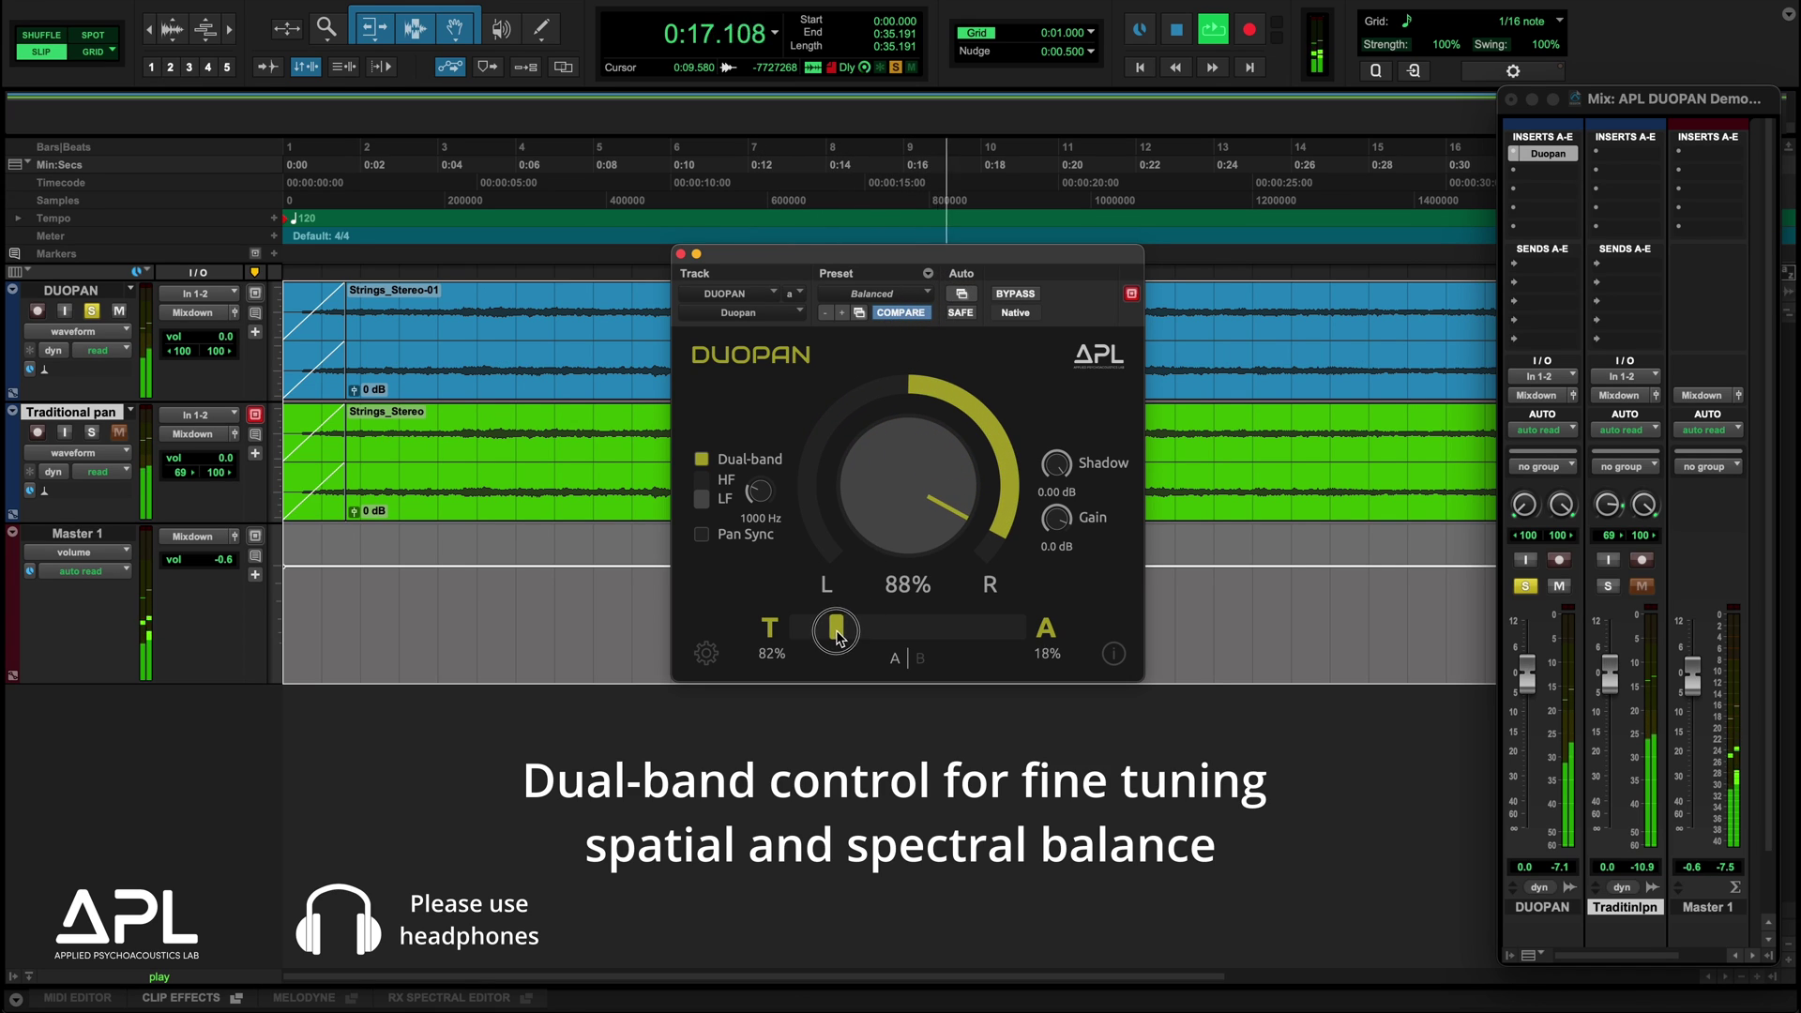
left_click_drag(923, 486, 994, 762)
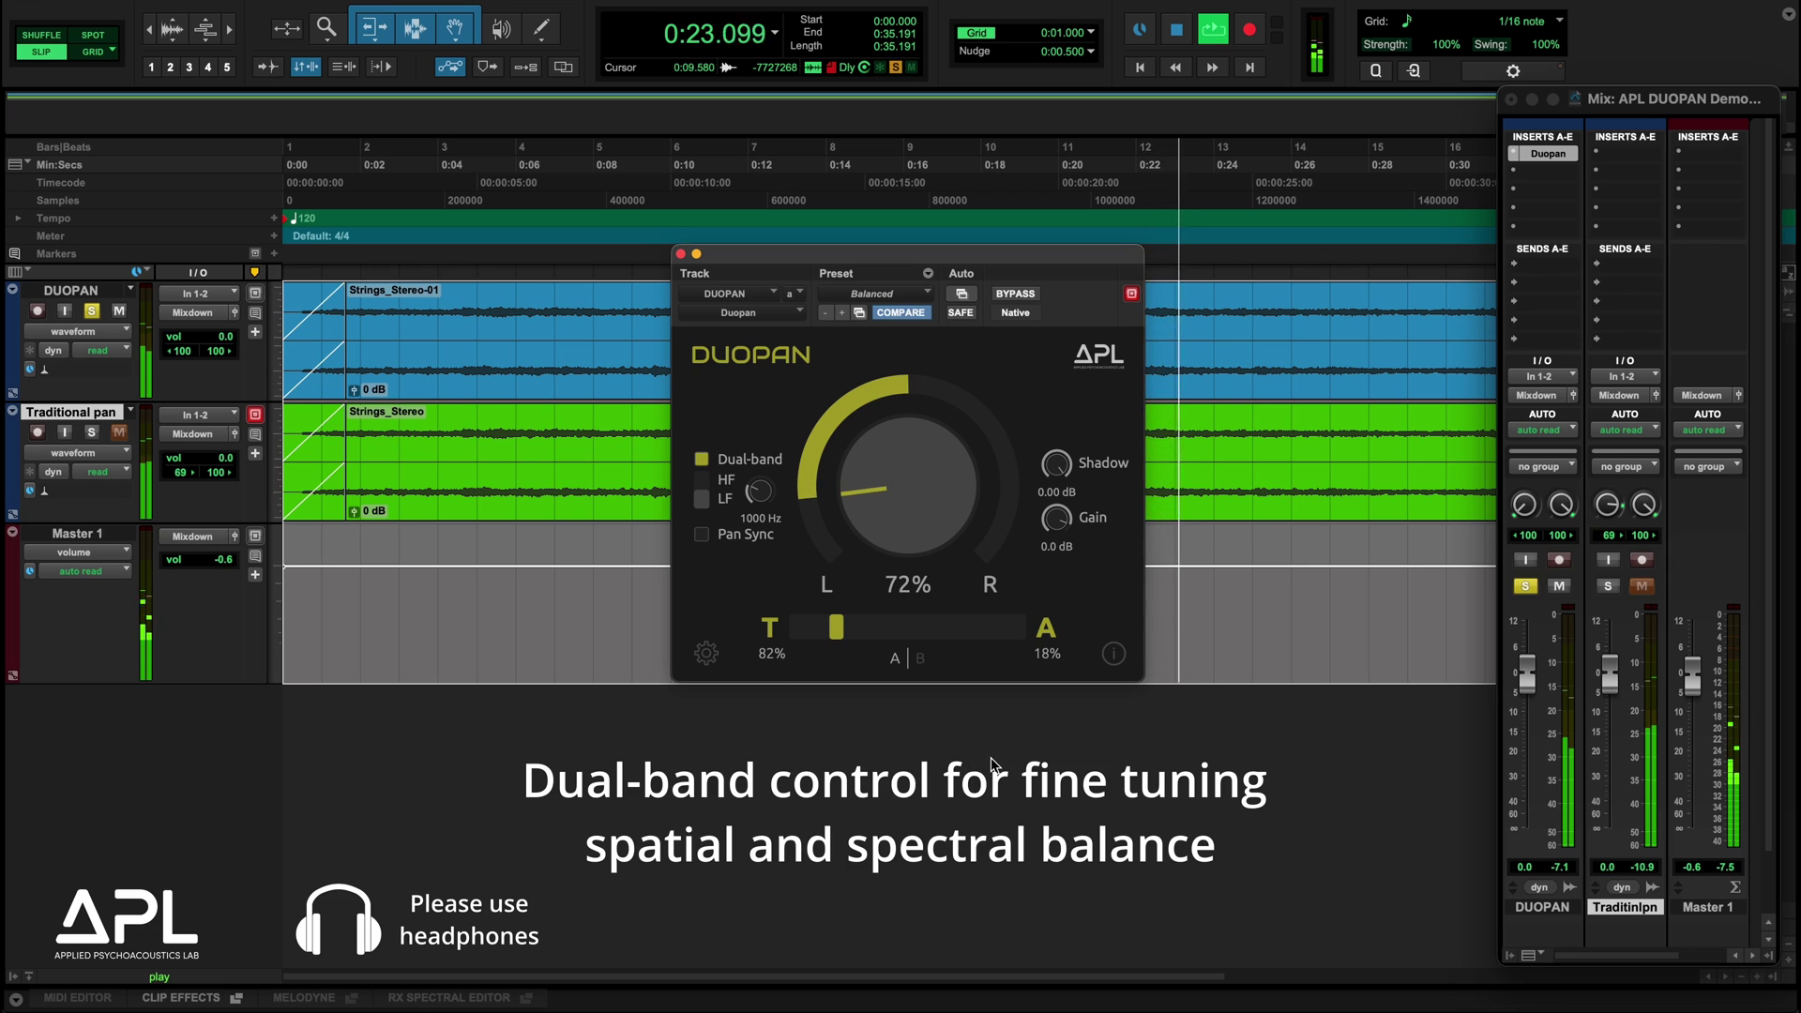
Step: Switch to the HF band, pan it 63% right, and set its Time/Amplitude ratio to 93/7
left_click(710, 481)
left_click_drag(917, 515, 941, 467)
left_click_drag(907, 626, 815, 637)
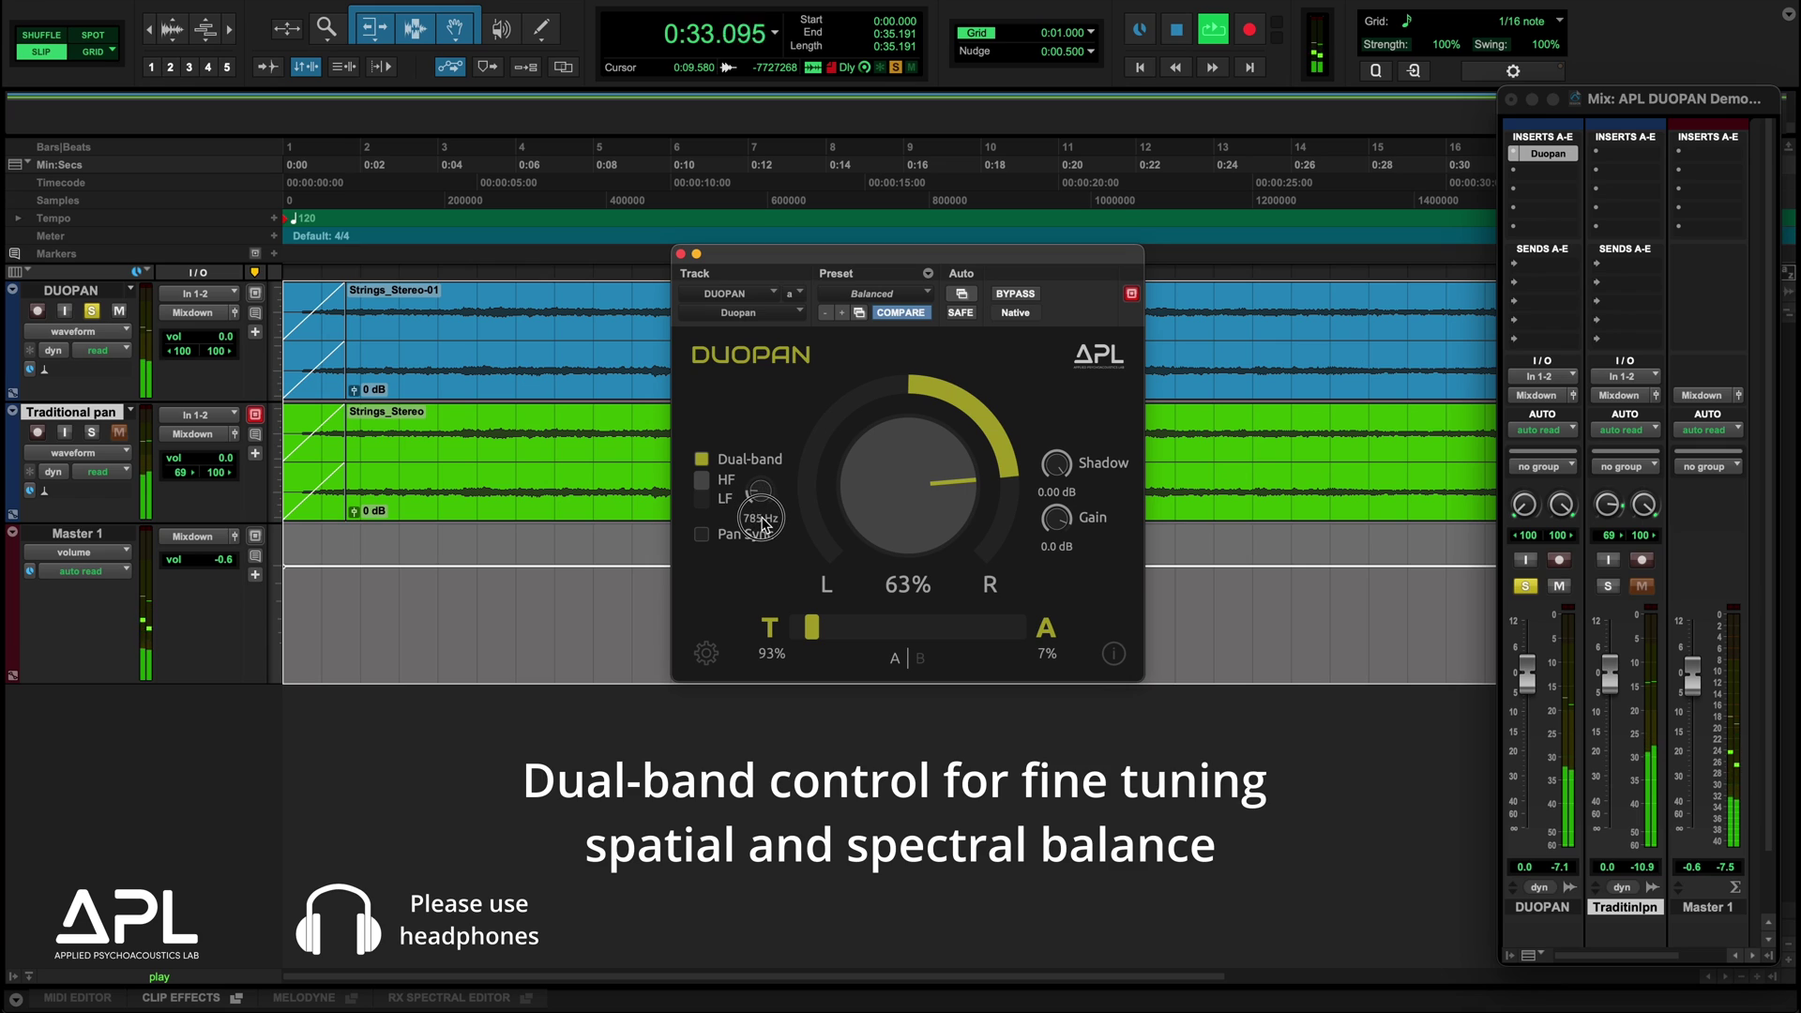
Step: Set the dual-band crossover to 932 Hz and sweep the LF band's pan to 47% right and back toward the left
mouse_move(767, 539)
left_mouse_down()
mouse_move(756, 466)
mouse_move(791, 365)
mouse_move(785, 526)
left_mouse_up()
left_click_drag(918, 521, 935, 350)
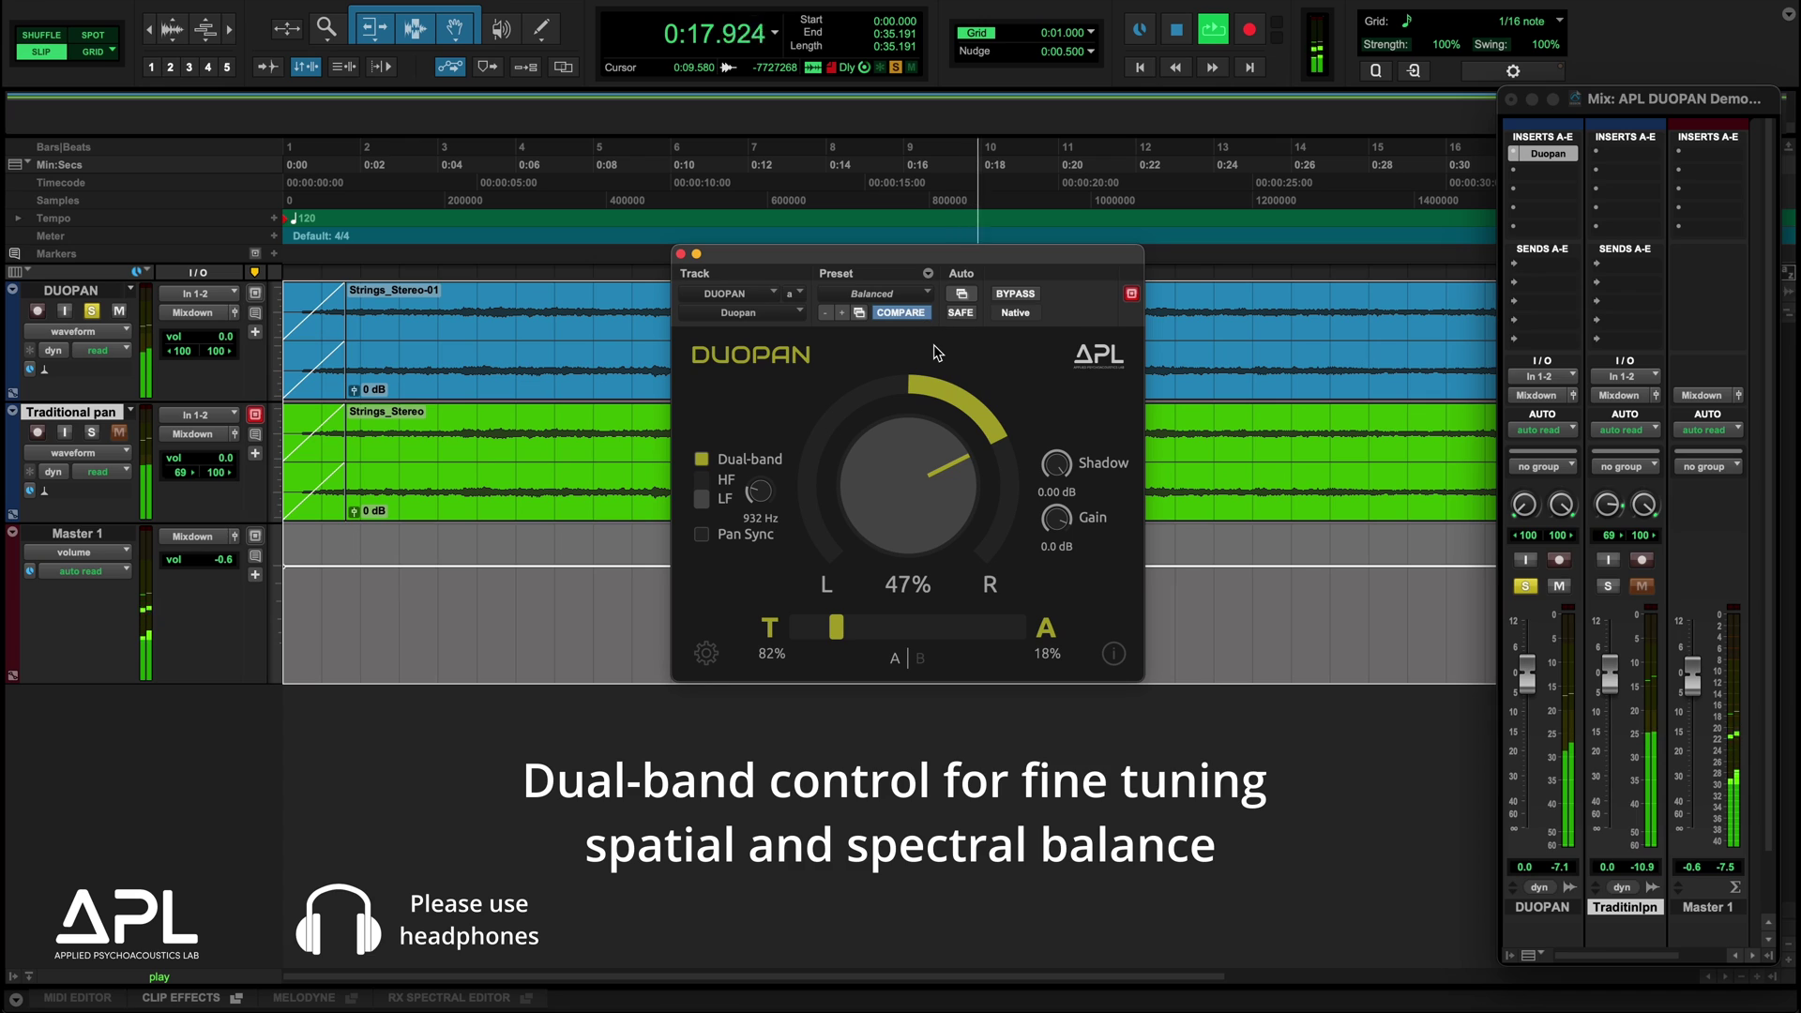
left_click_drag(924, 453, 975, 691)
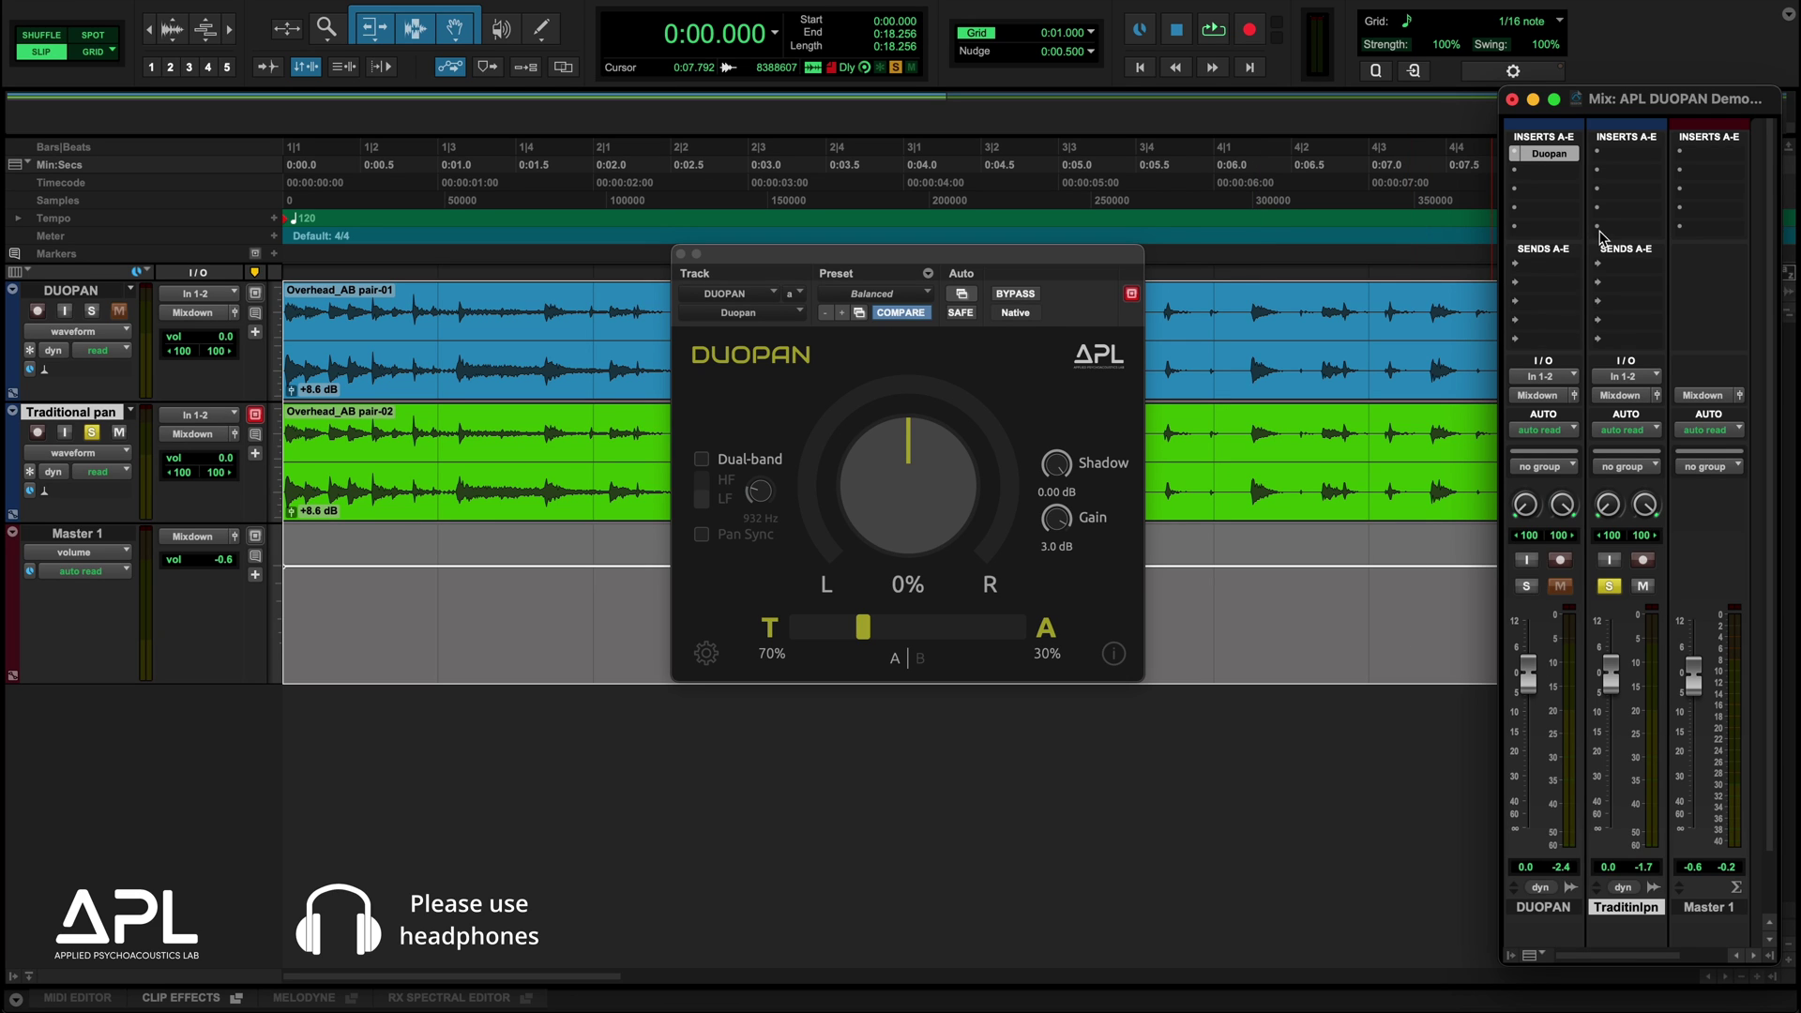
Step: Play the drum overheads on the Traditional pan track while trying different right-channel pan positions, and stop playback
key("space")
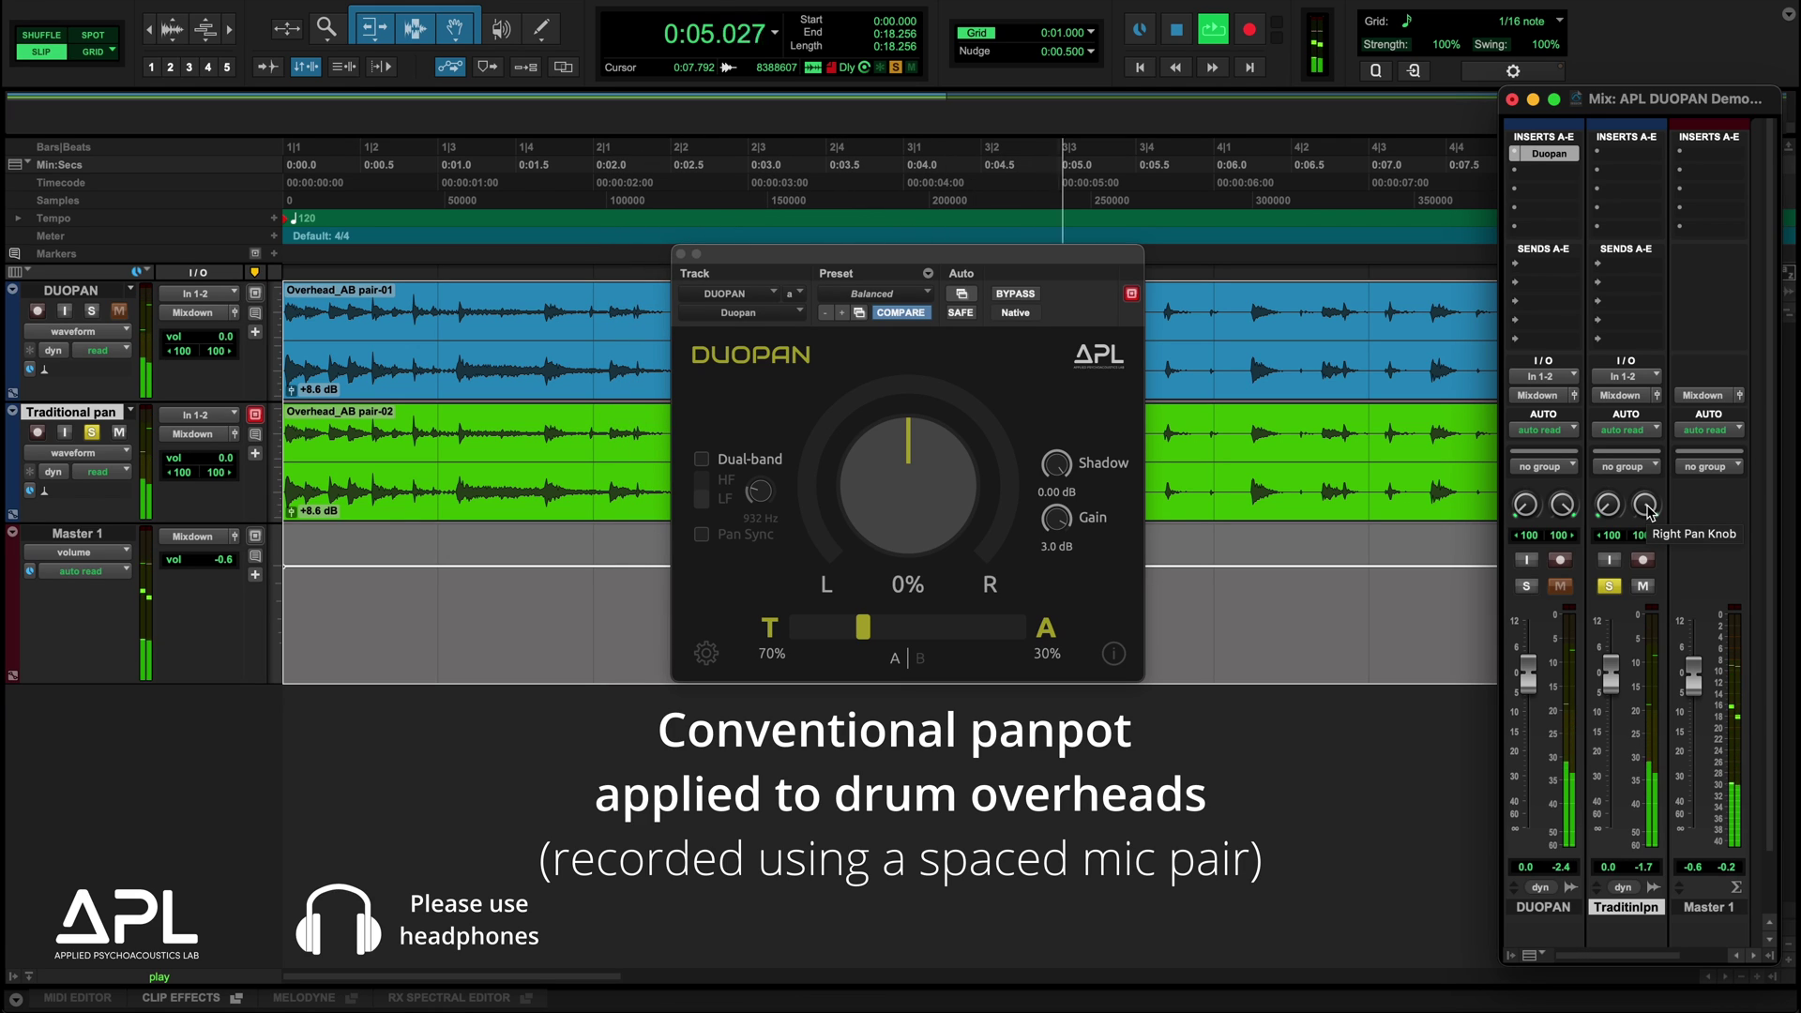
left_click_drag(1648, 507, 1663, 563)
key("space")
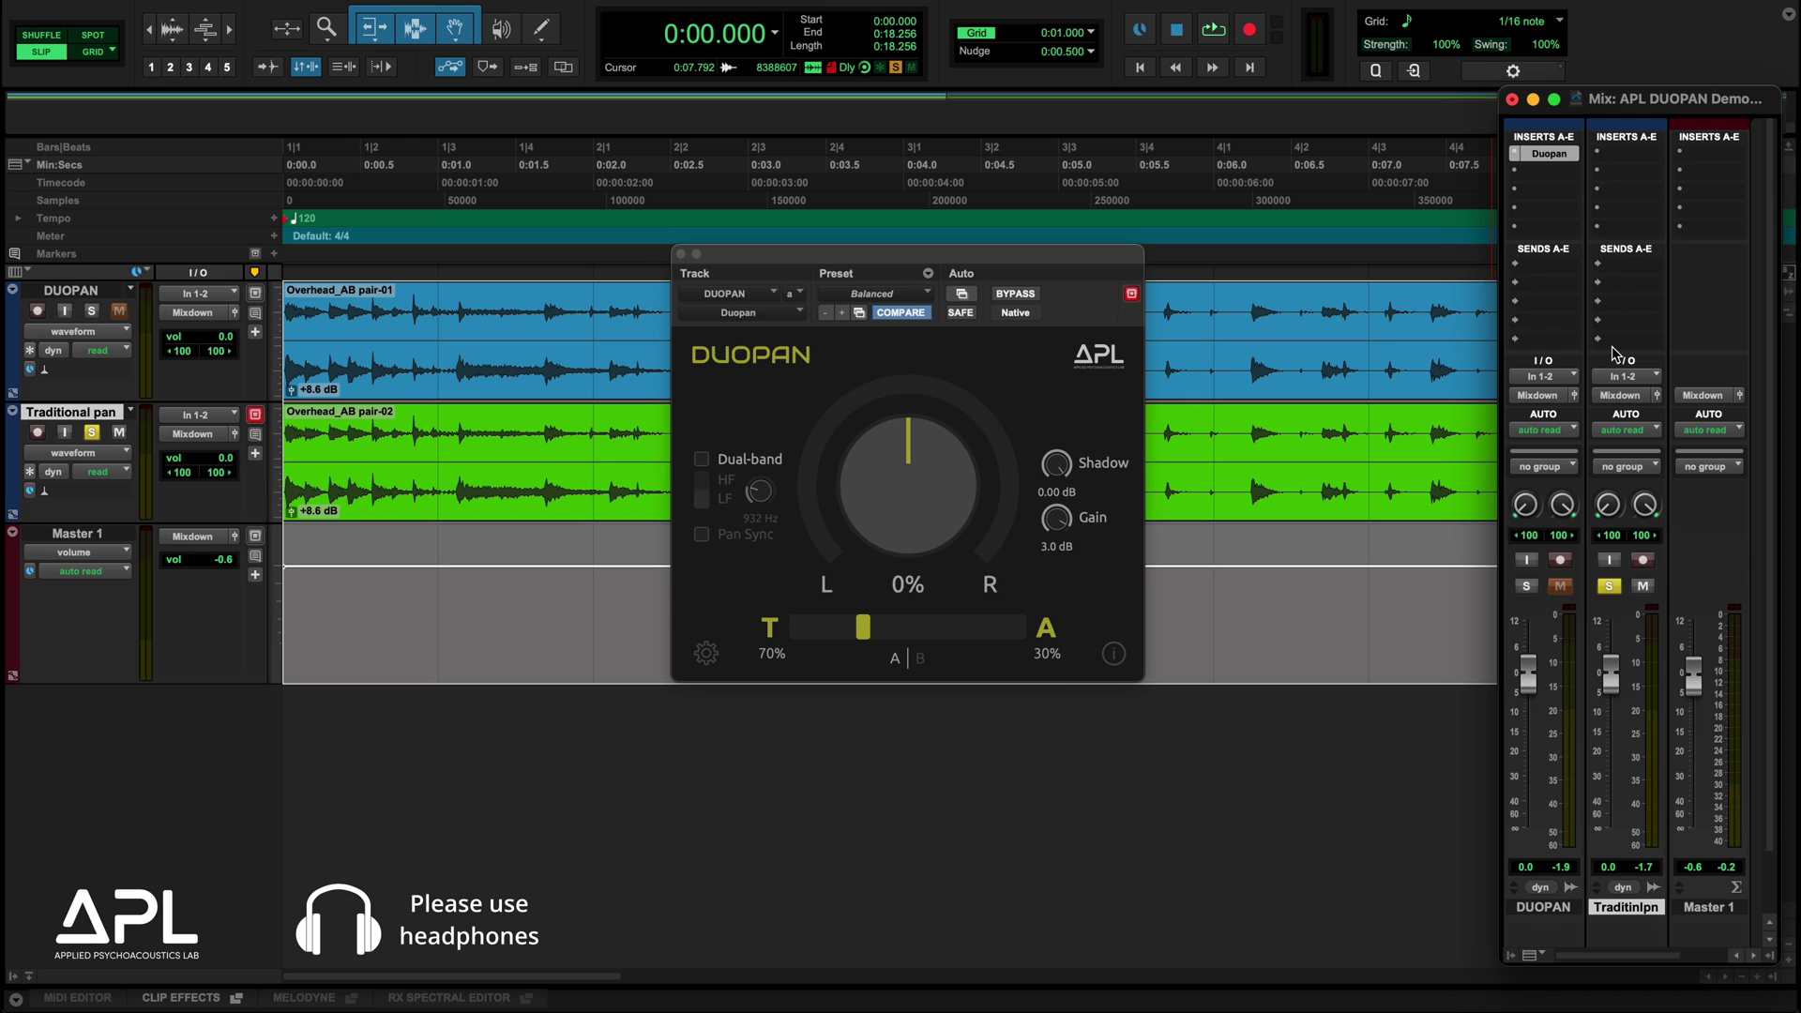
Step: Solo the DUOPAN track, play the drum overheads, and pan DUOPAN 70% left to centre the snare and kick
left_click(1526, 587)
key("space")
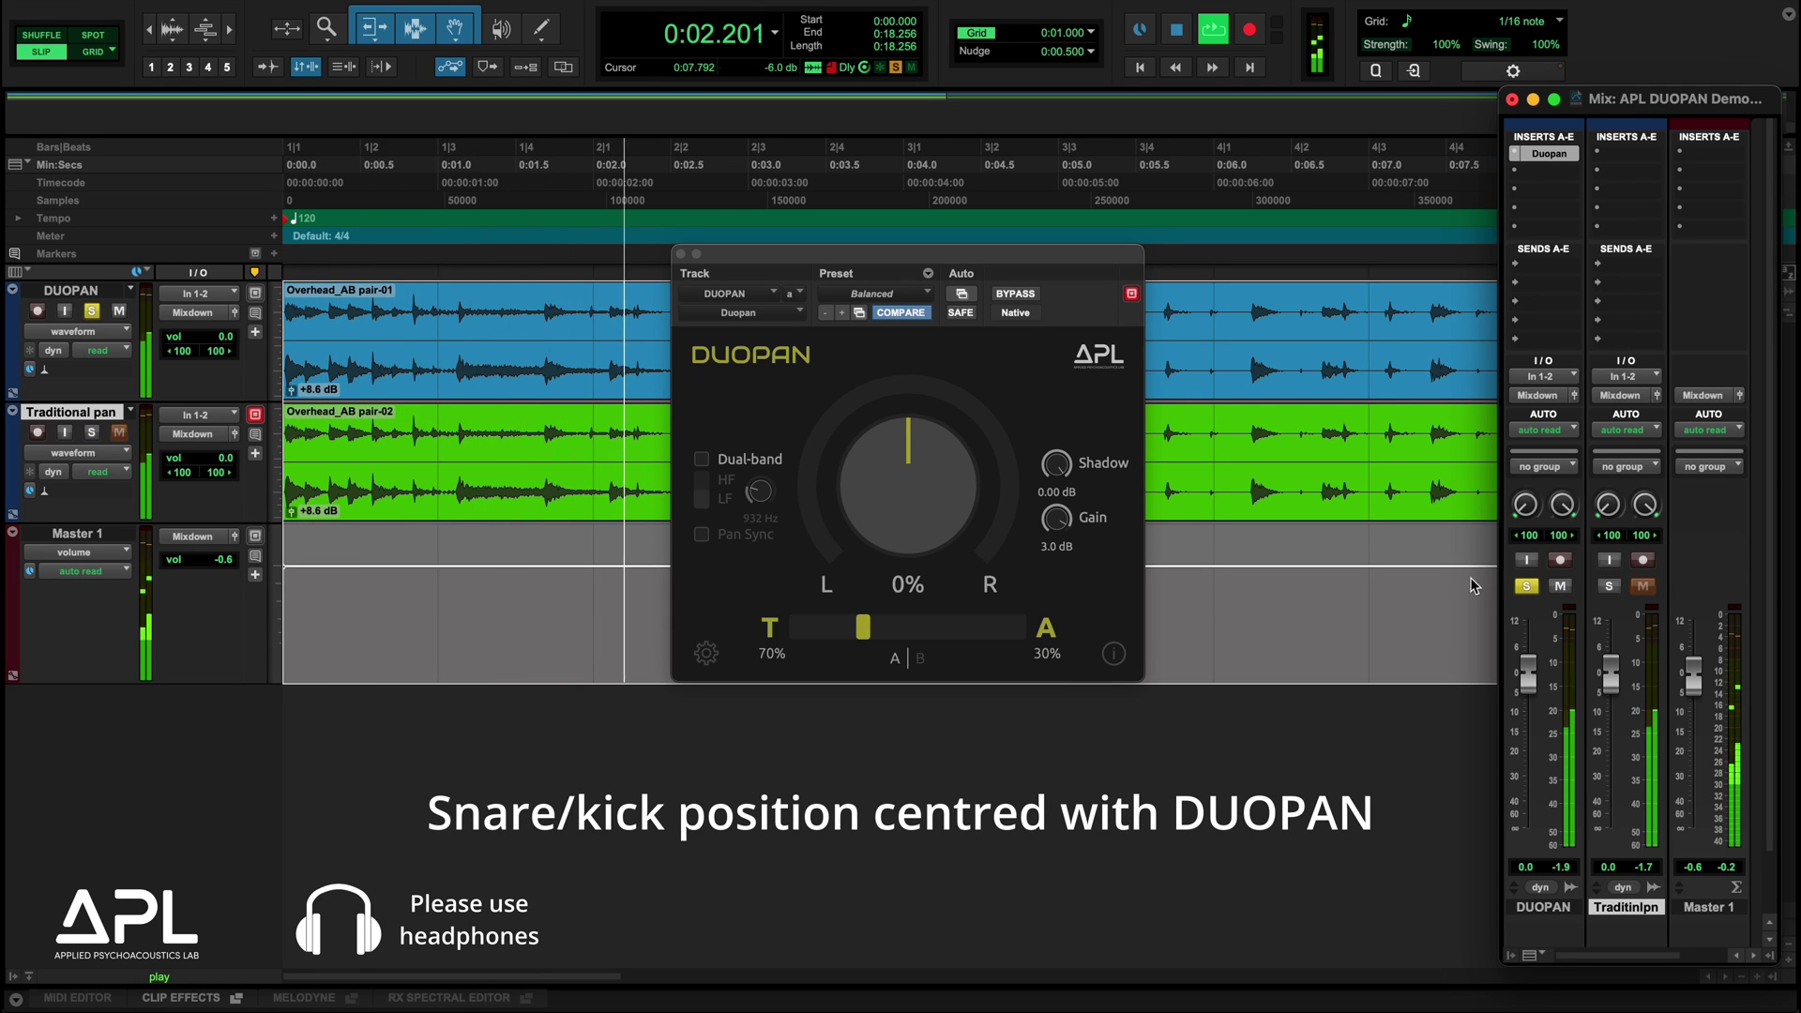
left_click_drag(912, 459, 908, 560)
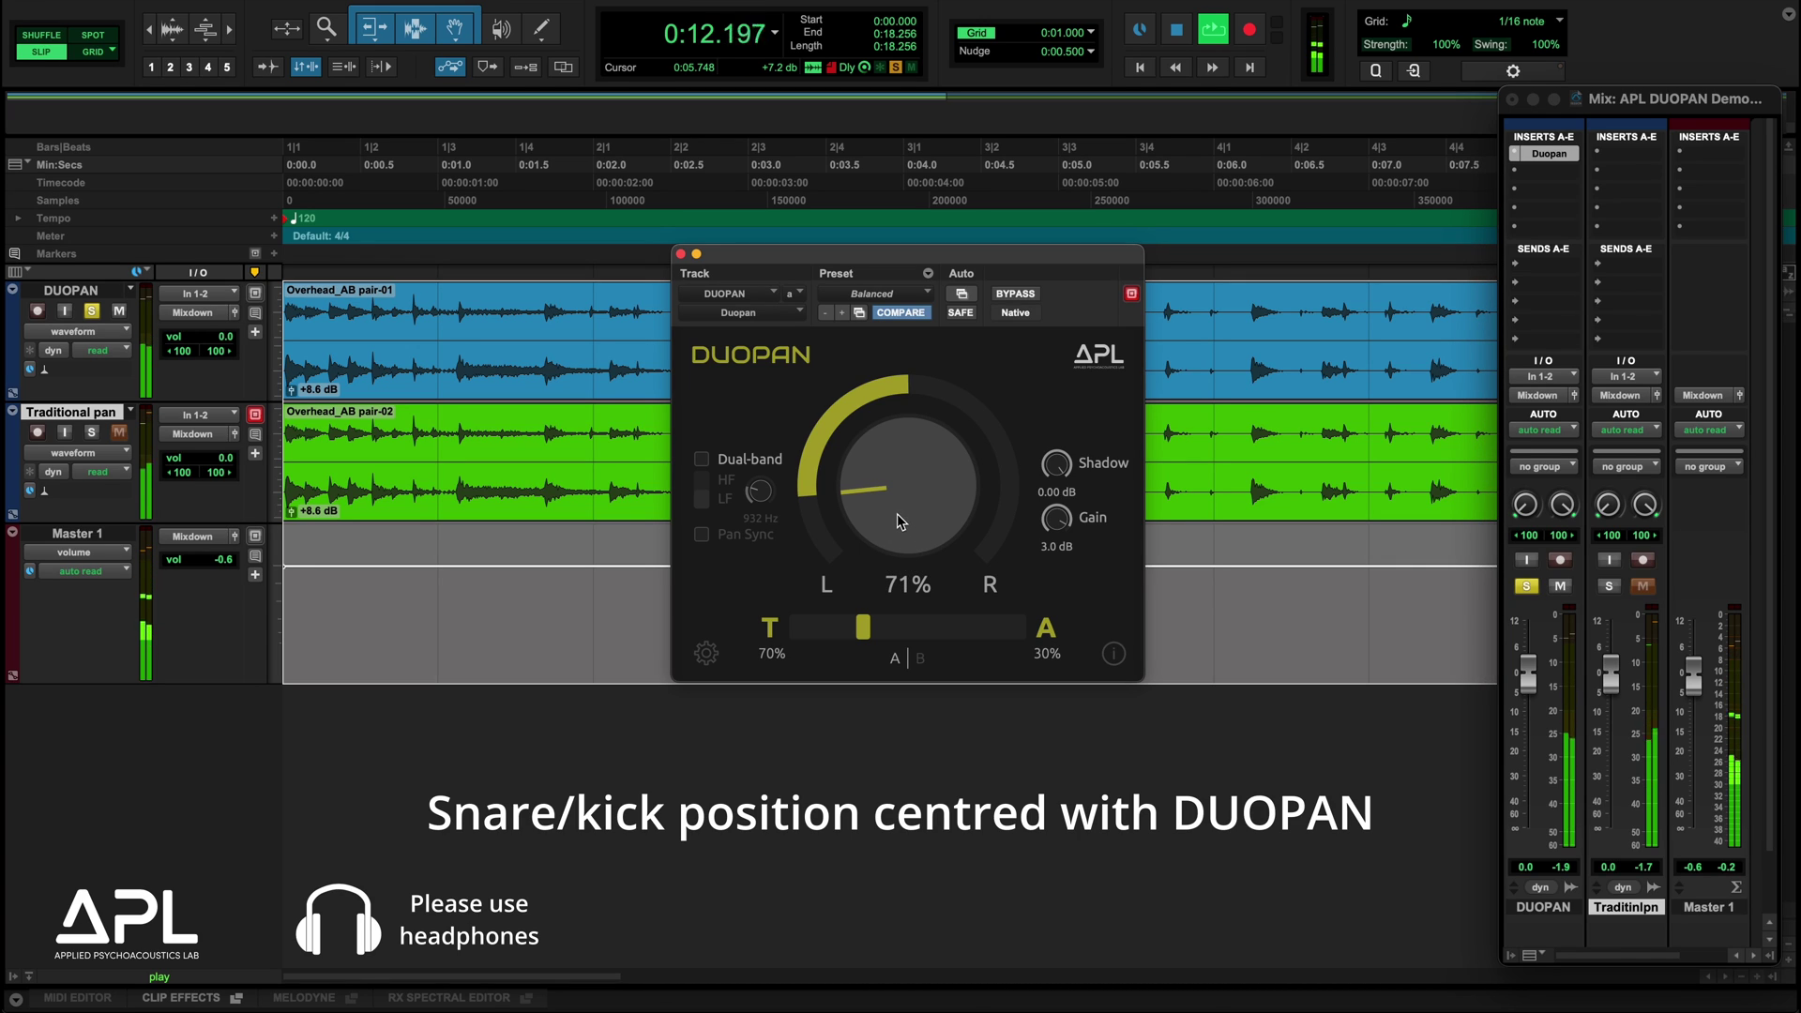
mouse_move(898, 514)
left_mouse_down()
mouse_move(908, 458)
mouse_move(923, 561)
mouse_move(908, 479)
mouse_move(914, 530)
left_mouse_up()
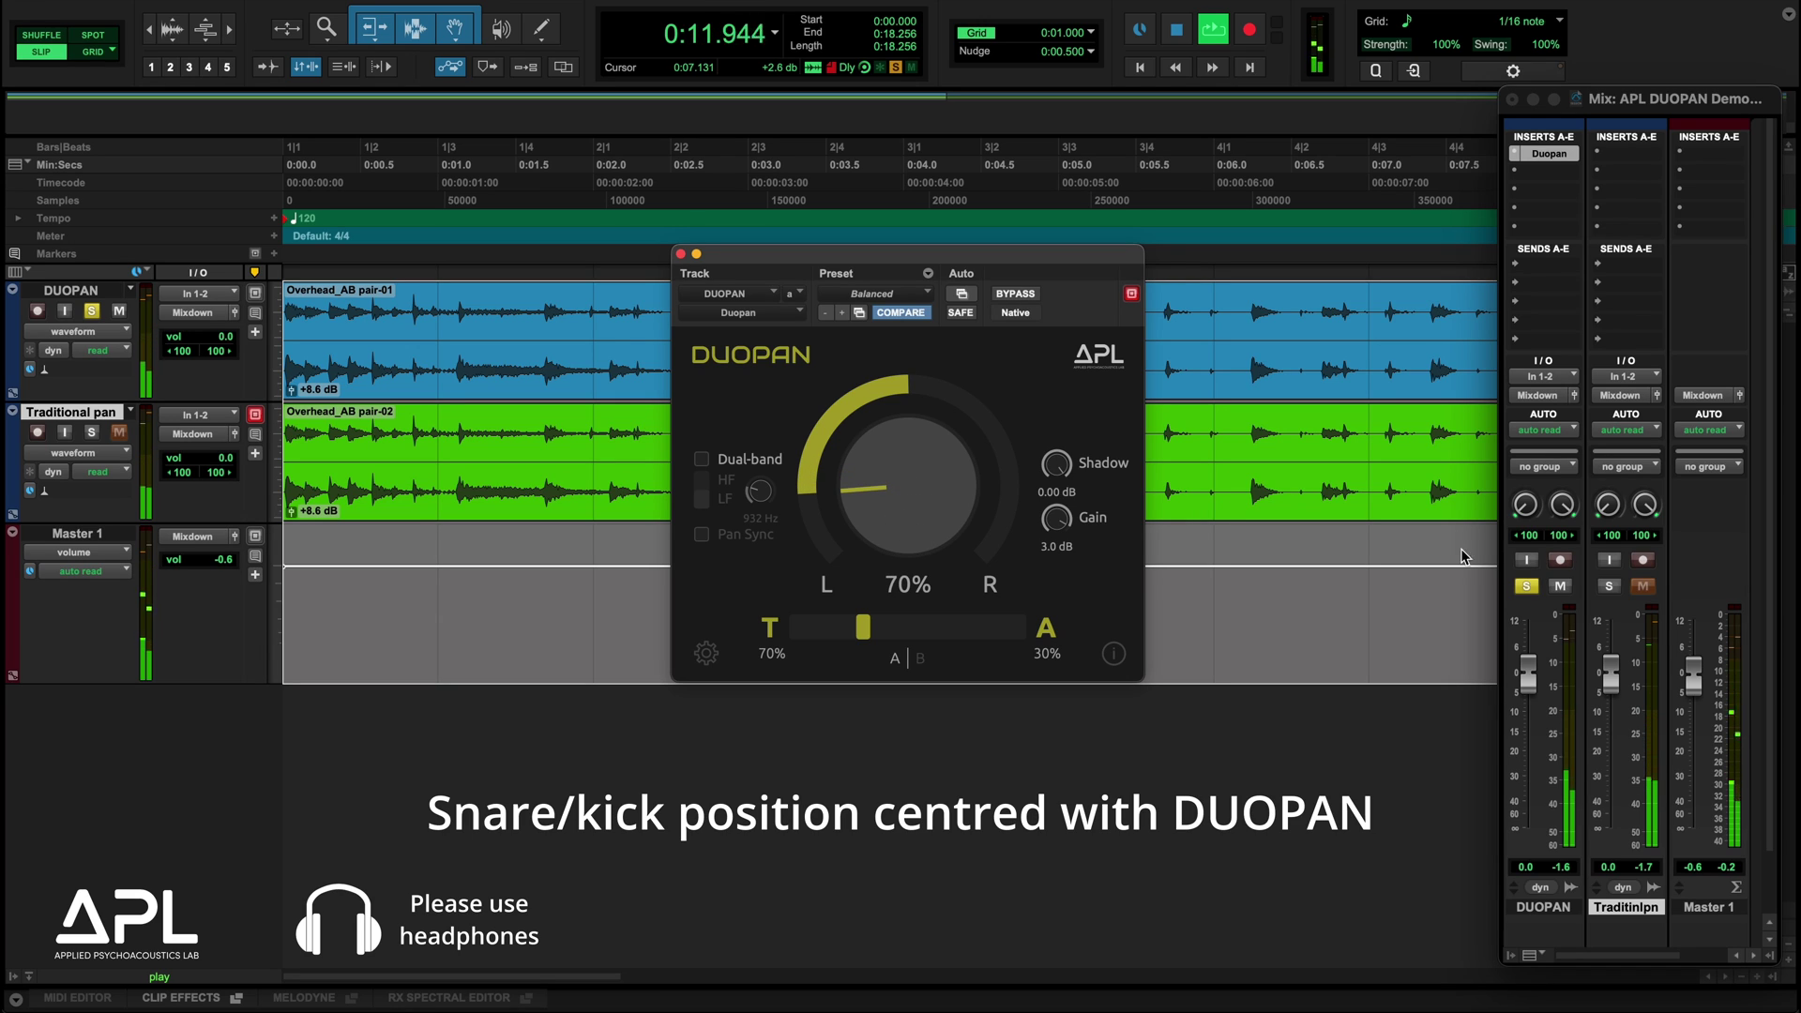
Step: Compare the original overheads with DUOPAN by alternating solos, and shift DUOPAN's Time/Amplitude ratio slightly toward Time
left_click(1607, 586)
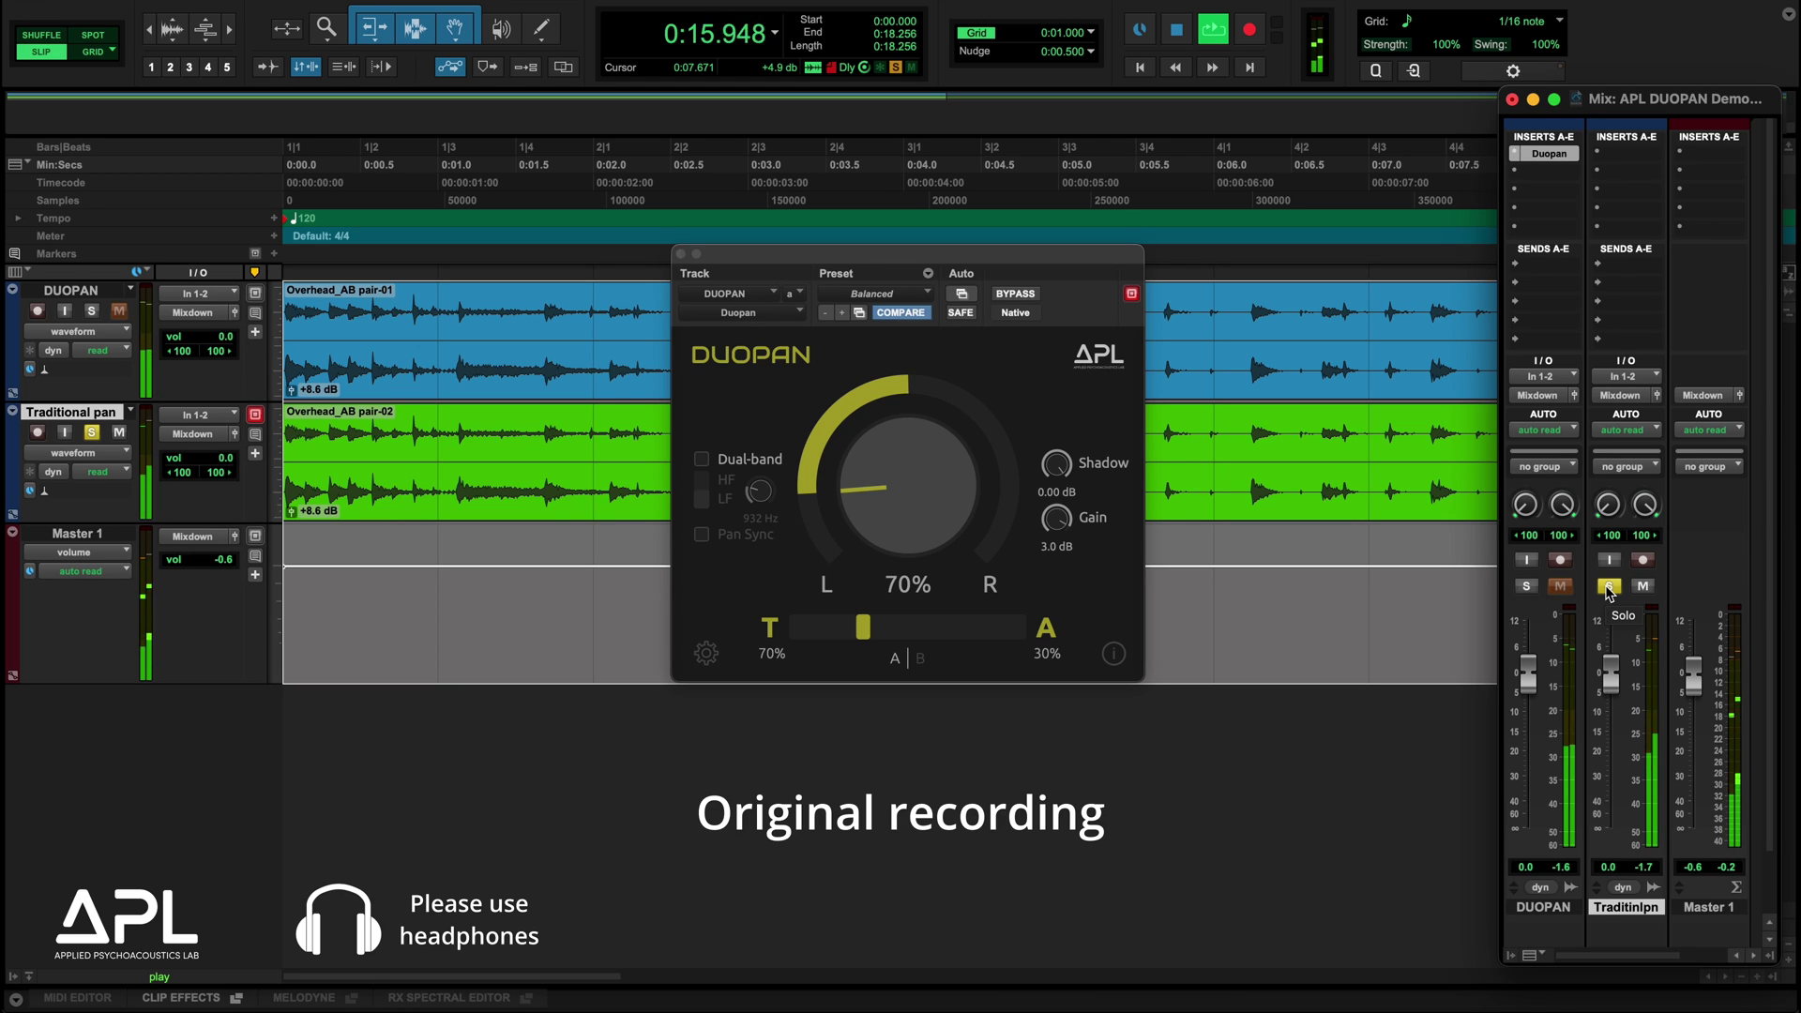
left_click(1526, 587)
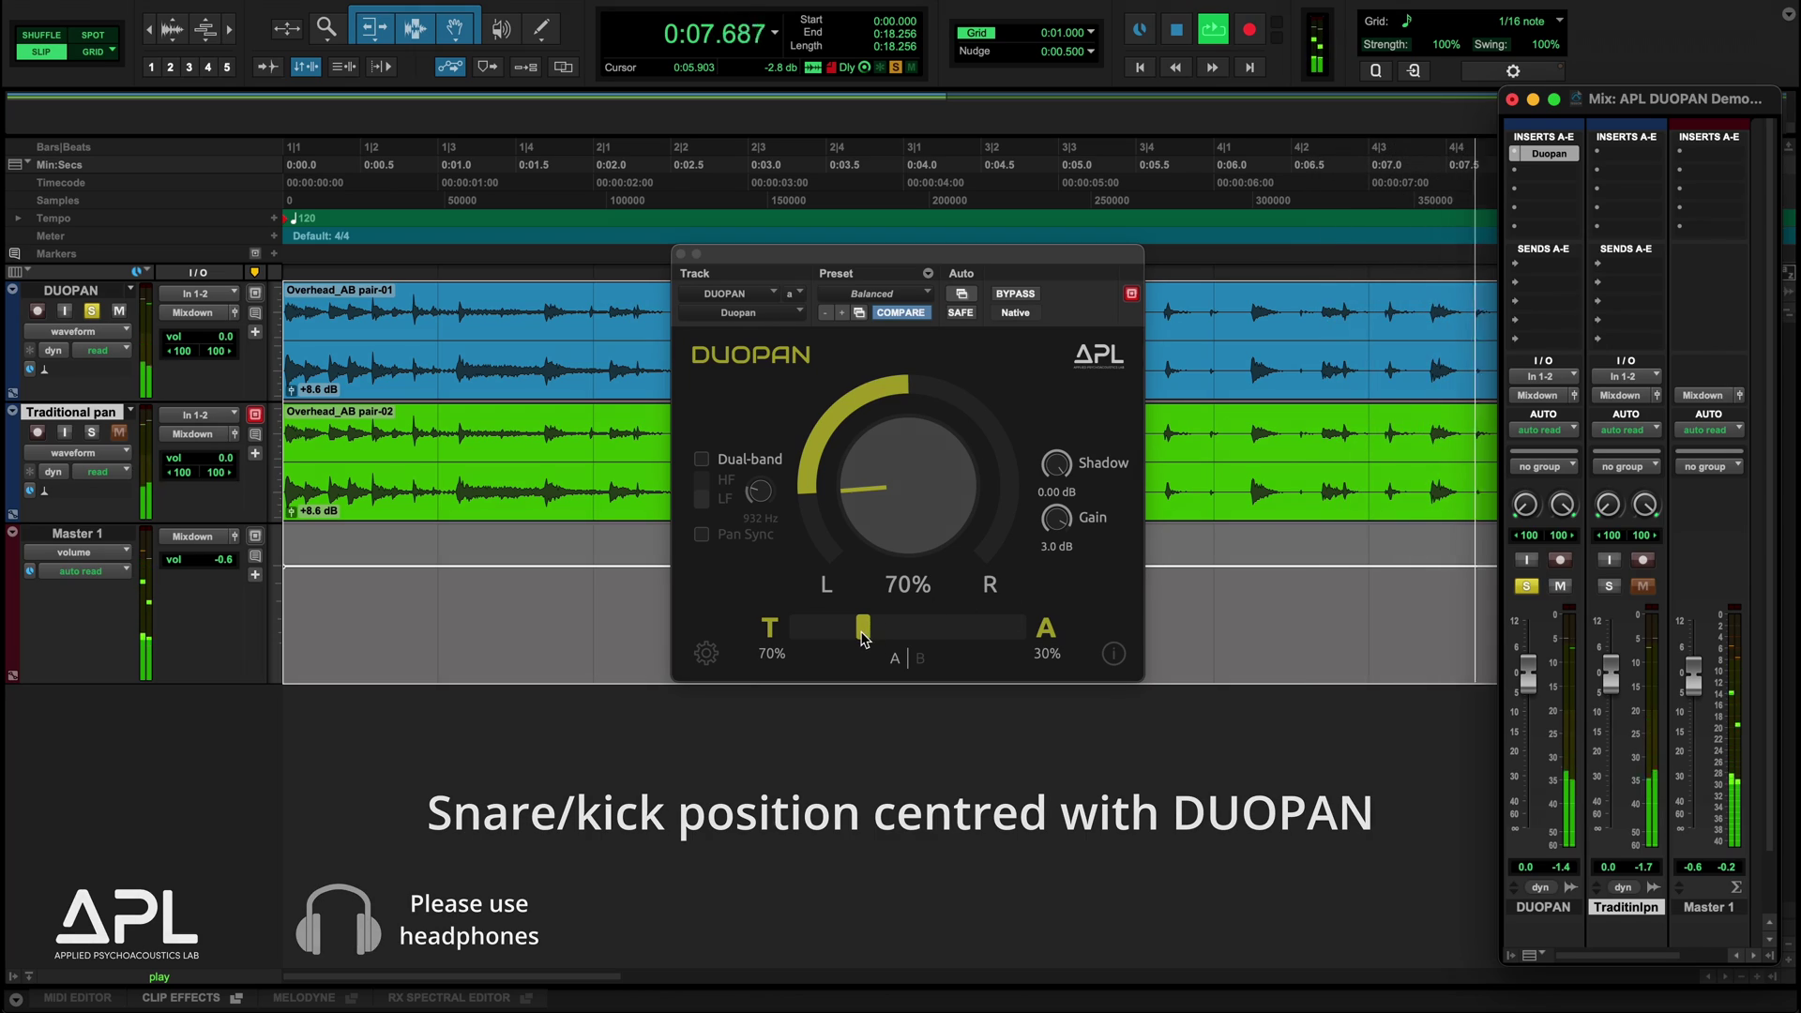
left_click_drag(863, 626, 854, 641)
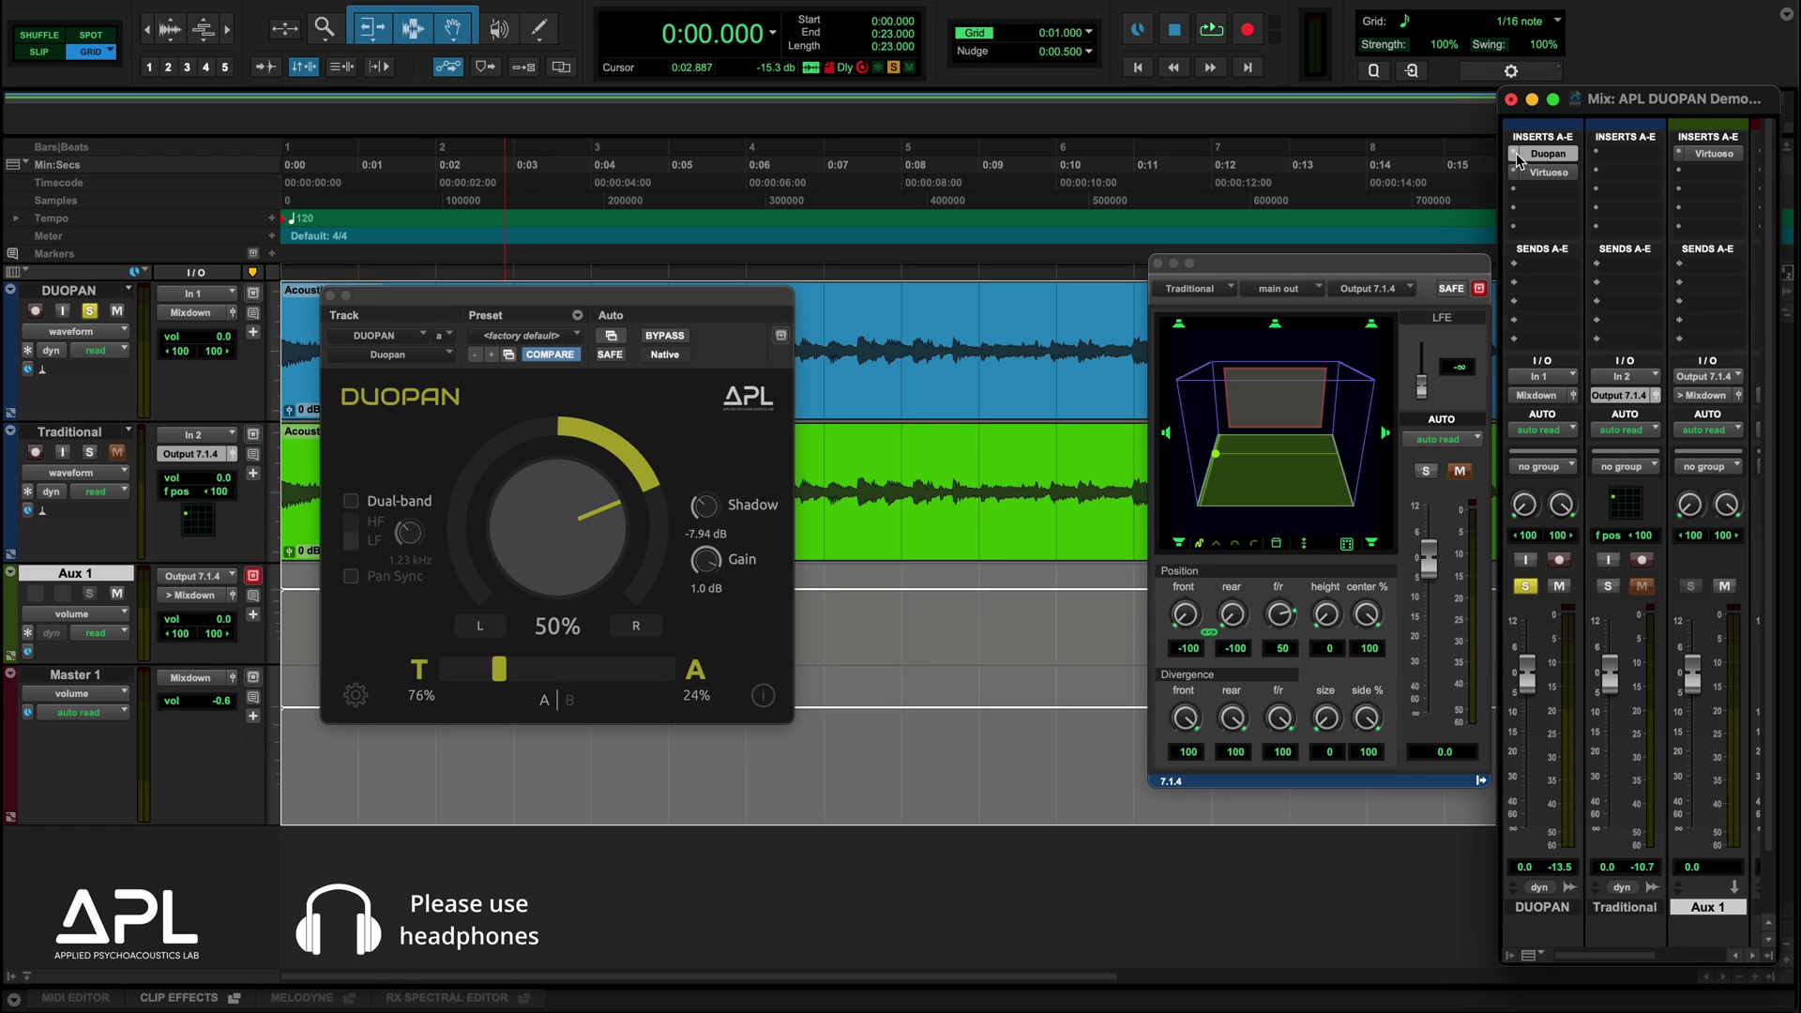
Step: Examine the mono-to-surround channel formats offered for the Duopan insert on the DUOPAN track
left_click(1518, 160)
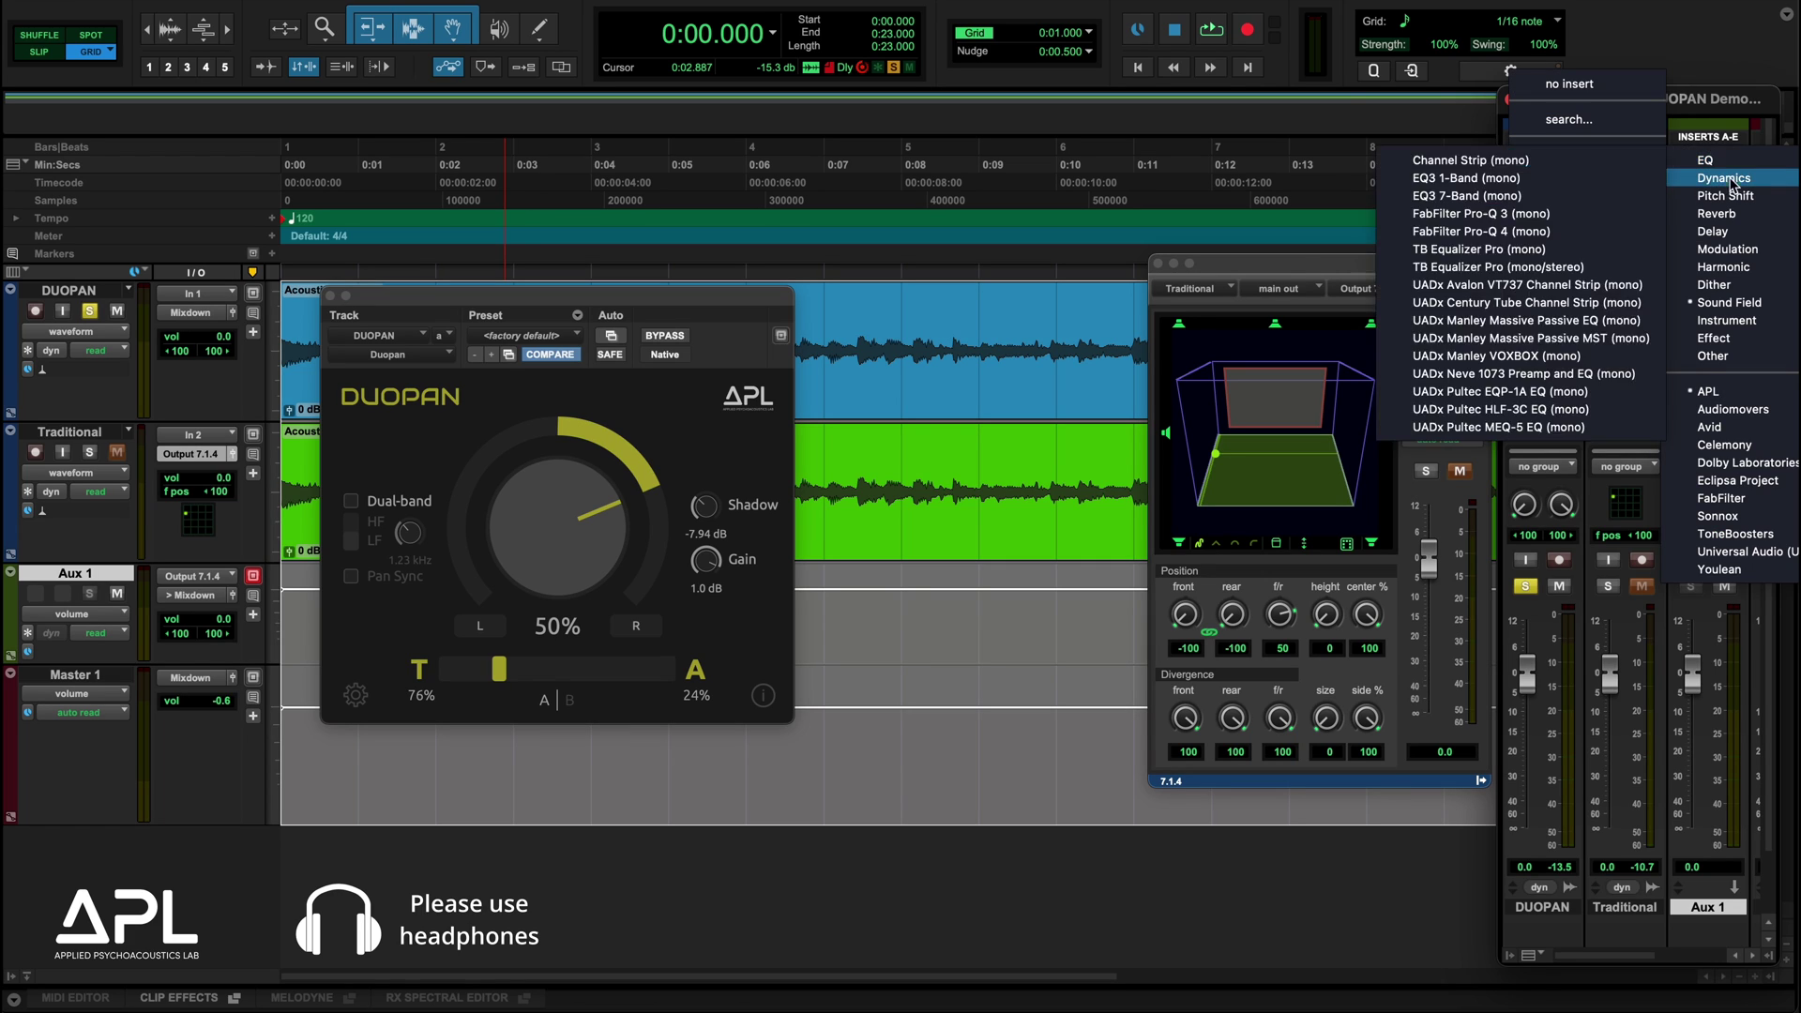
mouse_move(1708, 391)
mouse_move(1585, 403)
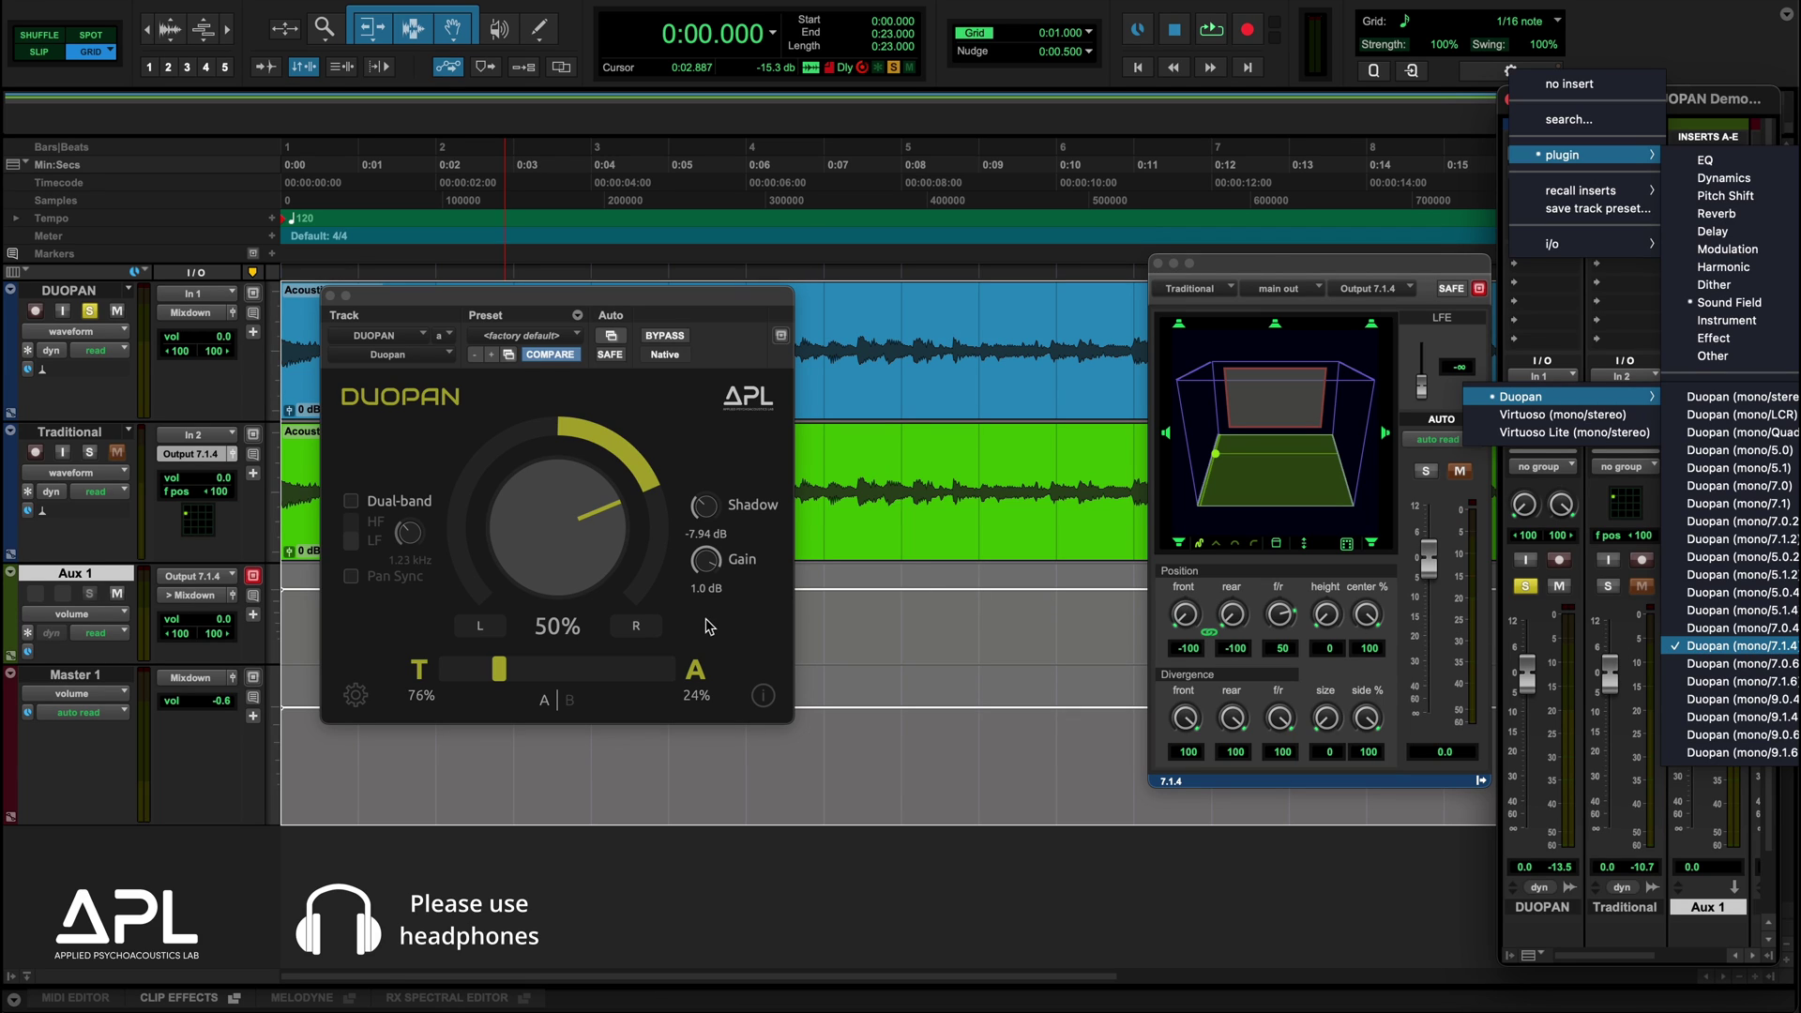
left_click(707, 629)
Step: Assign DUOPAN's two output channels to Tfl and Tfr
left_click(480, 626)
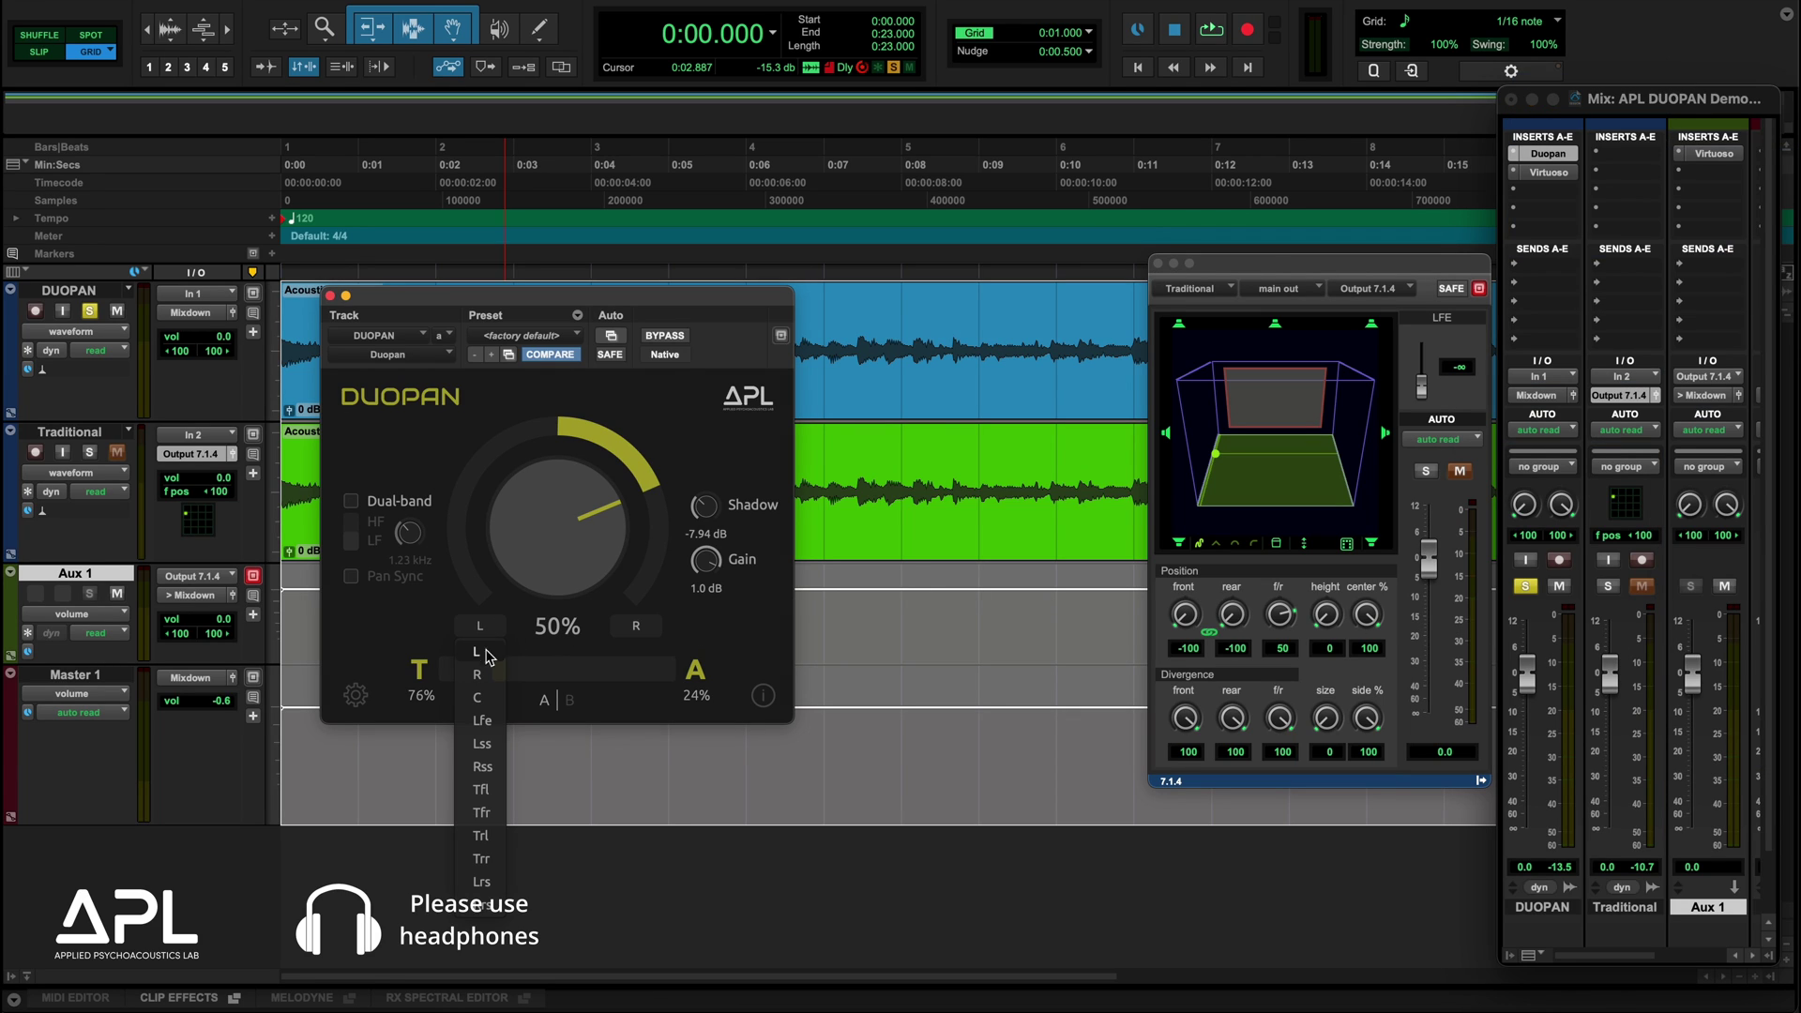
left_click(480, 789)
left_click(624, 627)
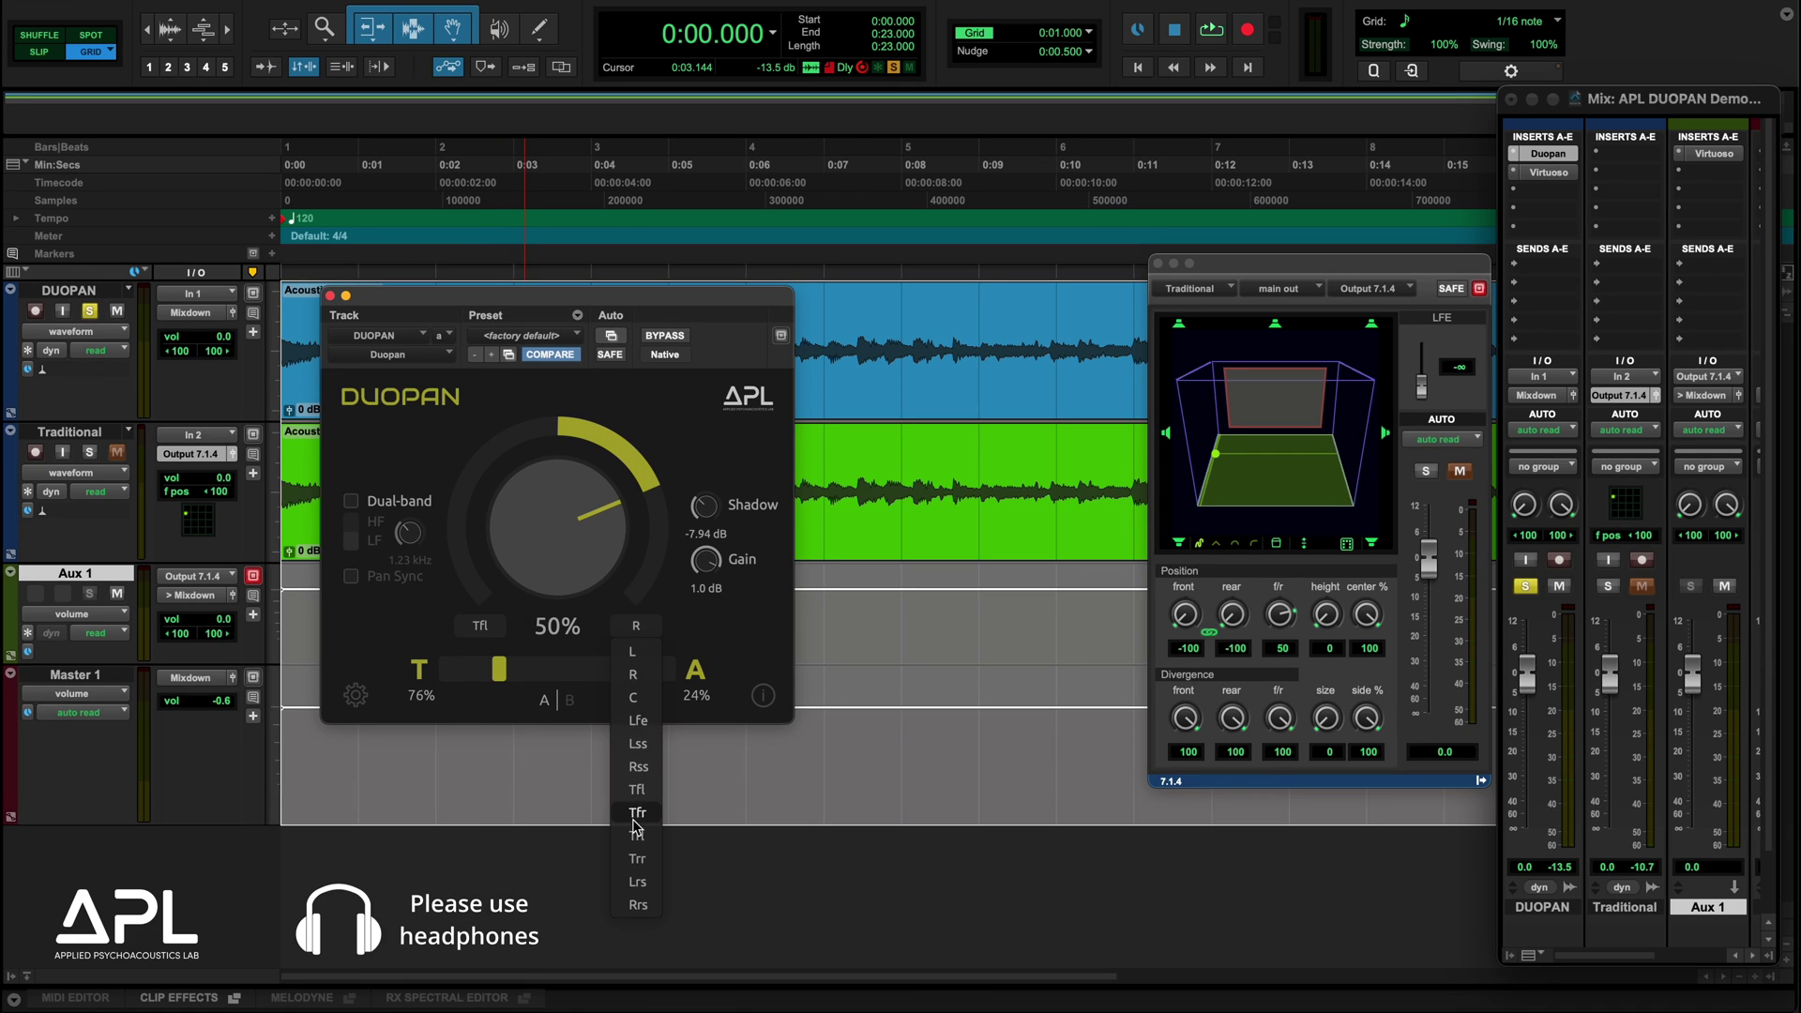
left_click(643, 787)
Step: Assign DUOPAN's two output channels to L and Lss
left_click(482, 627)
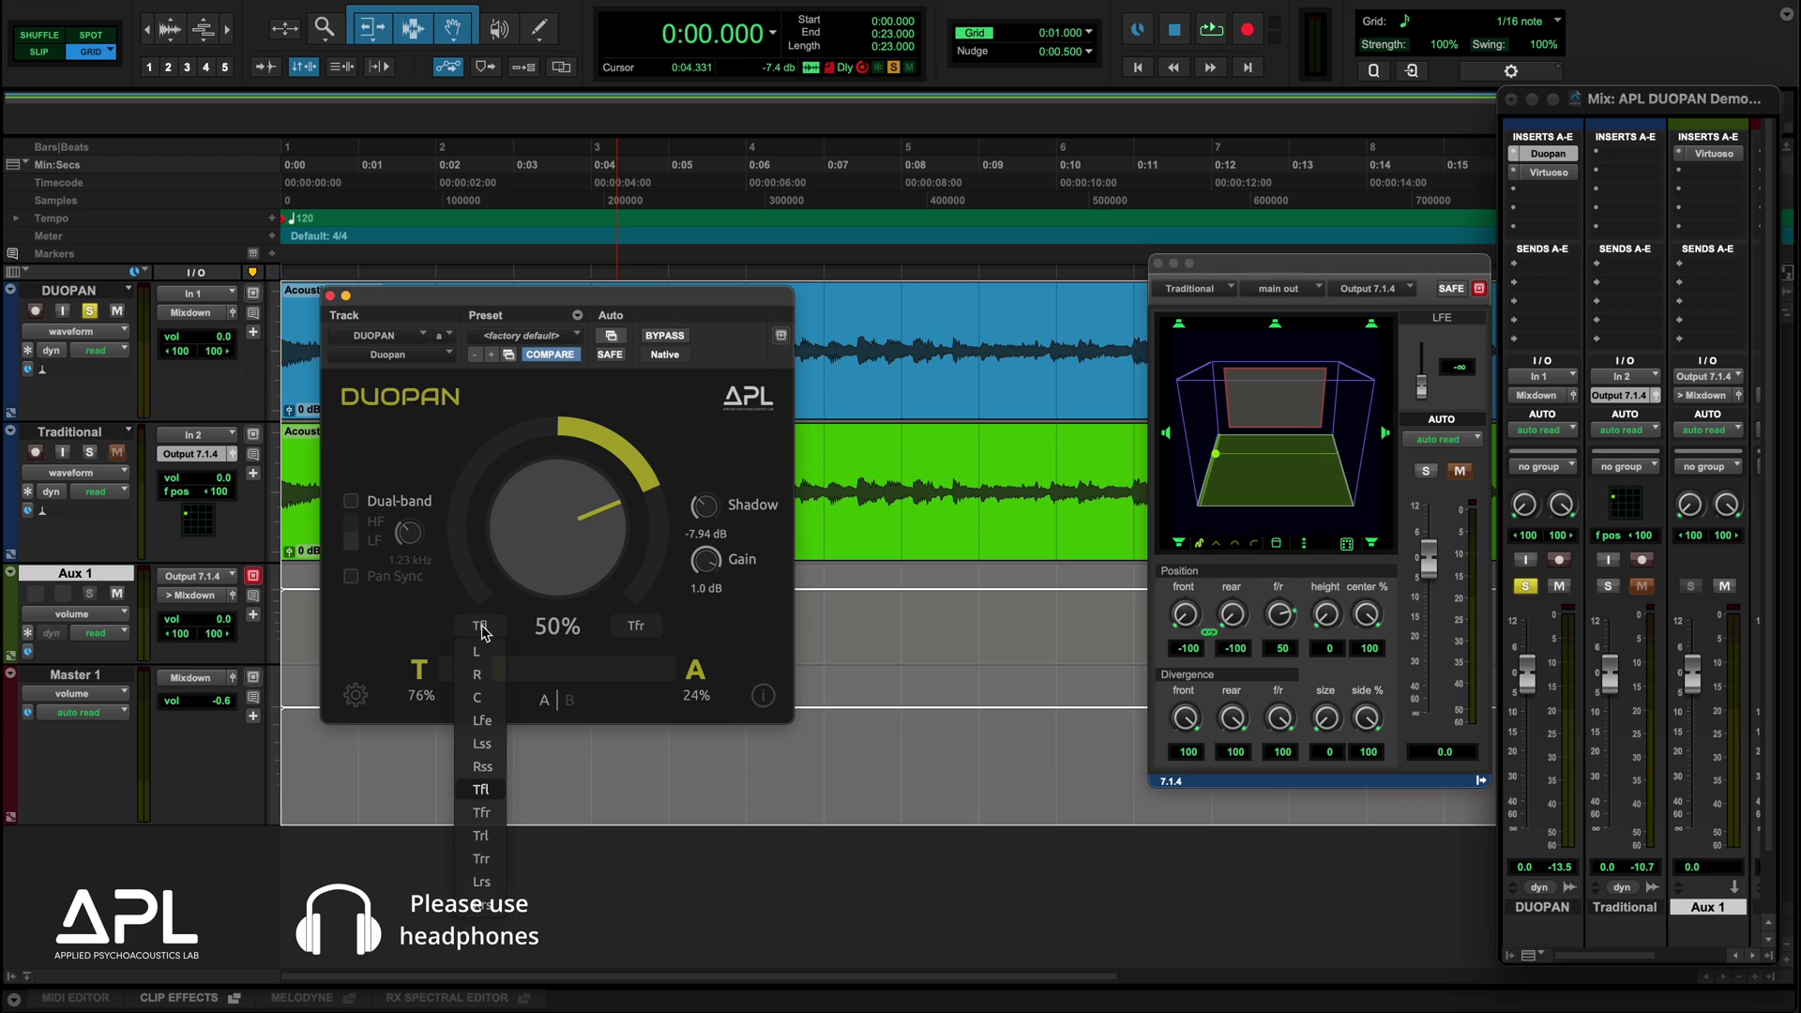
left_click(479, 652)
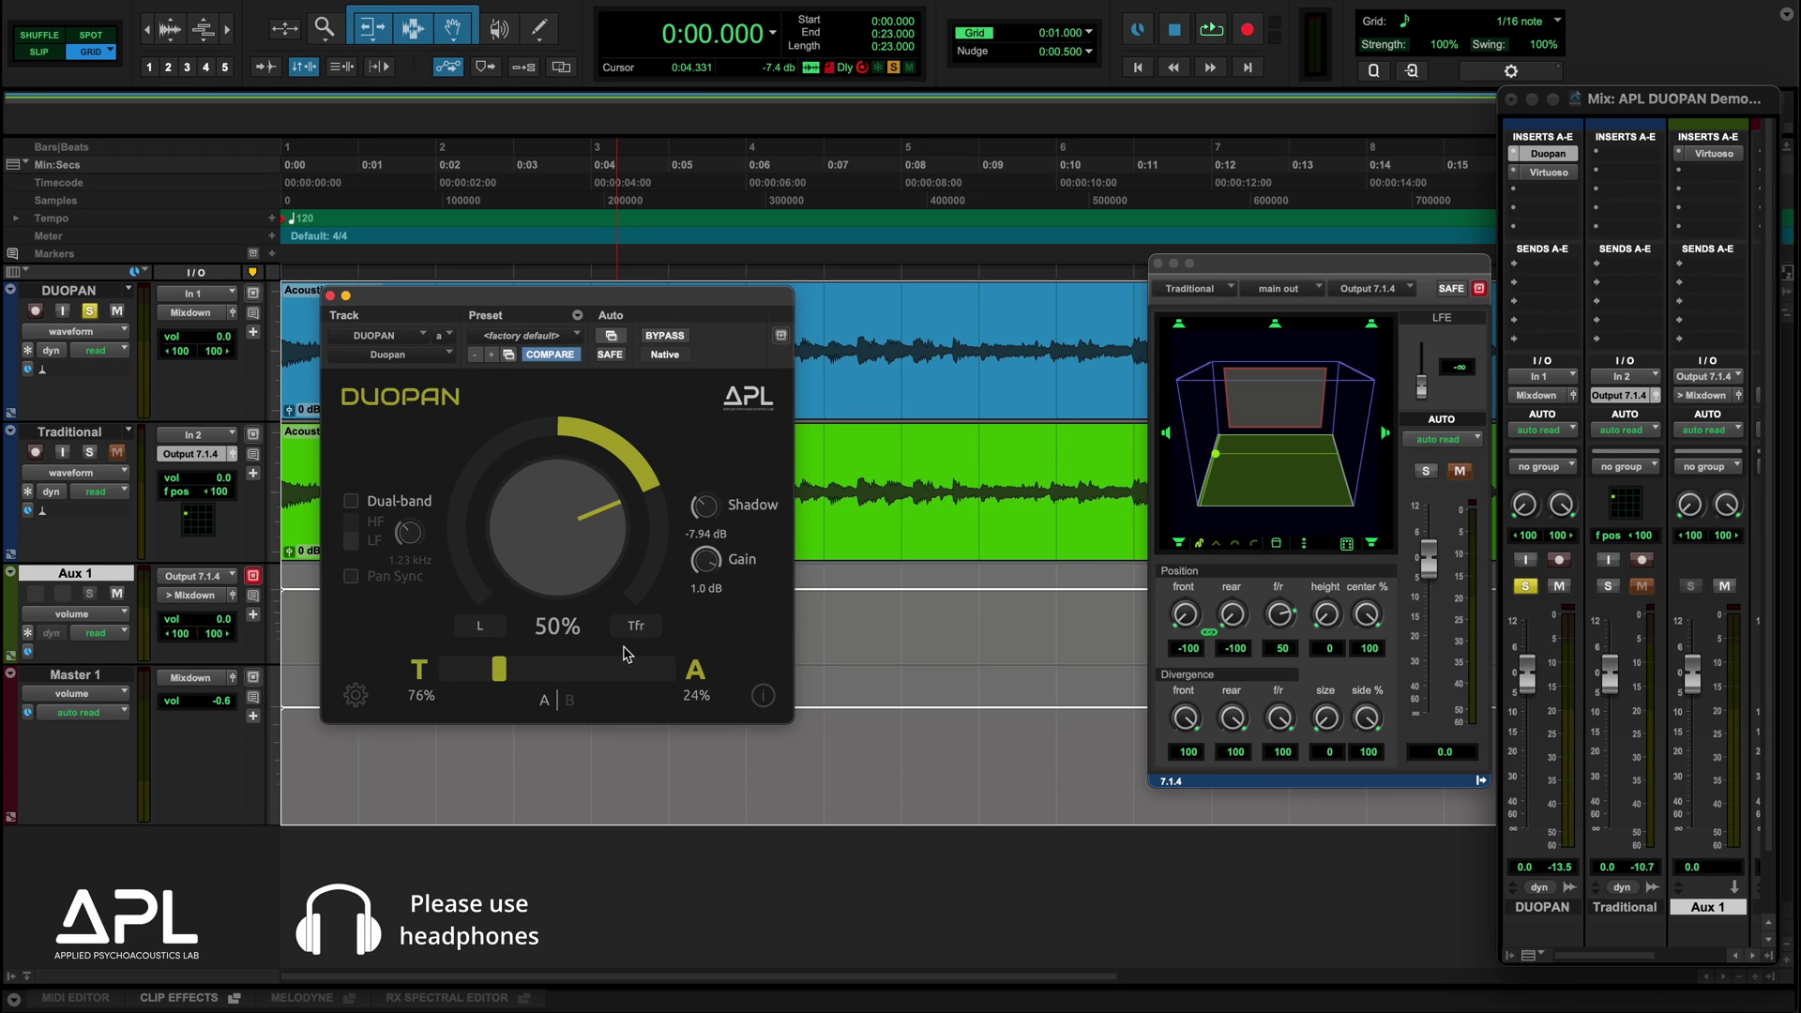
left_click(642, 628)
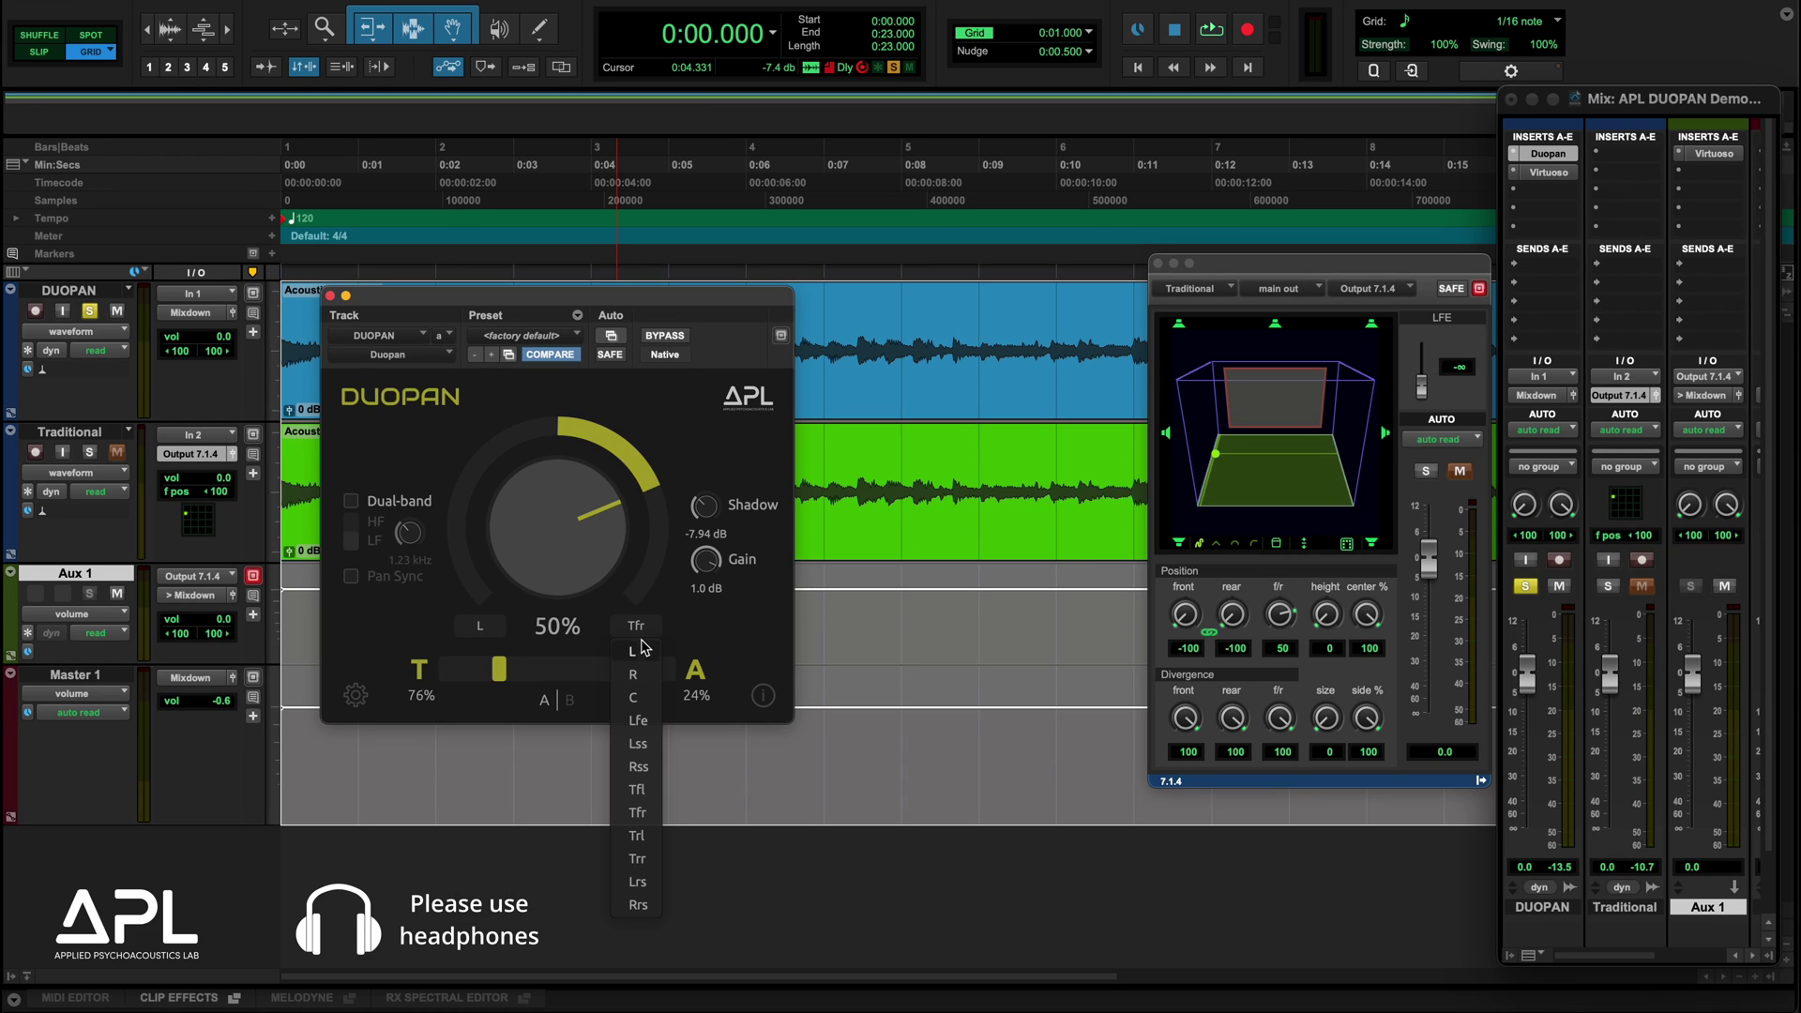
left_click(641, 746)
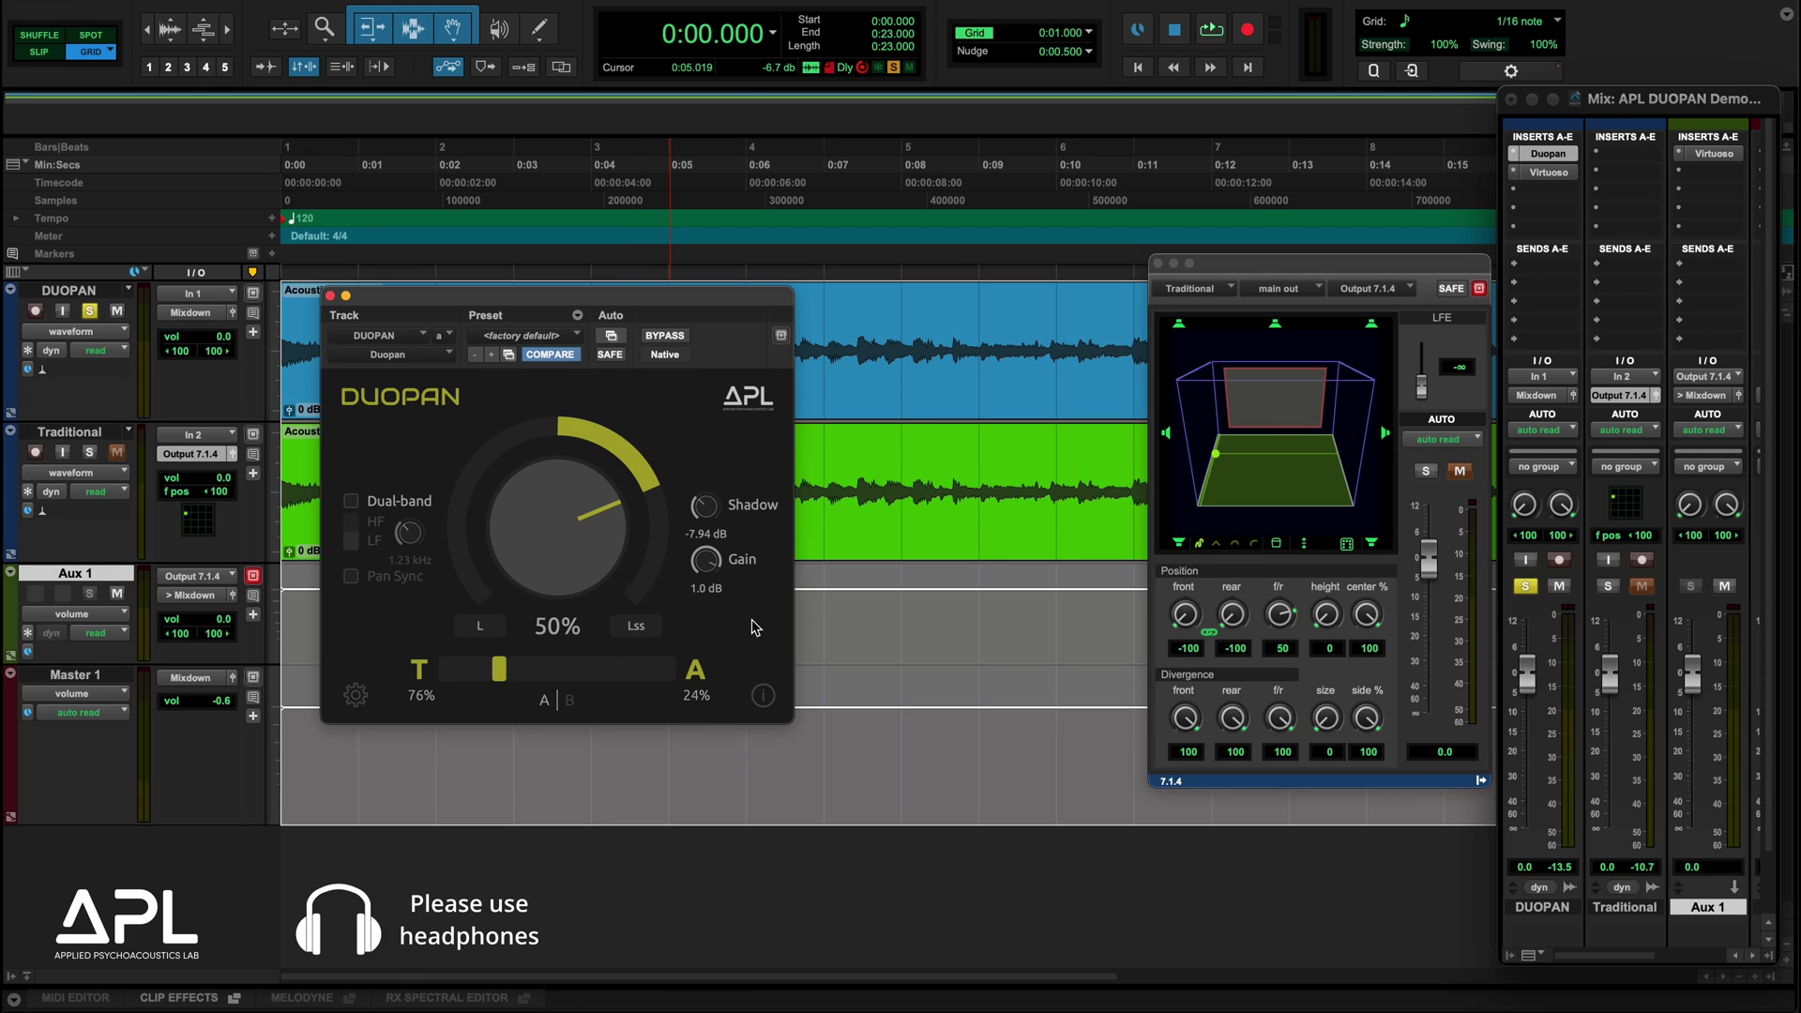
Step: Open Virtuoso on the DUOPAN track, and play the soloed Traditional track with its surround panner in front
left_click(1555, 174)
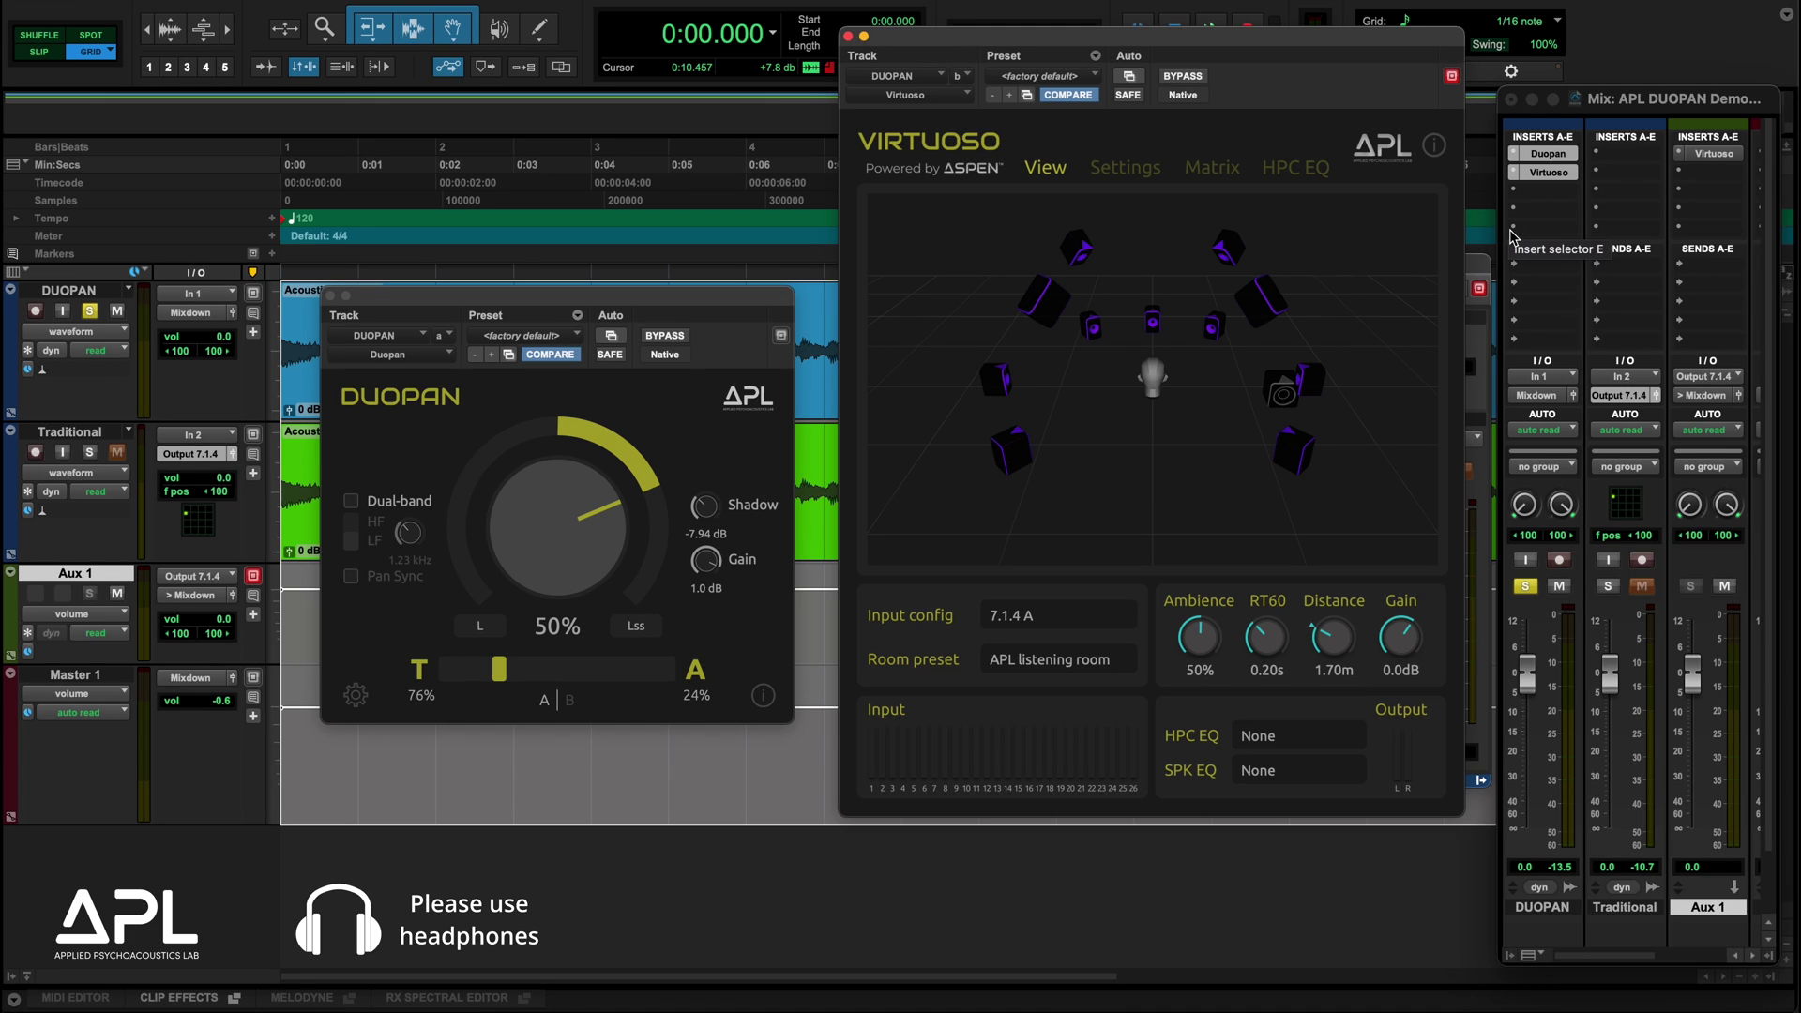
left_click(1480, 270)
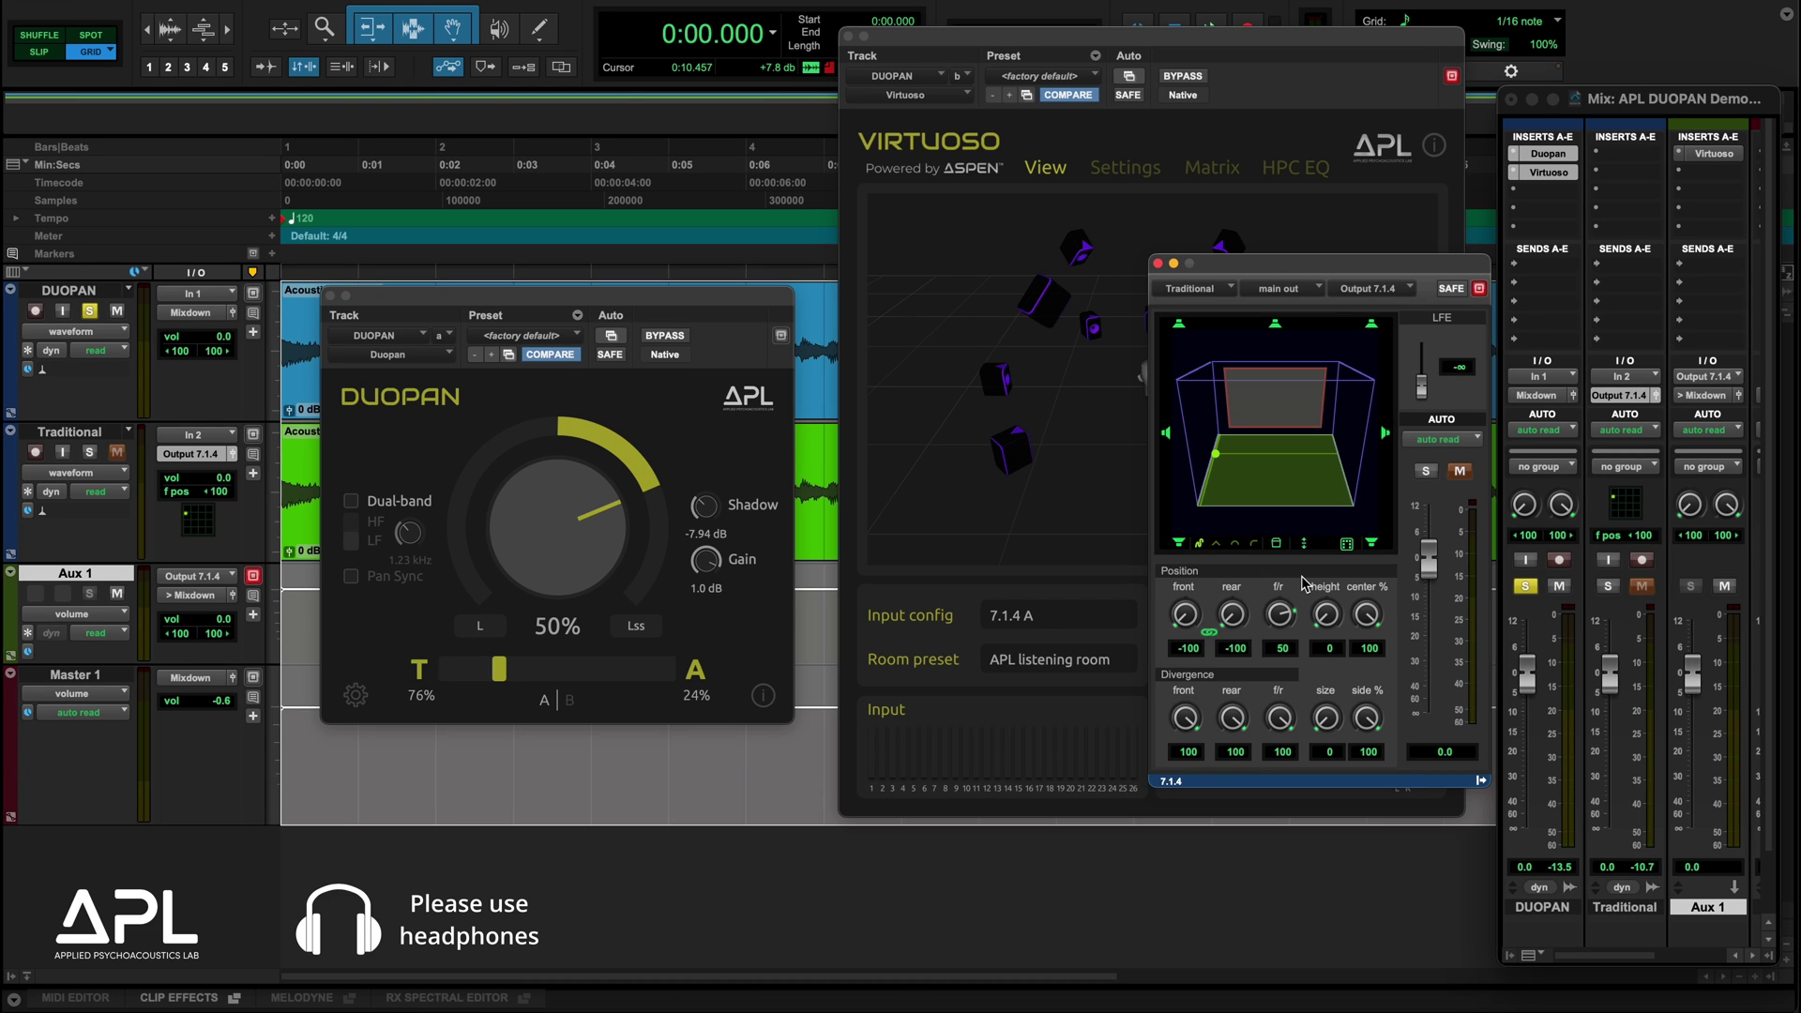
left_click(1608, 585)
key("space")
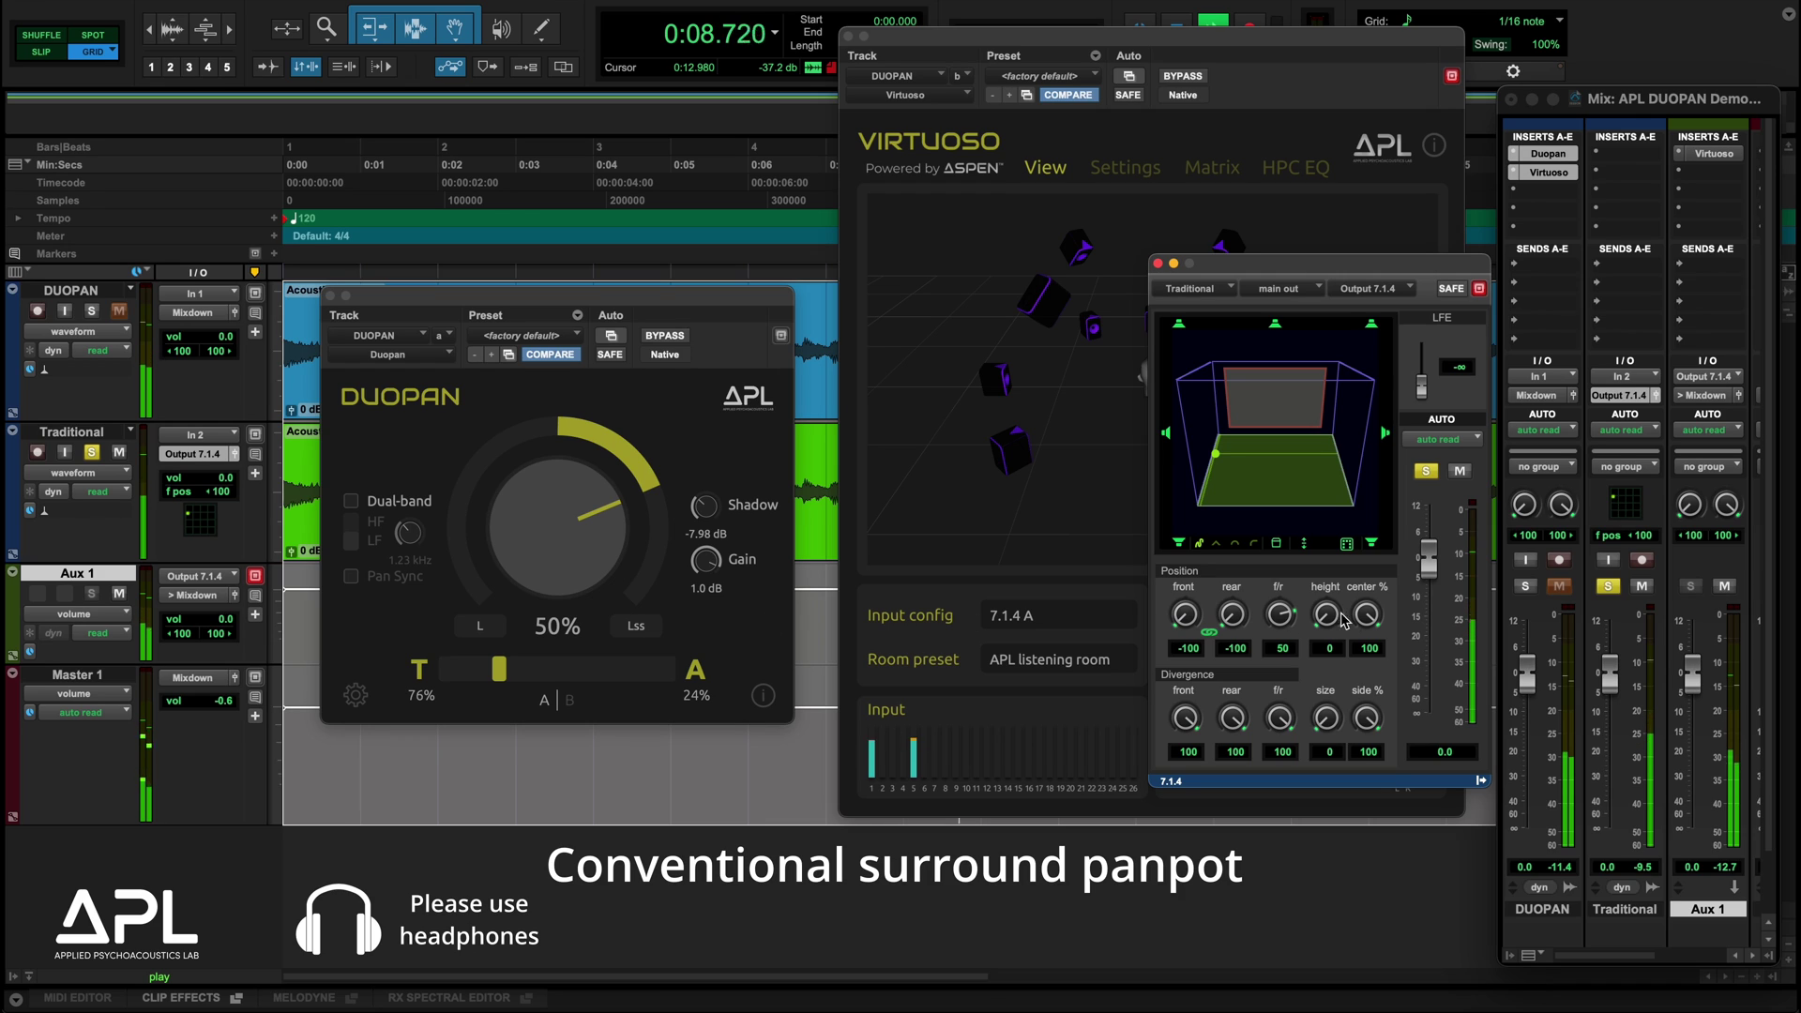
Step: Solo the DUOPAN track, set its Time/Amplitude ratio to 16/84, and set Shadow to -5.84 dB
left_click(1525, 587)
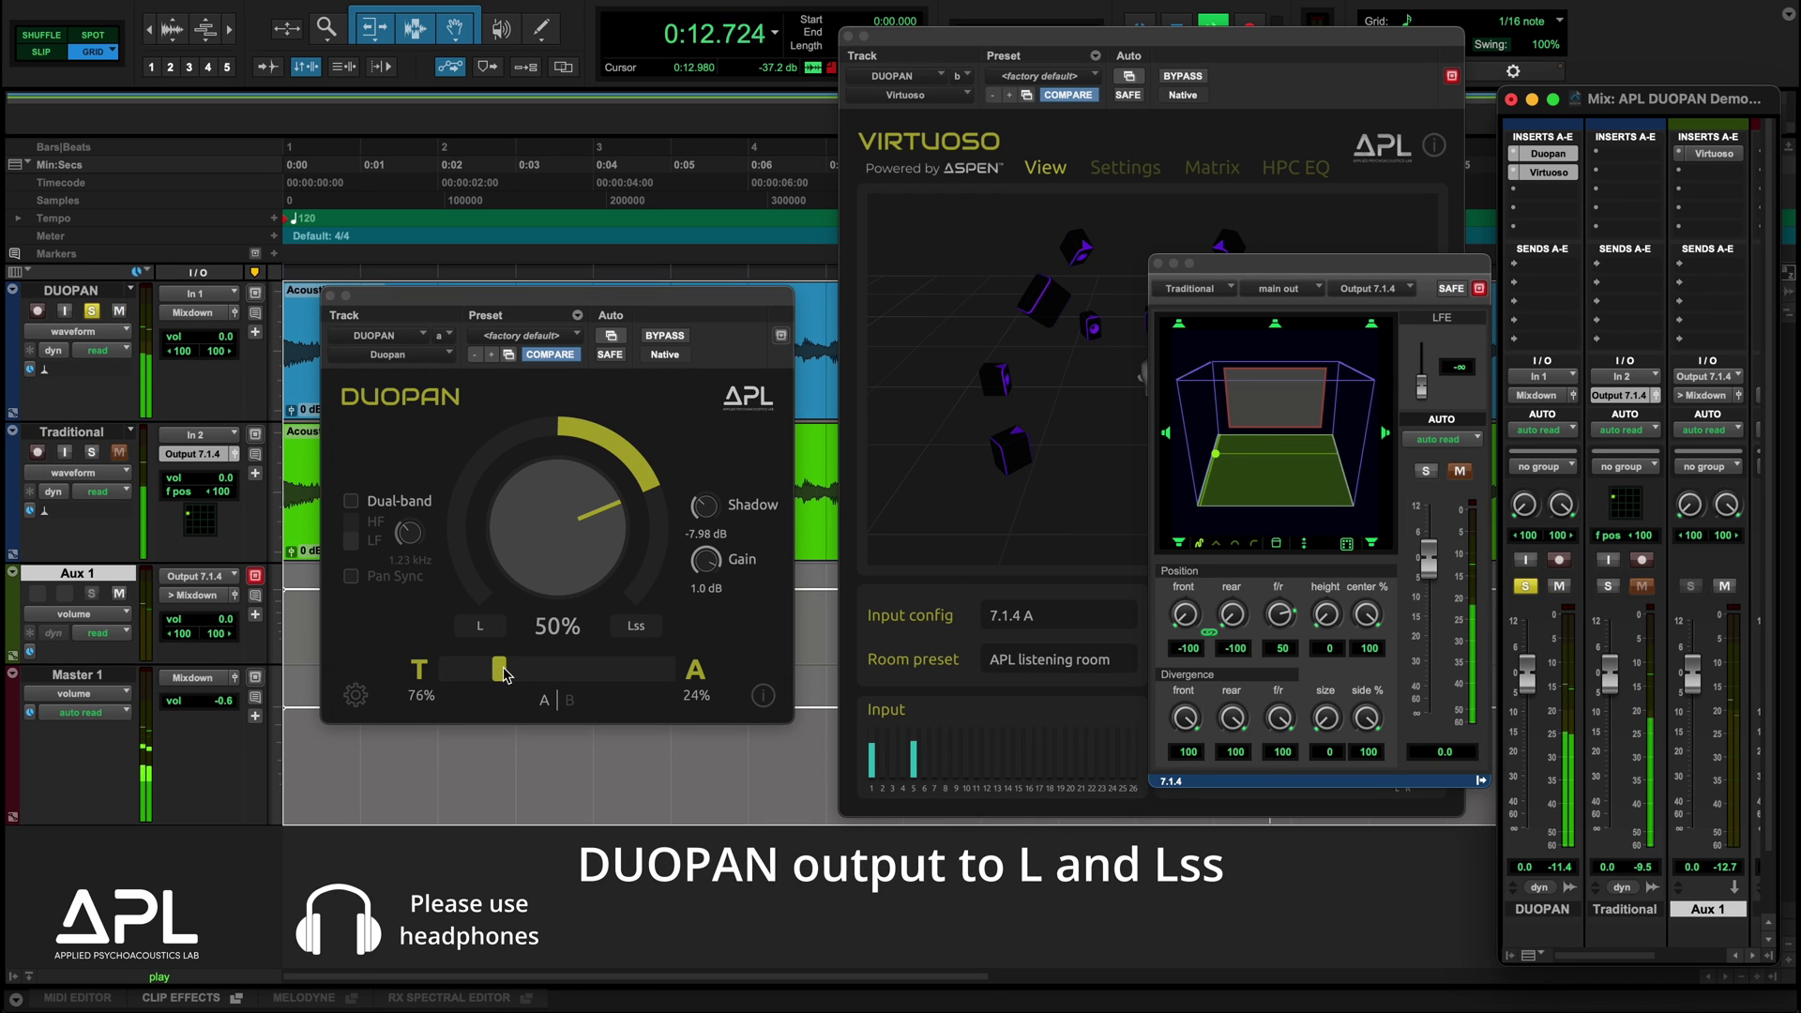
left_click_drag(501, 671, 634, 677)
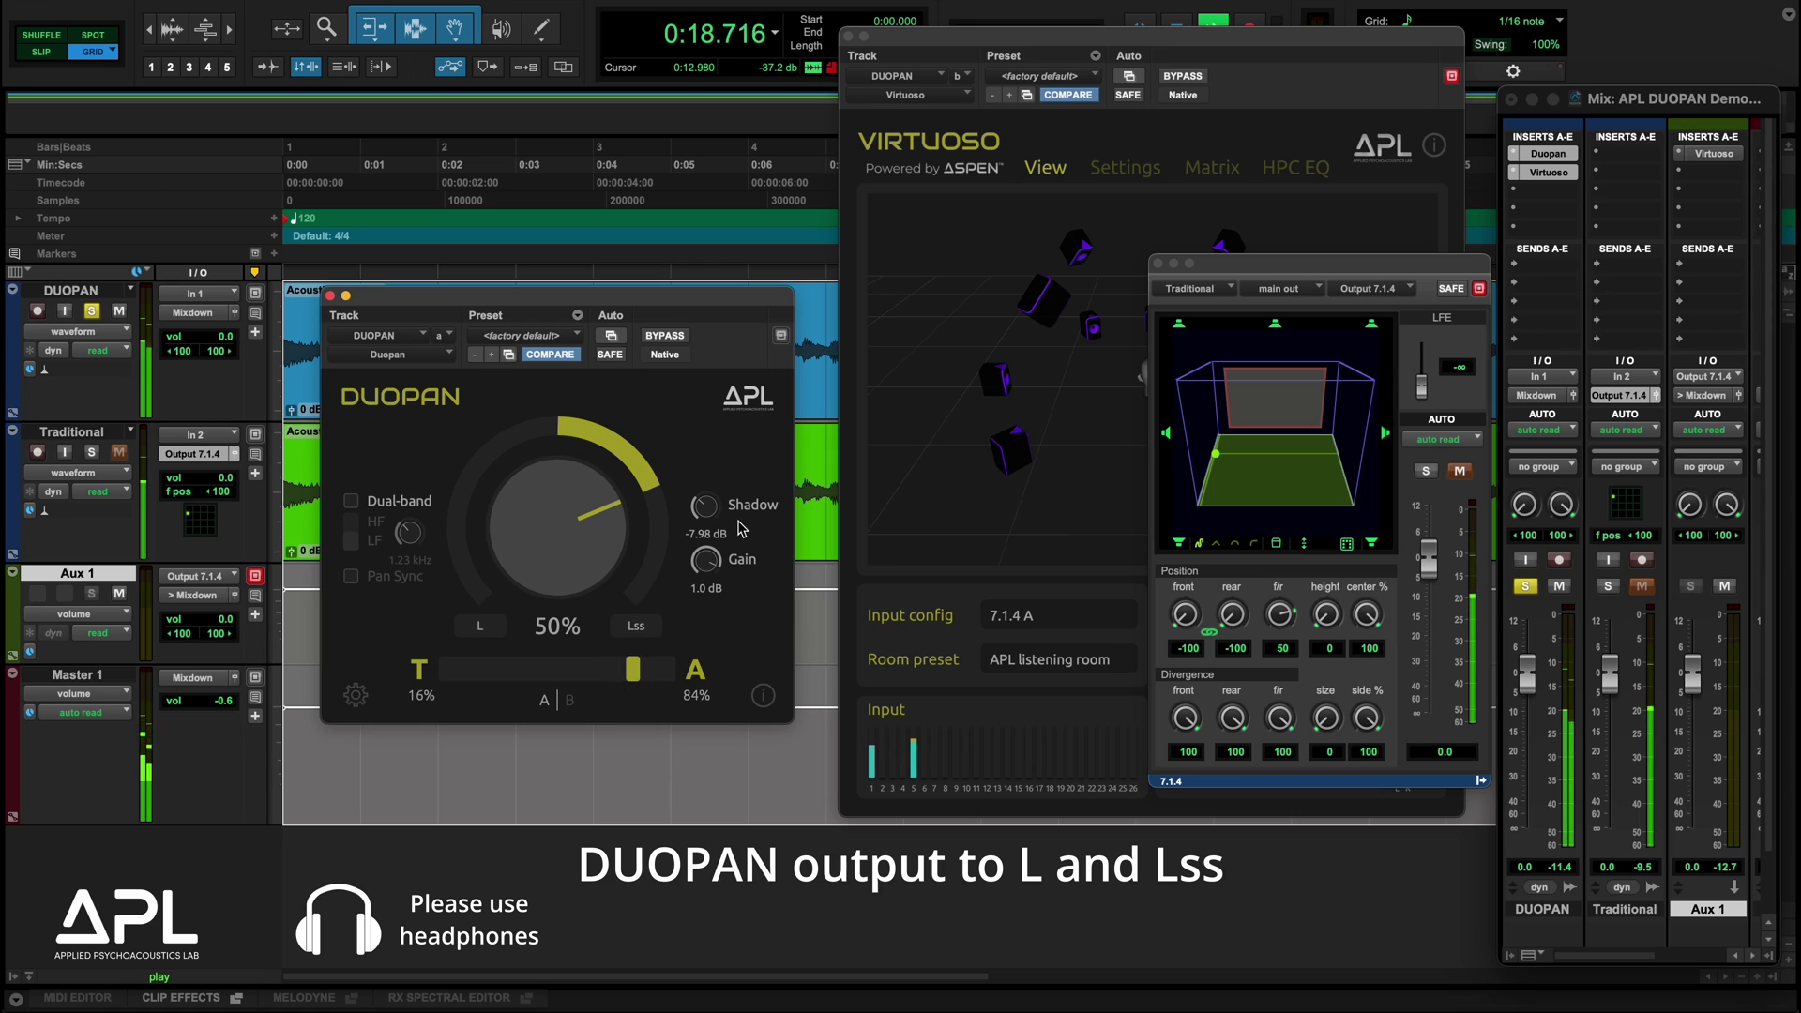
left_click_drag(694, 520, 728, 534)
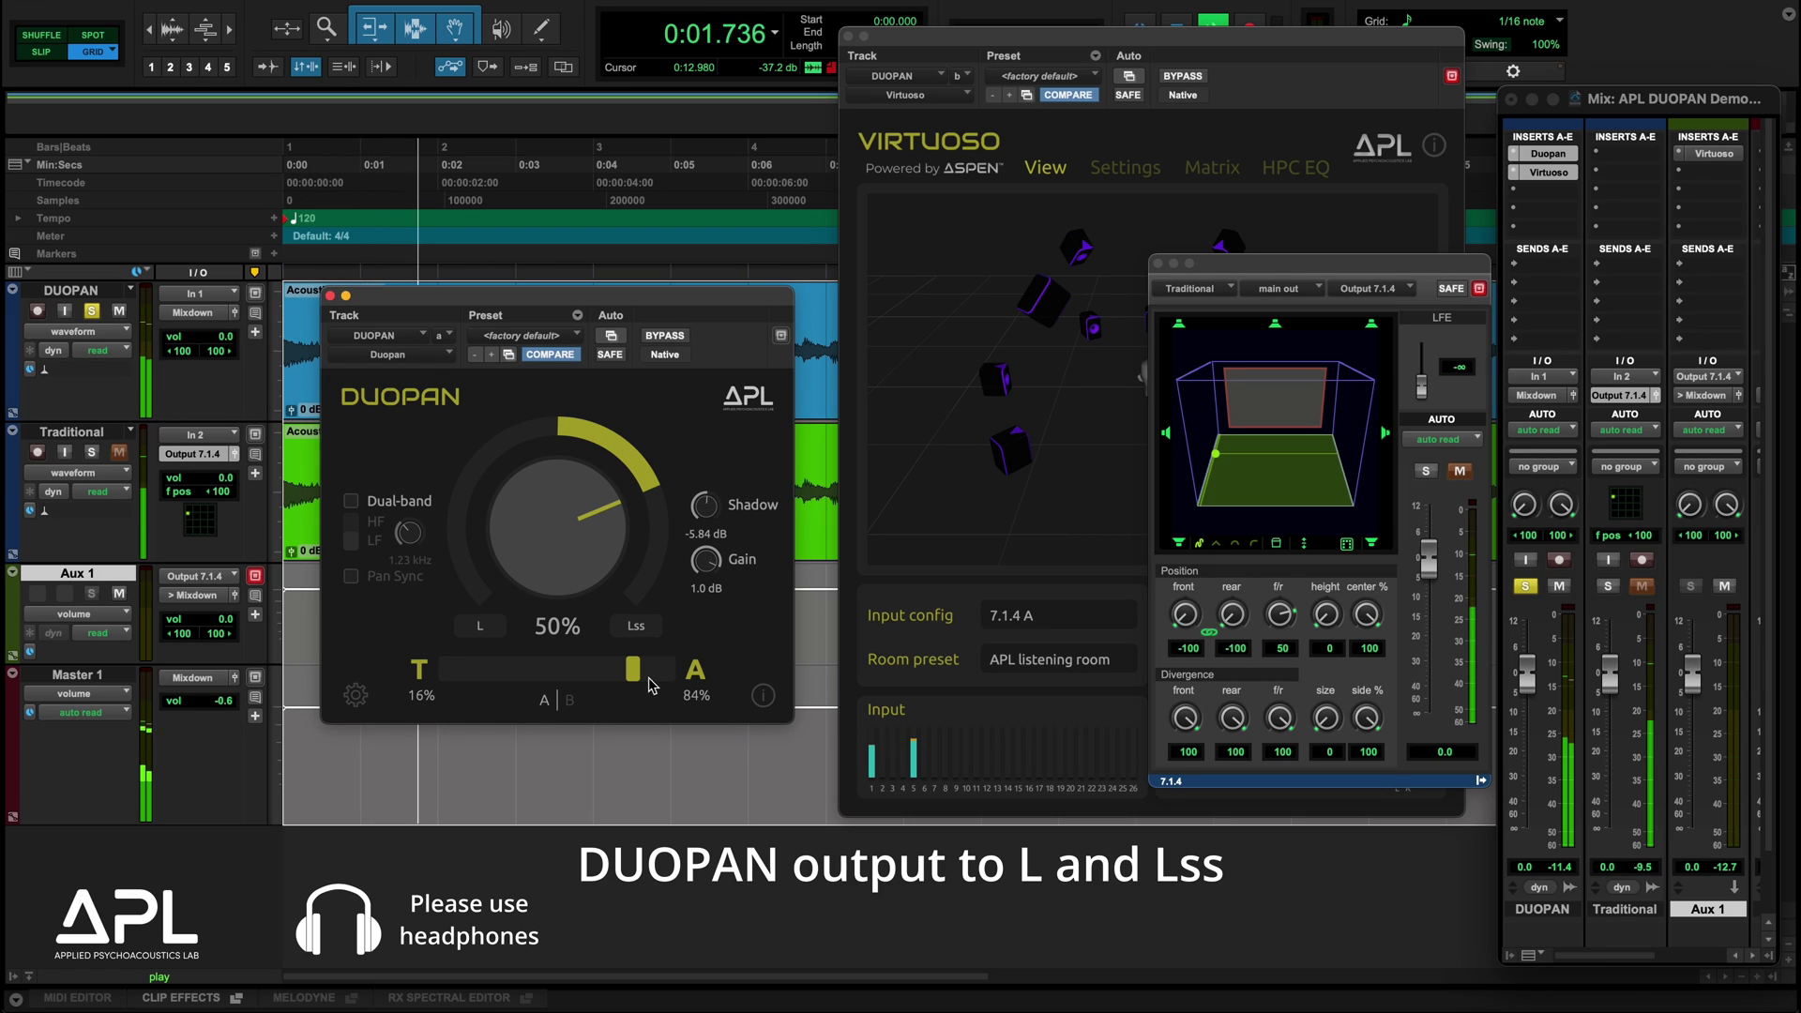
Step: Set DUOPAN's Time/Amplitude ratio to 82/18 and compare it with the Traditional surround panner by alternating solos
left_click_drag(635, 679, 487, 683)
left_click(1608, 586)
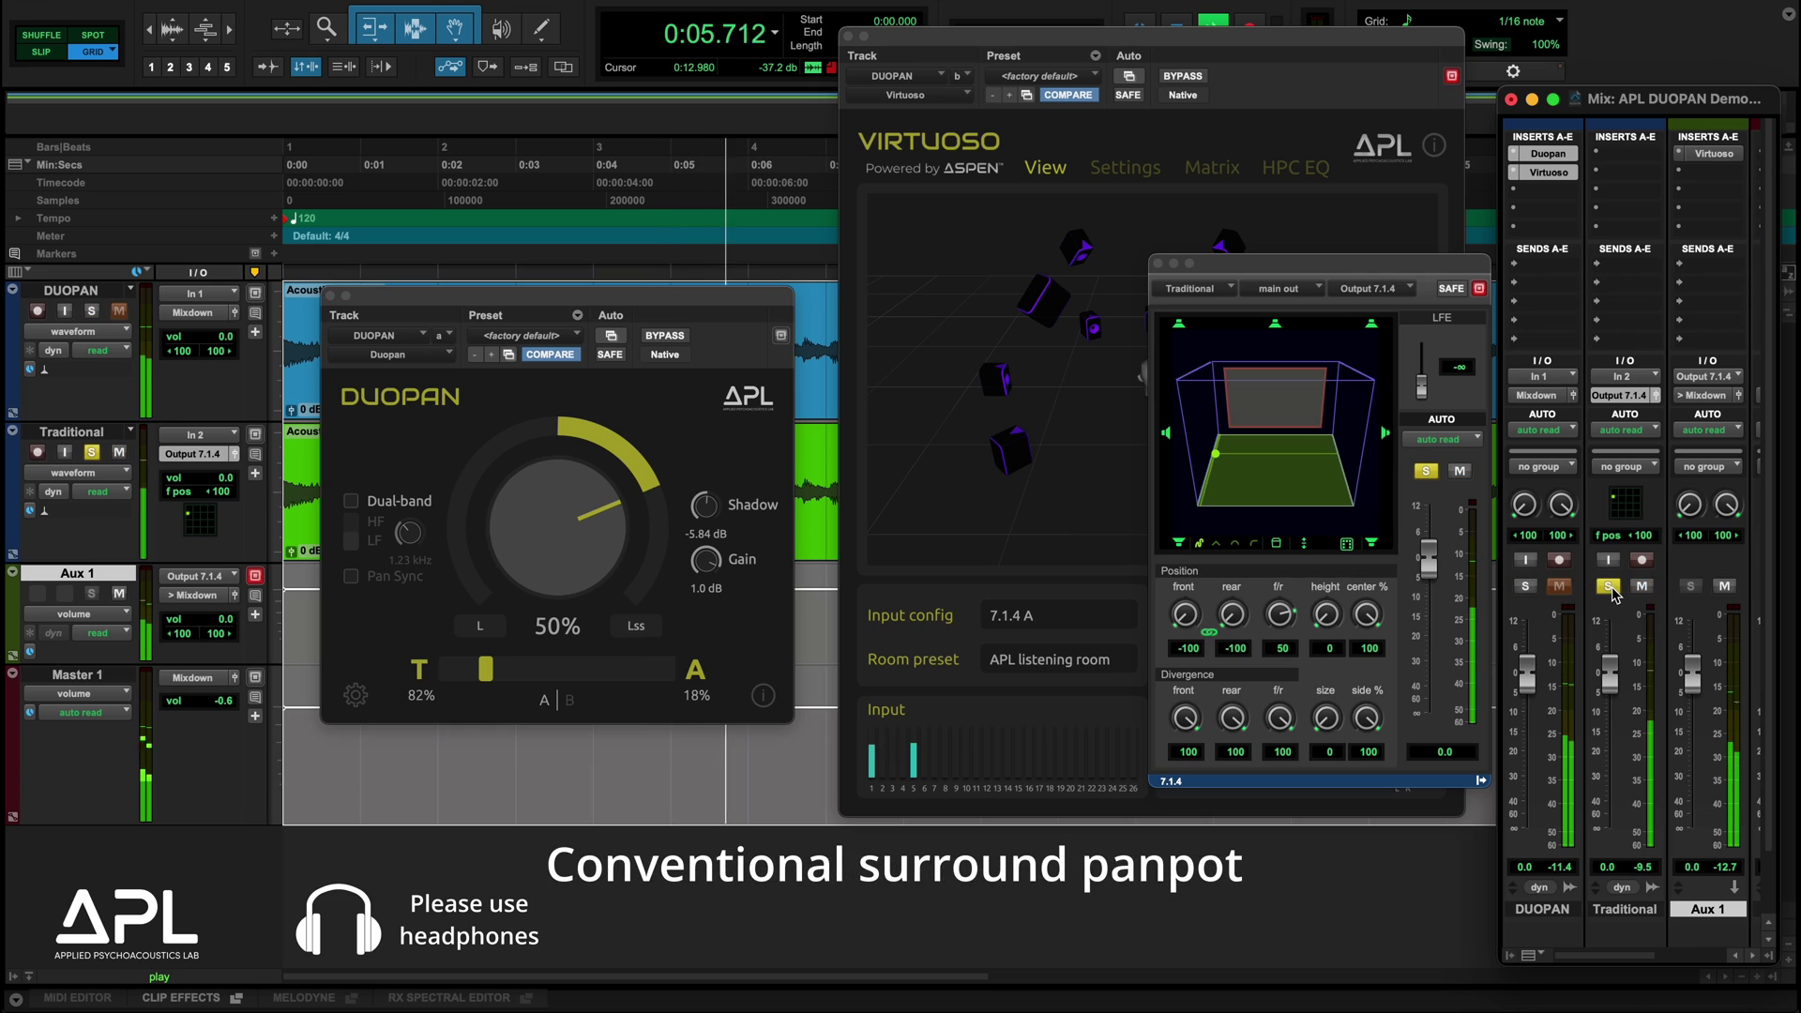
left_click(1527, 587)
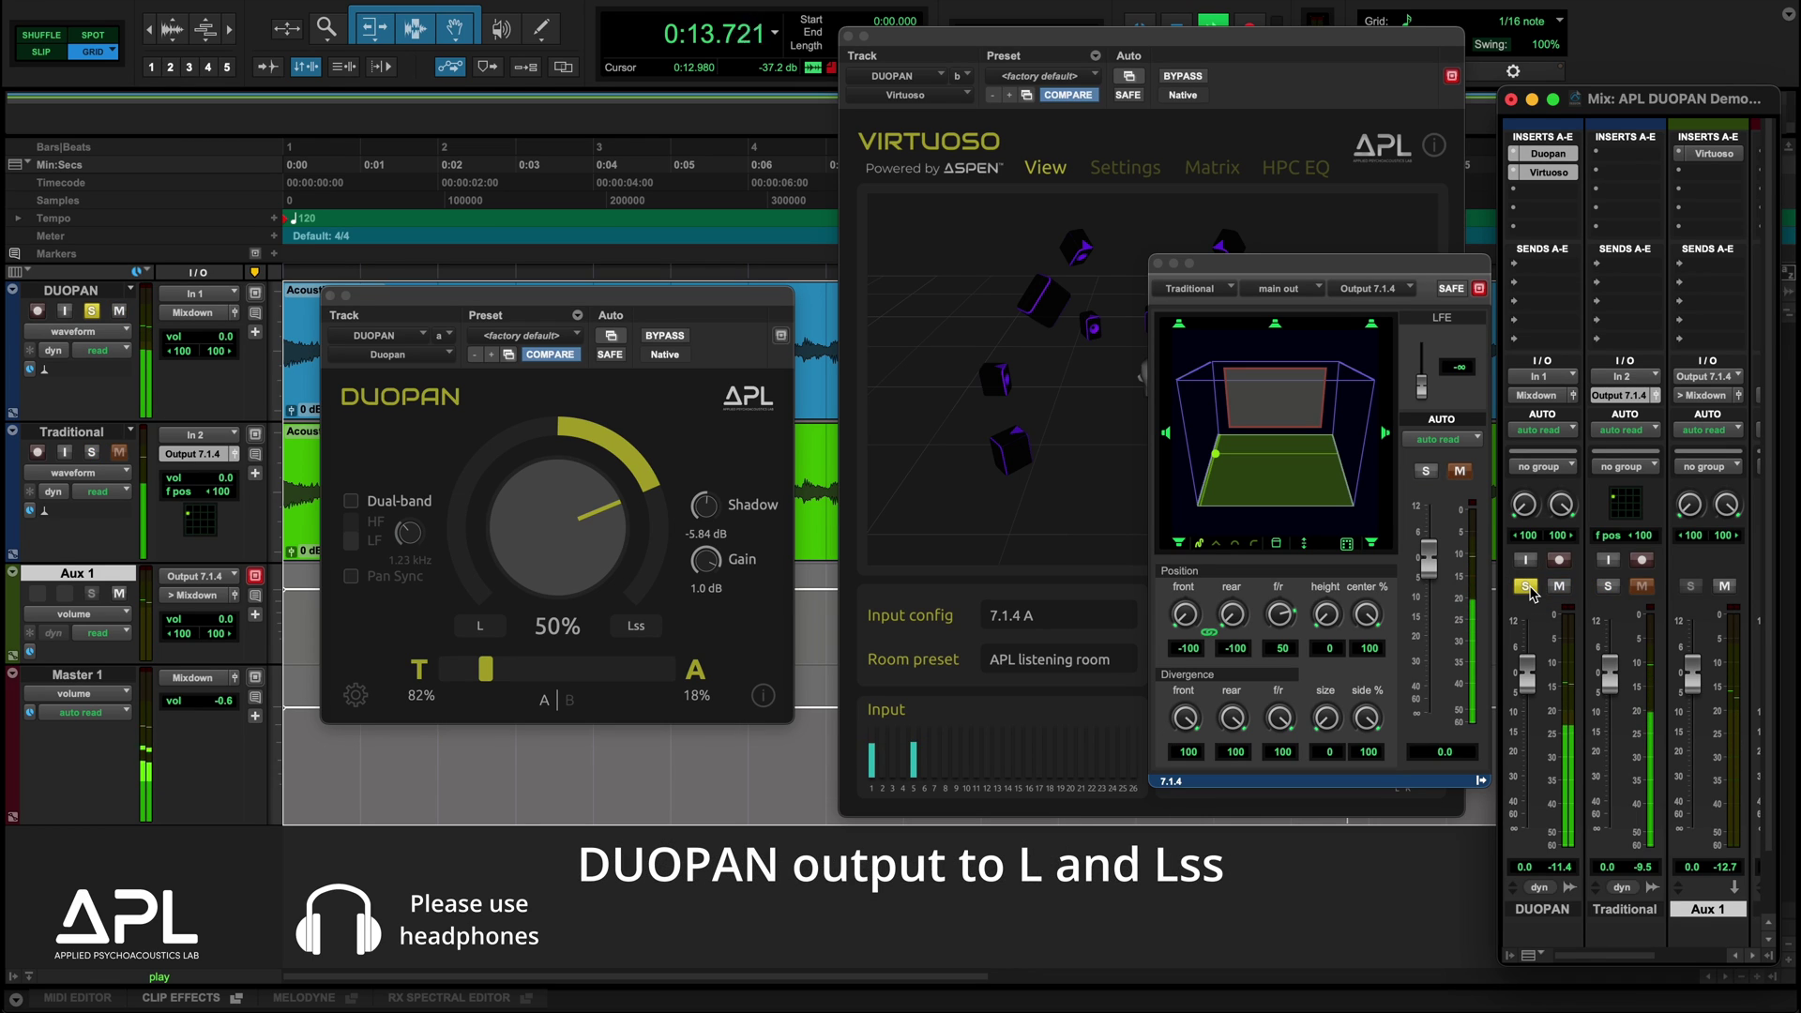